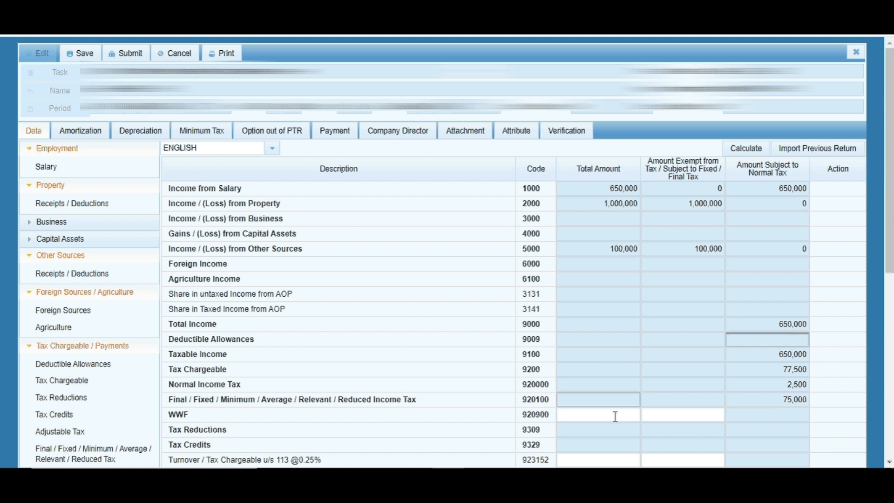
# Switch to the Excel tax computation workbook and check the total taxable income and total tax cells.
pyautogui.click(511, 478)
pyautogui.click(374, 289)
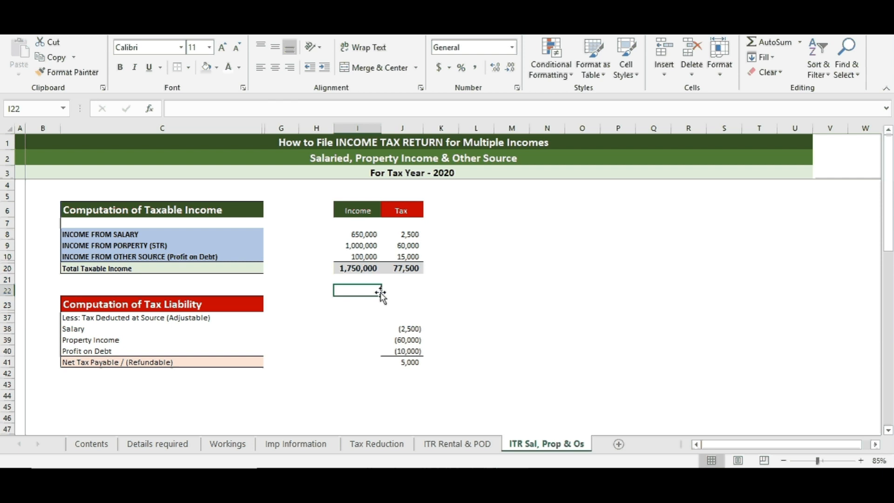
pyautogui.click(367, 267)
pyautogui.click(392, 268)
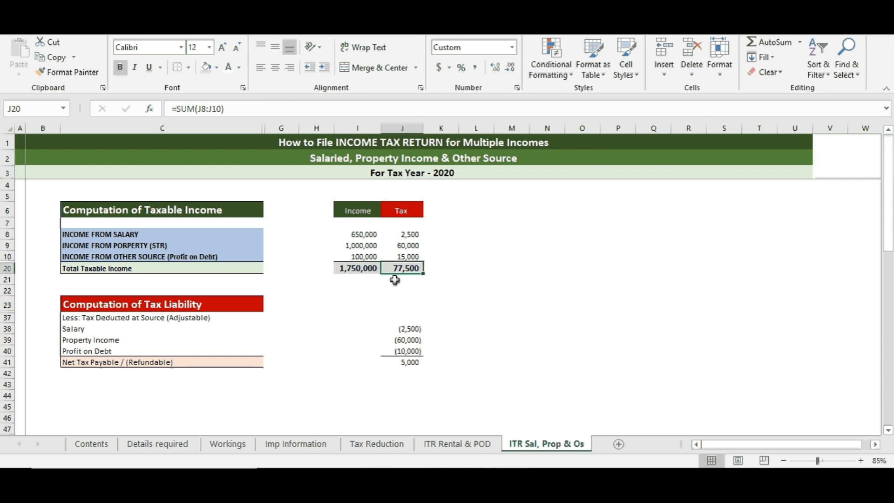
pyautogui.click(447, 235)
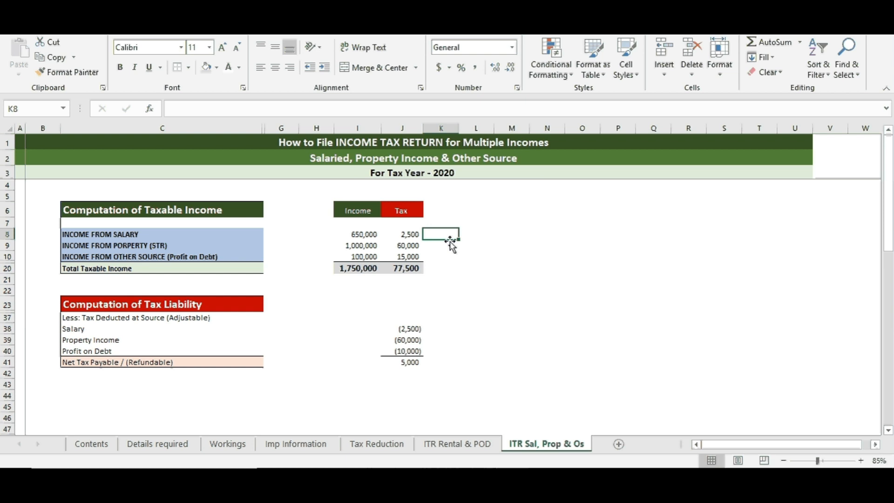
# Examine the property income and its tax in row 9 of the taxable income computation.
pyautogui.click(394, 245)
pyautogui.press('Left')
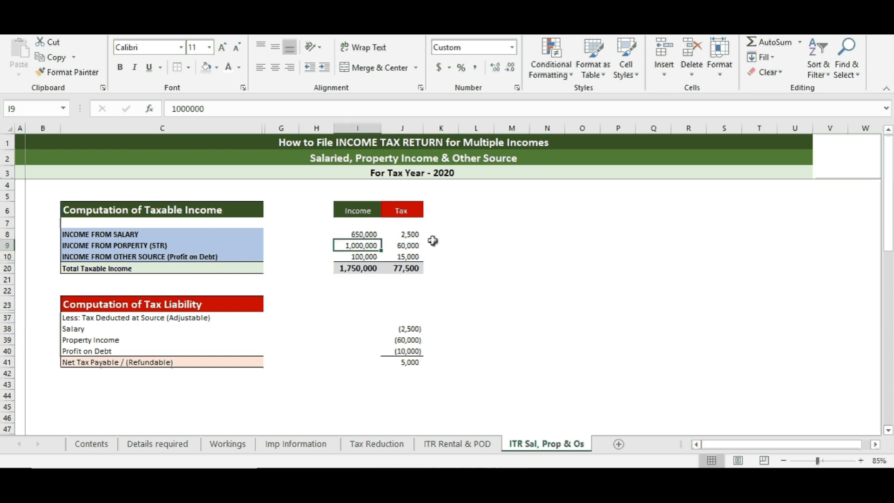
pyautogui.click(433, 240)
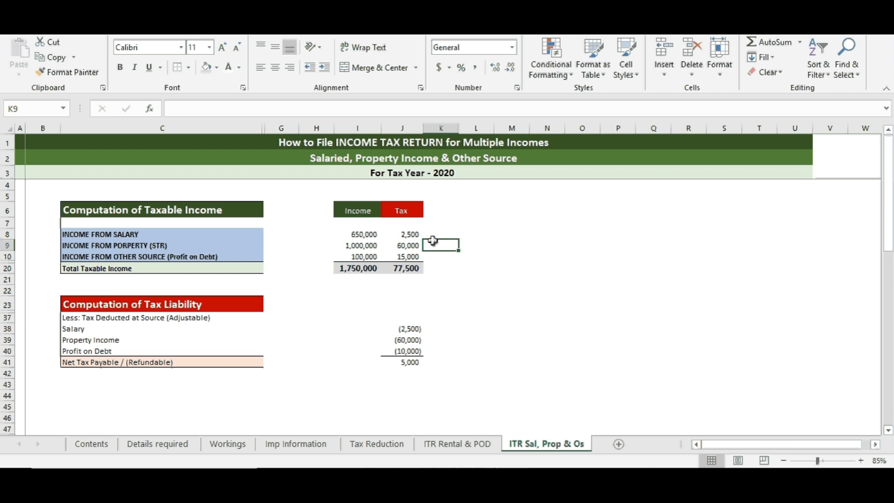
pyautogui.click(358, 244)
pyautogui.click(548, 237)
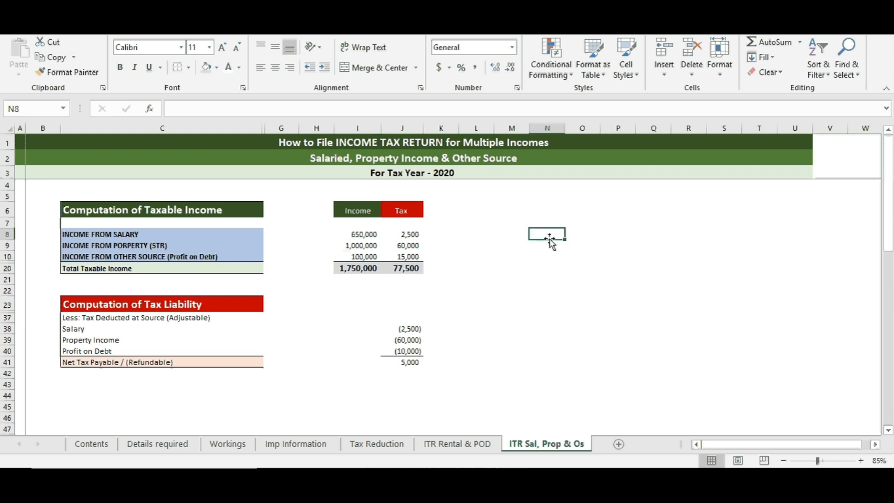
pyautogui.click(439, 243)
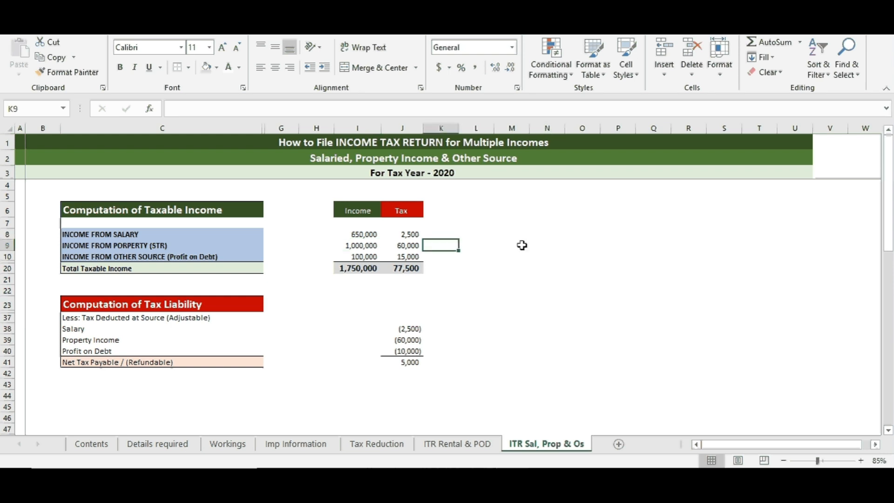
# Go through the salary, property and profit-on-debt income amounts in column I down to the total taxable income.
pyautogui.click(361, 234)
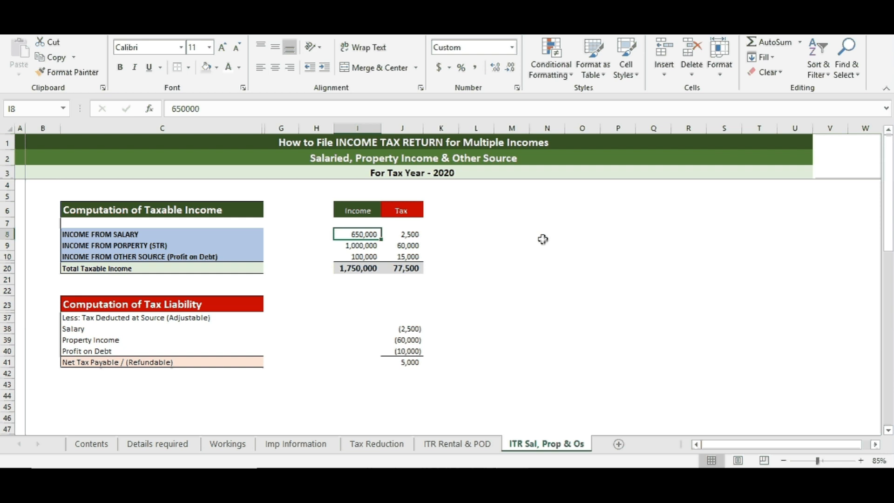
pyautogui.press('Down')
pyautogui.press('Down')
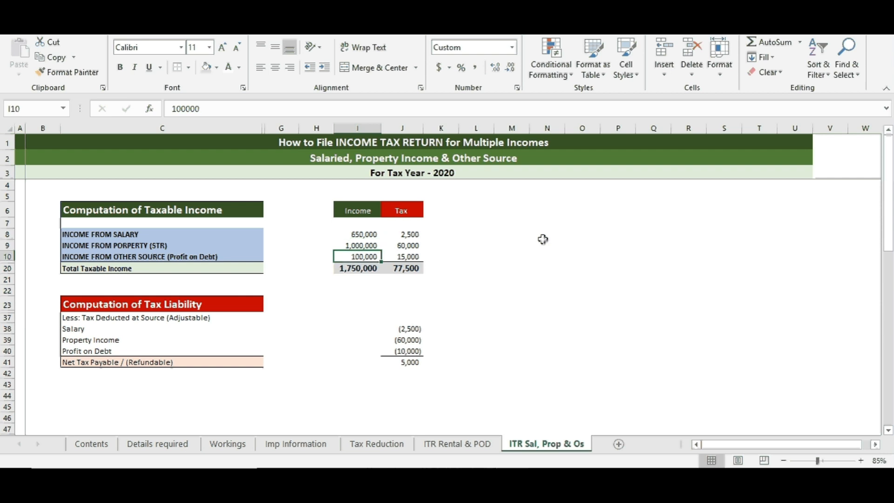
pyautogui.press('Up')
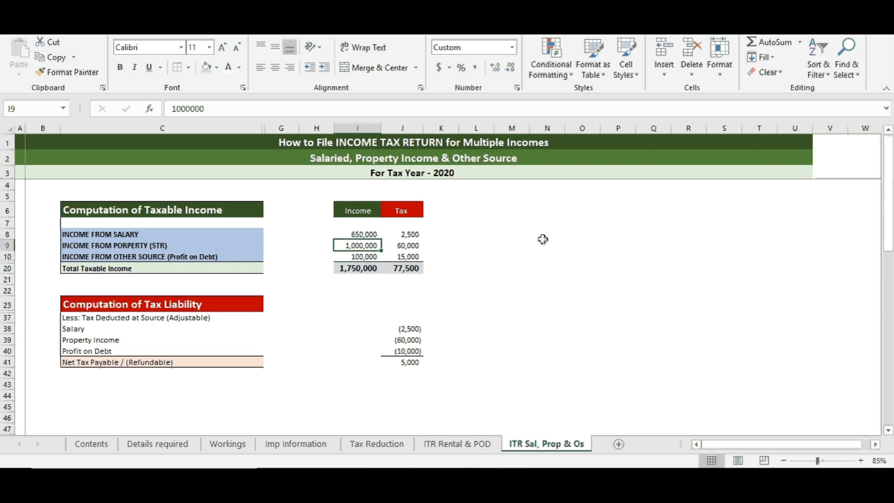
pyautogui.press('Down')
pyautogui.press('Right')
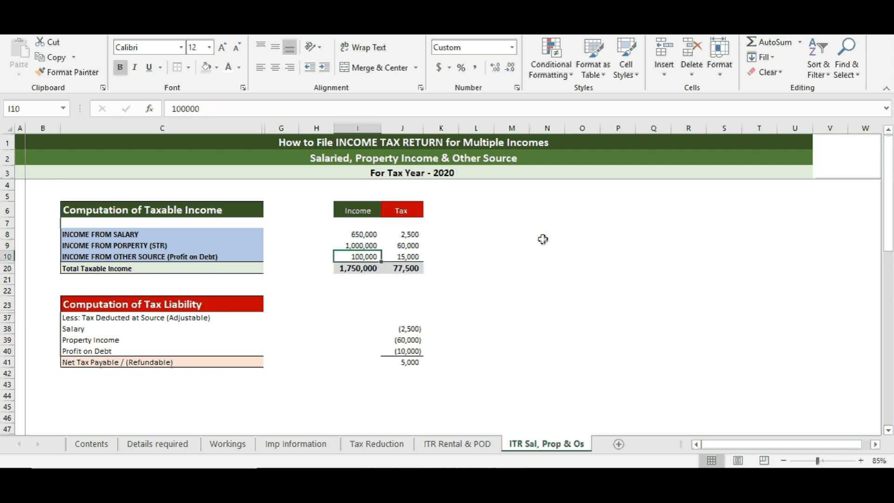
pyautogui.press('Left')
pyautogui.press('Down')
pyautogui.press('Up')
pyautogui.press('Down')
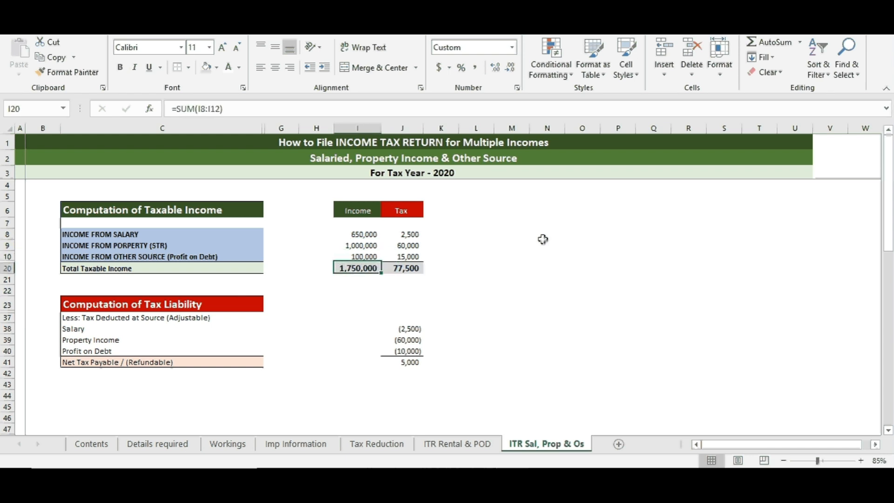
pyautogui.press('Up')
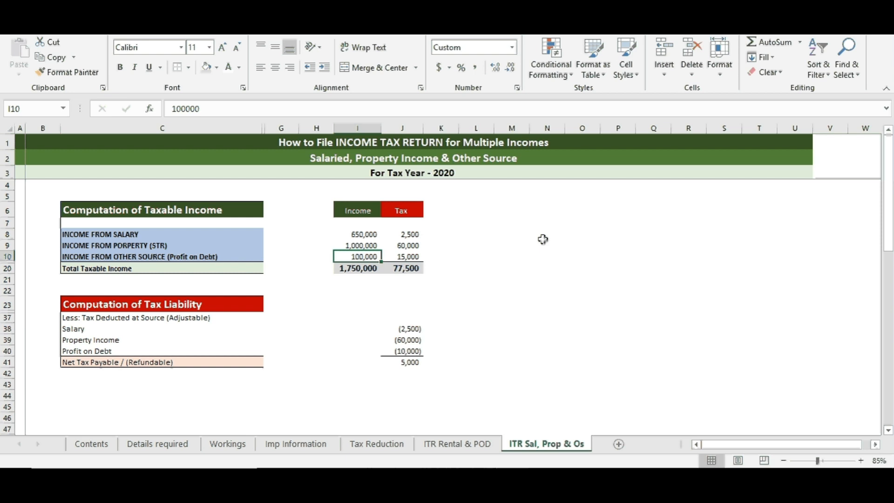
pyautogui.press('Down')
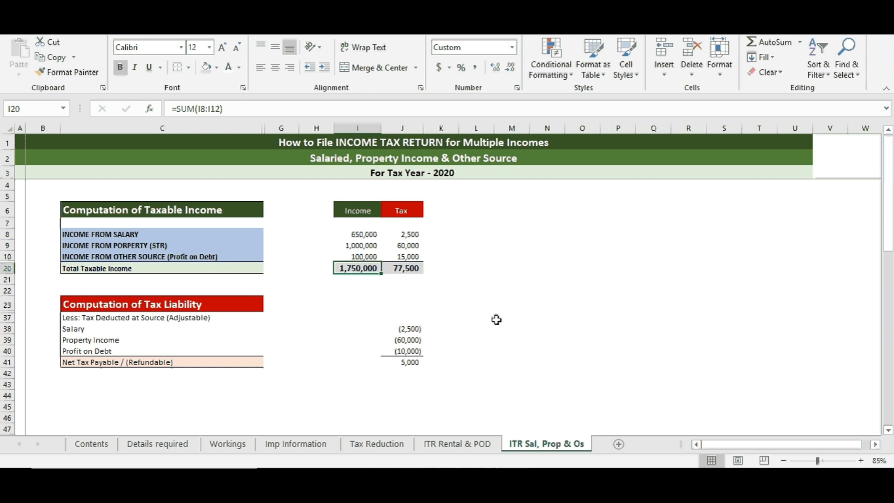
# Examine the salary income and the salary tax formula in cells I8 and J8.
pyautogui.click(366, 233)
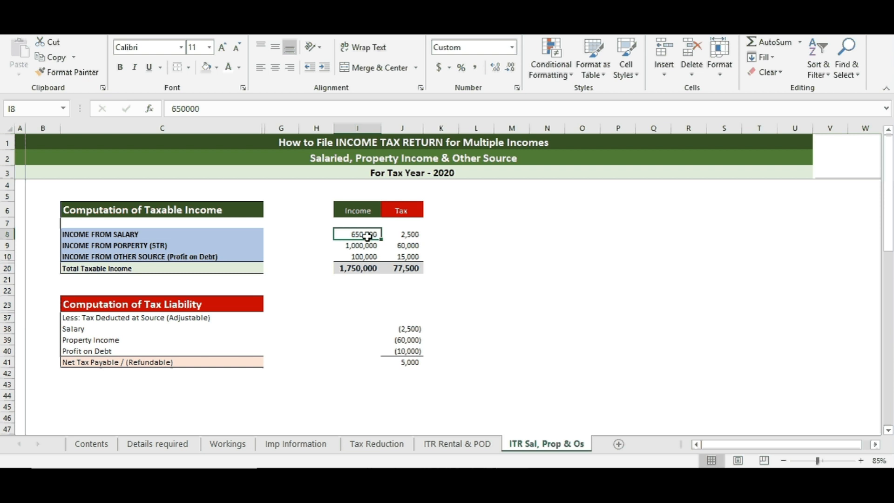
pyautogui.moveTo(366, 236); pyautogui.dragTo(401, 235)
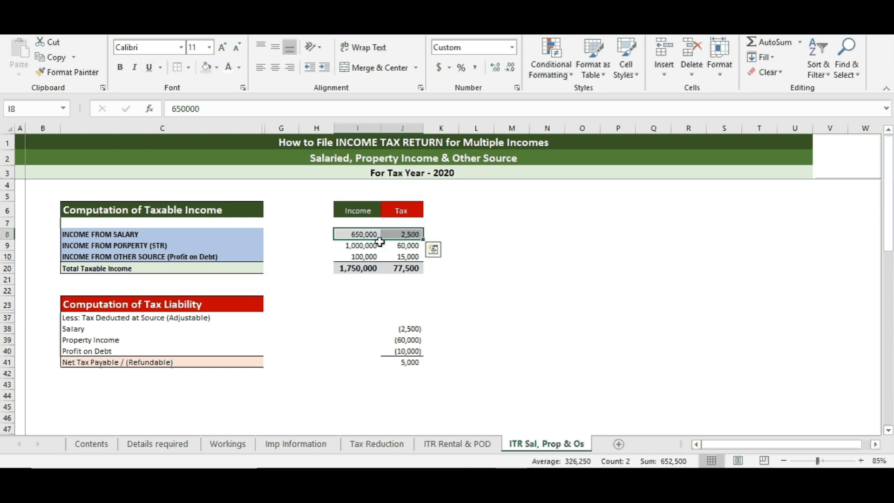
pyautogui.click(408, 234)
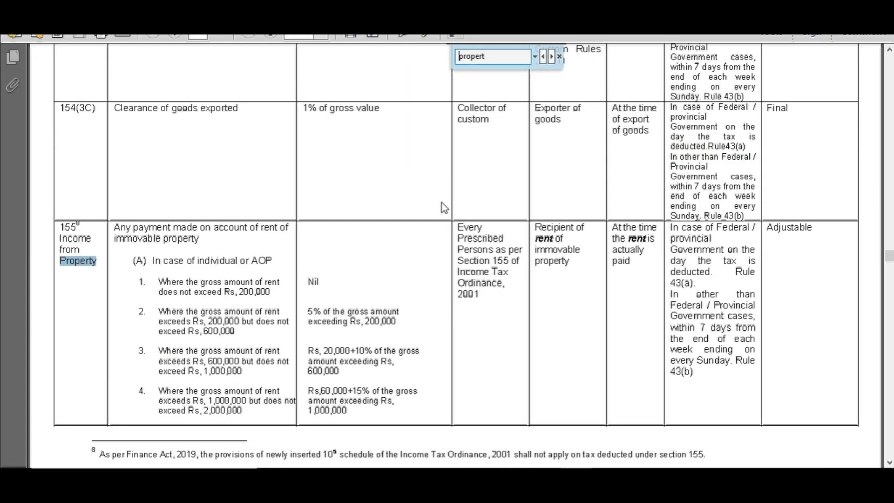
# Switch to the withholding tax rates card PDF and search for "salary" to reach section 149, Tax on Salary Income.
pyautogui.hotkey('ctrl', 'f')
pyautogui.write('salary')
pyautogui.press('Return')
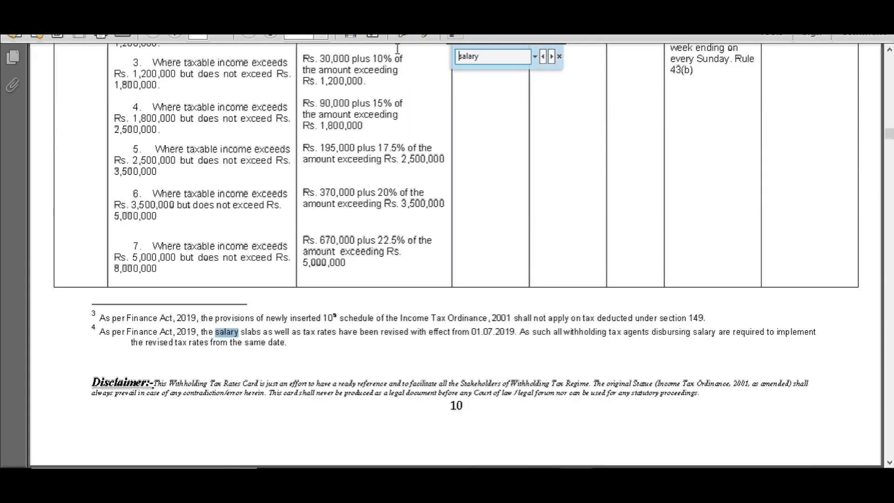
pyautogui.press('Return')
pyautogui.press('Return')
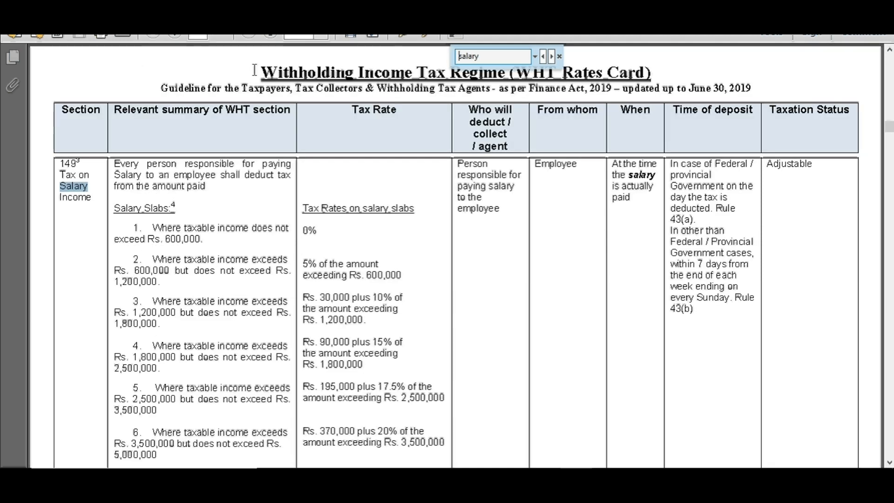
# Highlight the section 149 "Tax on Salary Income" heading text in the rates card.
pyautogui.scroll(-1, 223, 153)
pyautogui.scroll(-1, 190, 226)
pyautogui.moveTo(60, 129); pyautogui.dragTo(91, 166)
pyautogui.rightClick(72, 154)
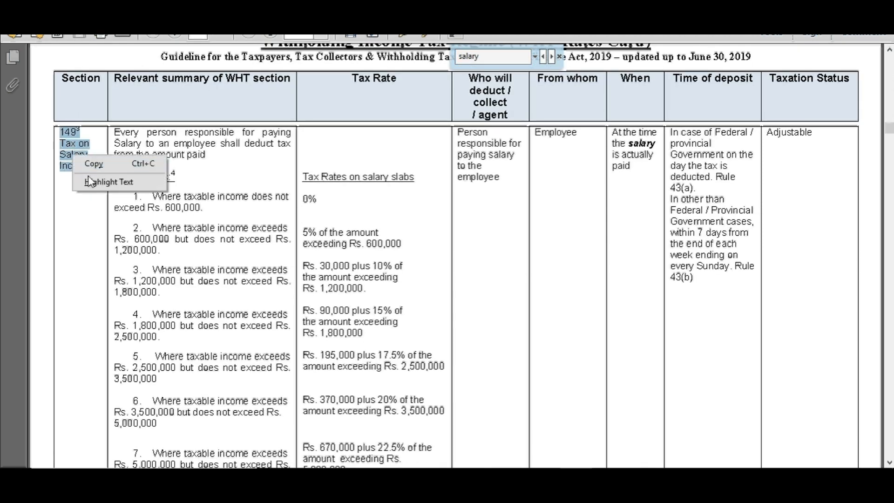
pyautogui.click(88, 180)
pyautogui.scroll(-2, 241, 191)
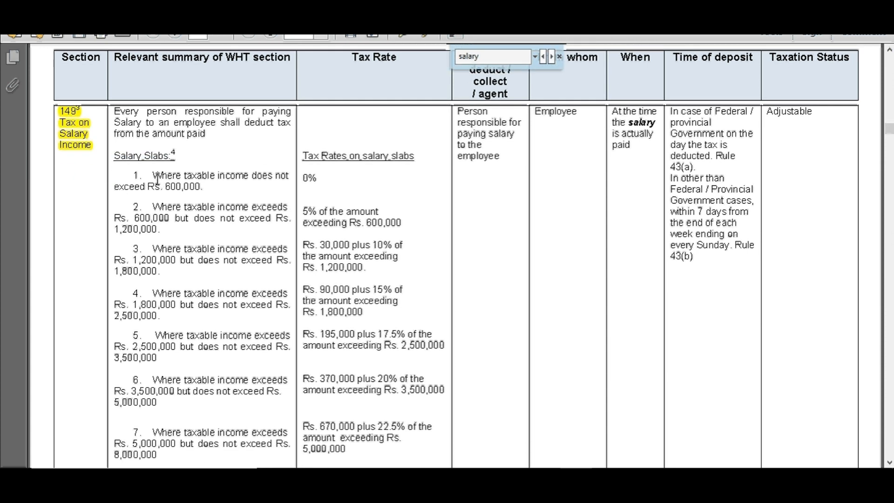
# Examine the first salary slab's 600,000 limit and its tax rate, along with the remaining slabs.
pyautogui.moveTo(162, 188); pyautogui.dragTo(202, 191)
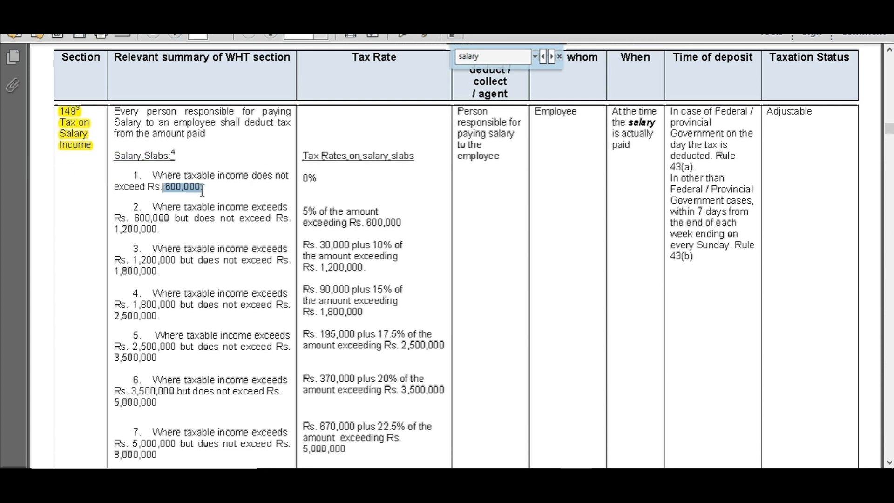
pyautogui.moveTo(302, 177); pyautogui.dragTo(316, 180)
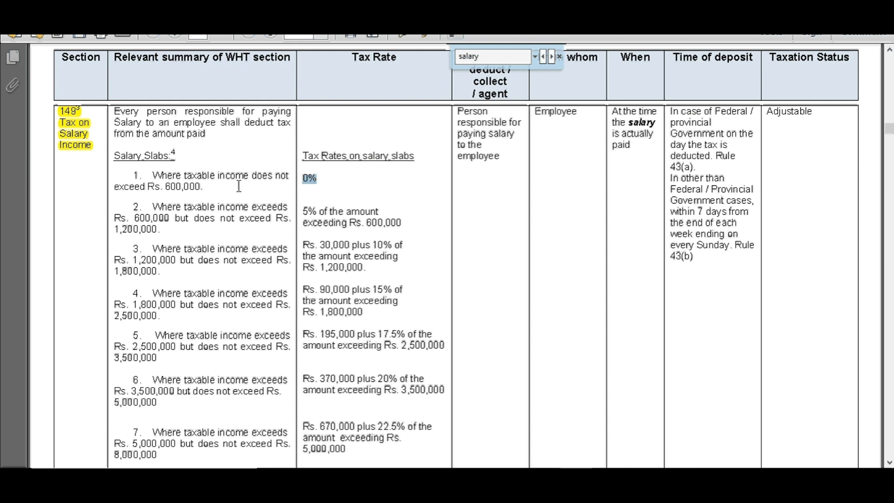
pyautogui.scroll(-1, 239, 185)
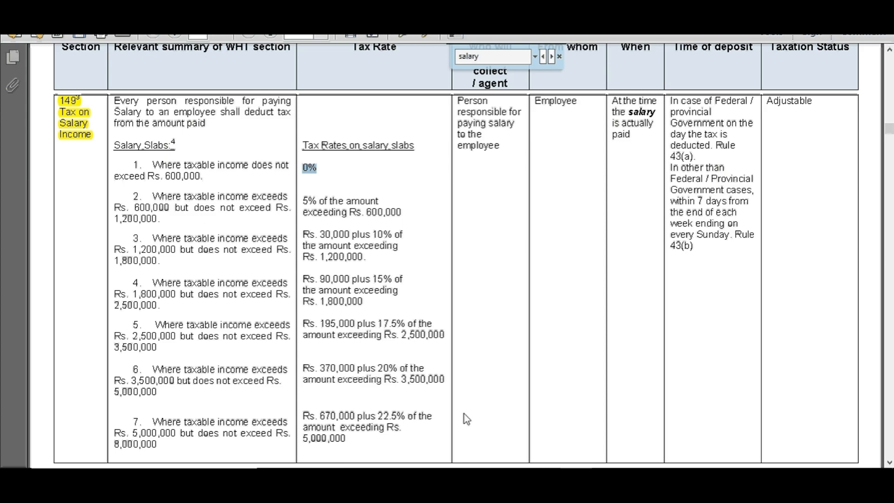
# Switch back to the Excel workbook and enter the check formula =50000*5% in cell L8.
pyautogui.click(497, 478)
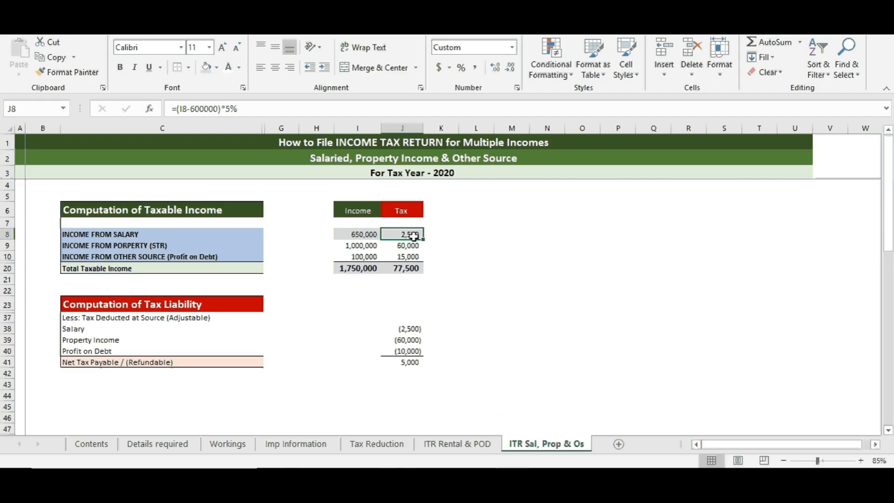
pyautogui.click(434, 234)
pyautogui.press('Right')
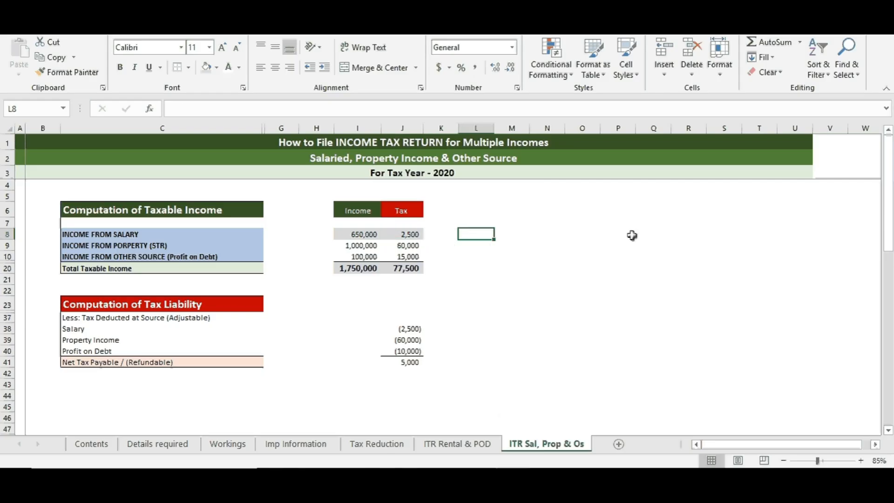
pyautogui.write('=')
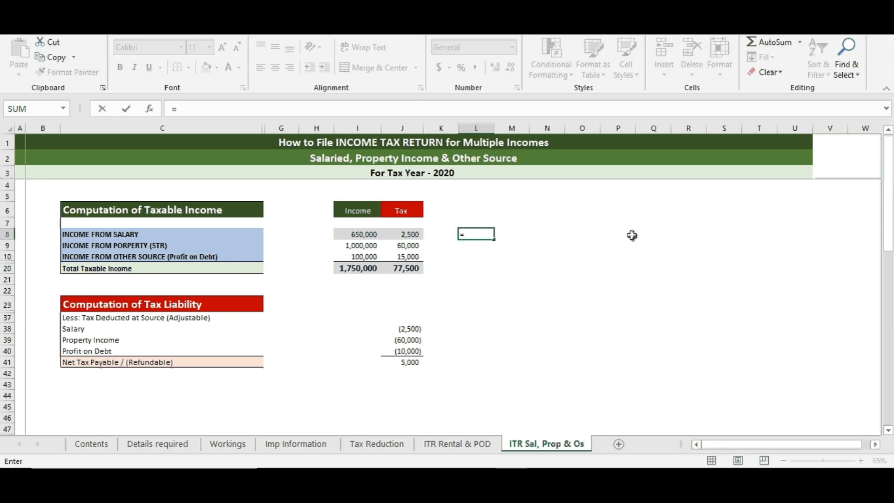
pyautogui.write('50000*5%')
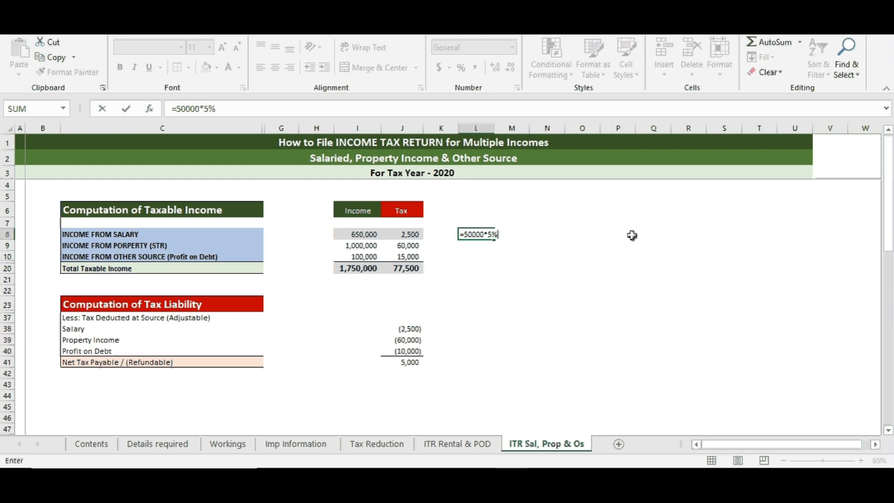
pyautogui.press('Return')
pyautogui.press('Up')
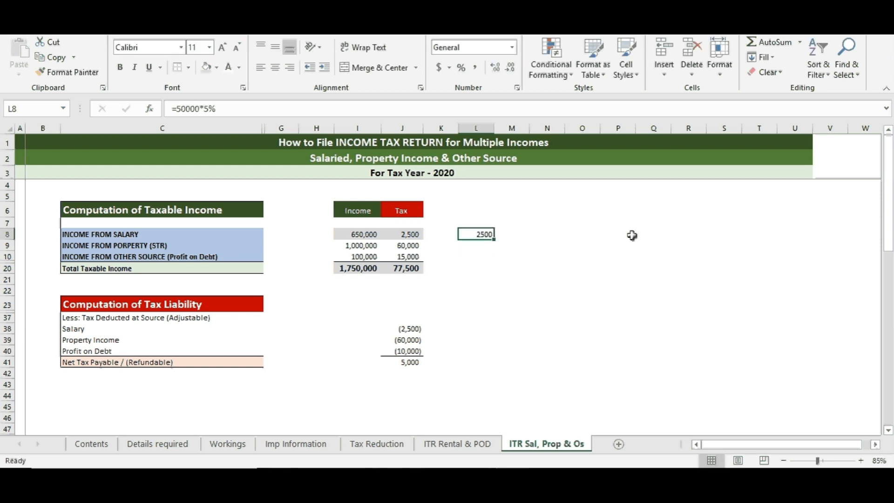
# Clear the check calculation from cell L8.
pyautogui.press('Left')
pyautogui.press('Left')
pyautogui.press('Right')
pyautogui.press('Right')
pyautogui.press('Delete')
# Fill the salary income and tax cells I8:J8 with a light gold theme colour.
pyautogui.moveTo(365, 238); pyautogui.dragTo(393, 235)
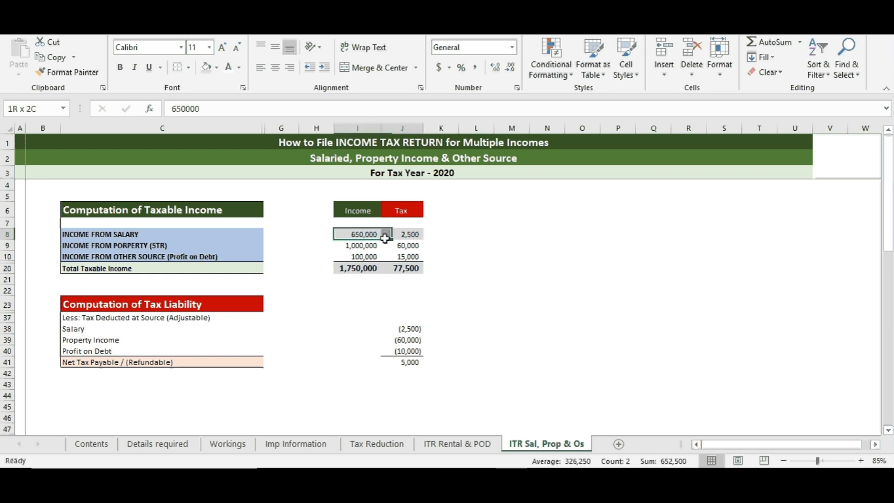
pyautogui.click(220, 72)
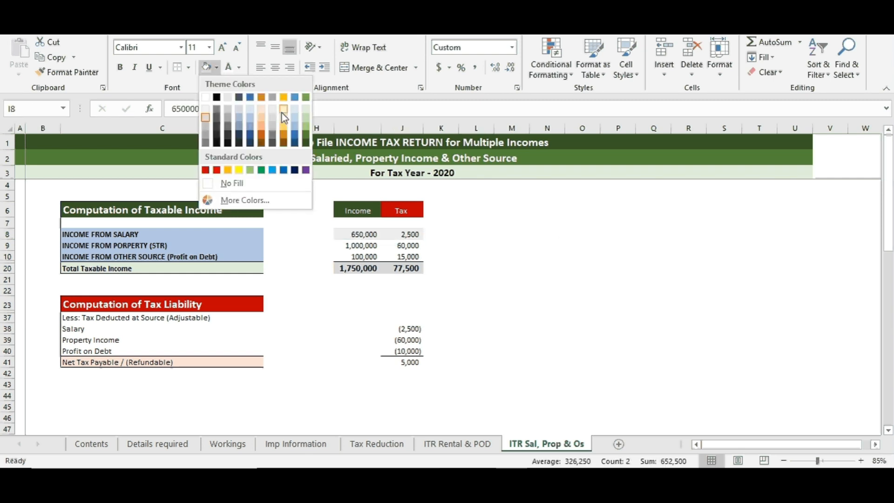
pyautogui.click(283, 116)
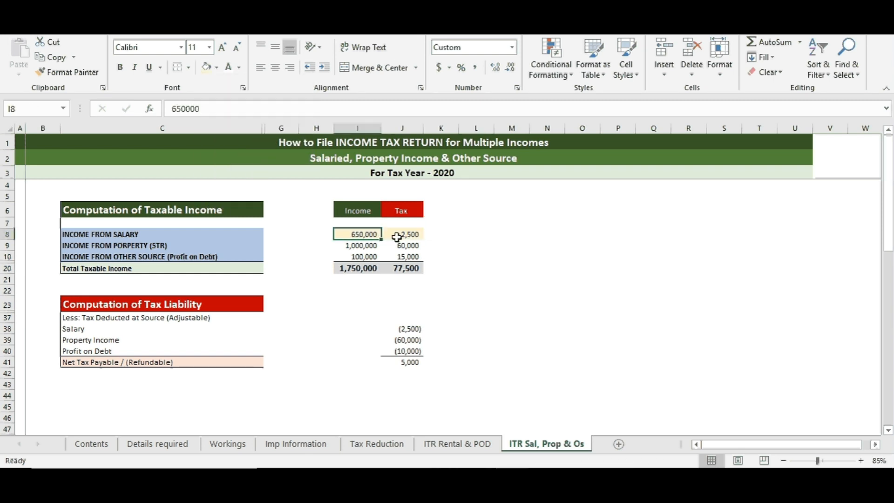
pyautogui.press('Right')
# Compare the property income amount in I9 with its tax amount in J9.
pyautogui.click(363, 247)
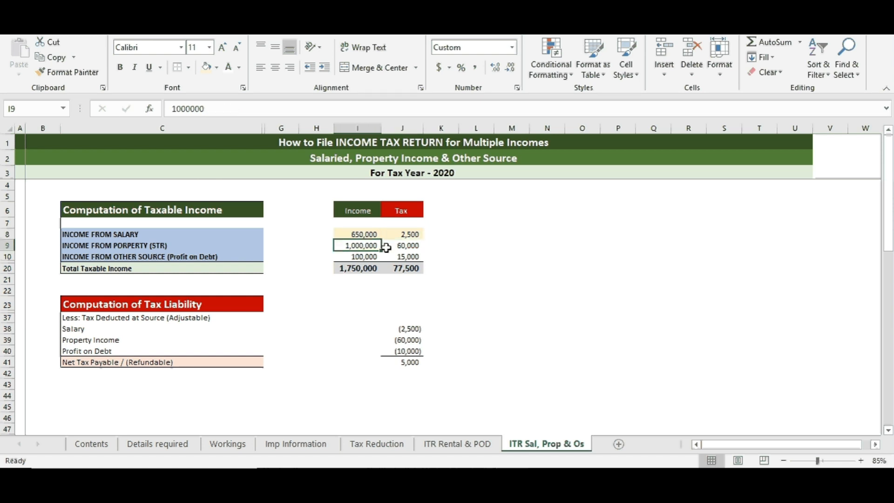
pyautogui.click(385, 247)
pyautogui.click(362, 248)
pyautogui.click(411, 247)
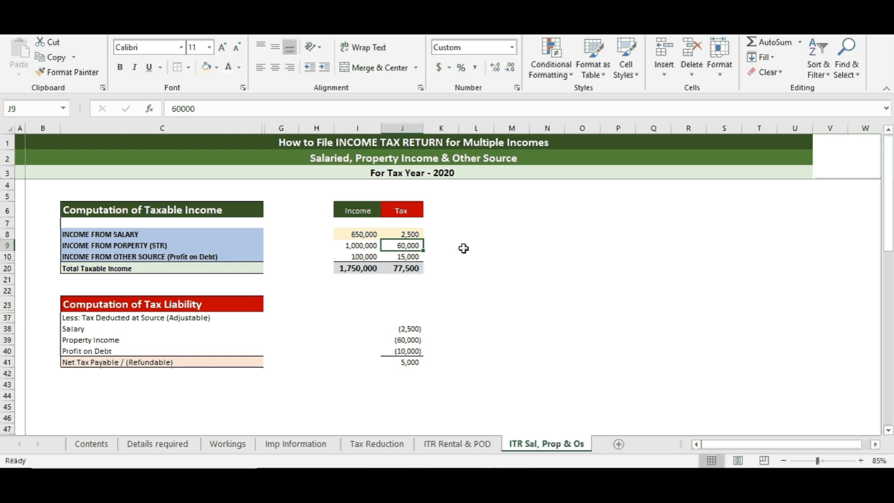
pyautogui.click(361, 245)
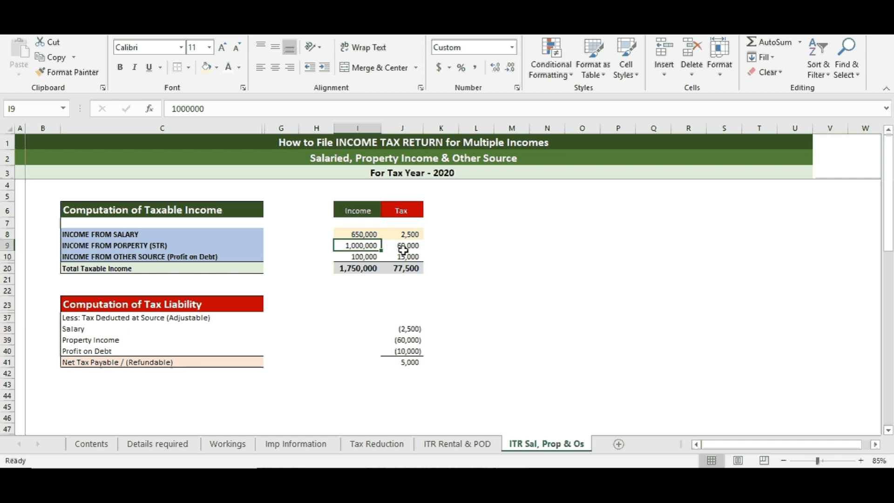
# Switch to the withholding tax rates card PDF and search it for "property".
pyautogui.click(558, 479)
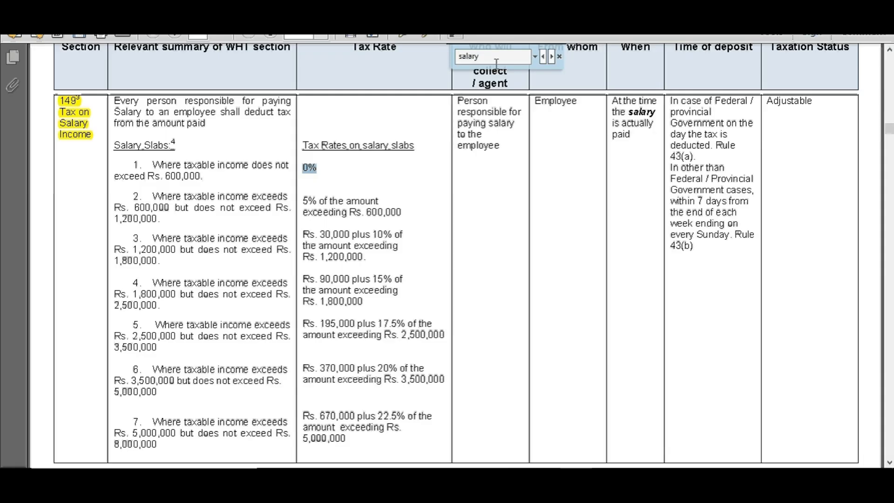
pyautogui.moveTo(495, 58); pyautogui.dragTo(406, 56)
pyautogui.write('id')
pyautogui.press('BackSpace')
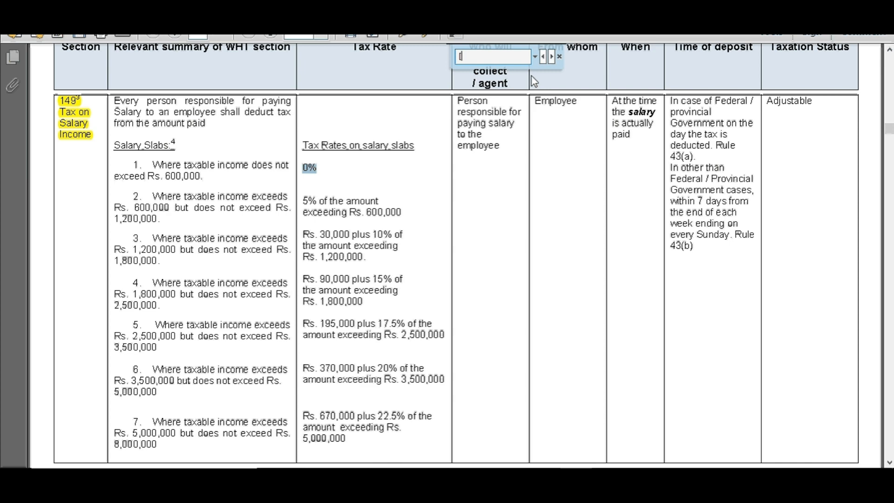
pyautogui.press('BackSpace')
pyautogui.write('property')
pyautogui.press('Return')
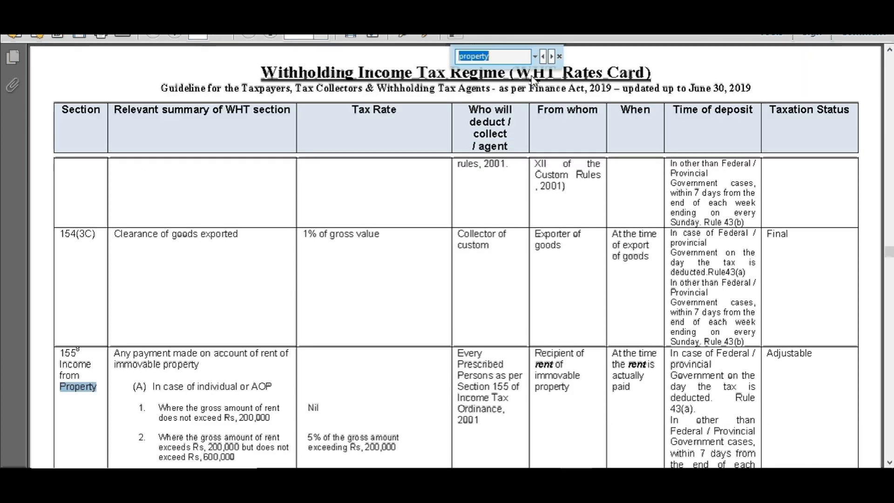
# Highlight the section label "155 Income from Property" in the rates card.
pyautogui.scroll(-5, 247, 280)
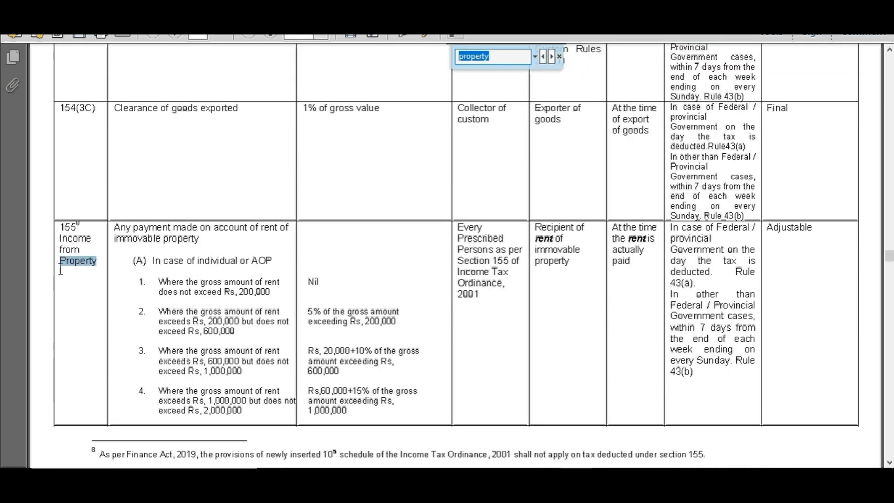
pyautogui.moveTo(60, 223); pyautogui.dragTo(93, 264)
pyautogui.rightClick(69, 248)
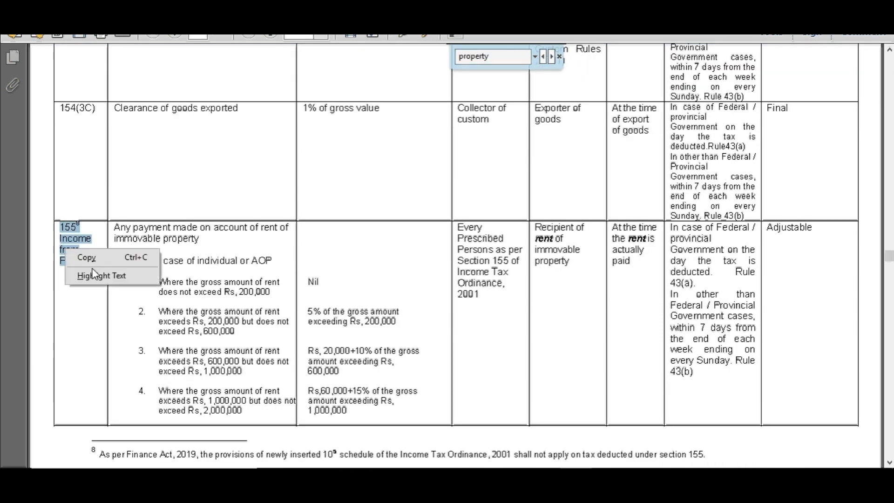
pyautogui.click(101, 275)
# Review the section 155 rent slabs and highlight slab 3, gross rent exceeding Rs. 600,000 but not exceeding Rs. 1,000,000.
pyautogui.scroll(-2, 154, 263)
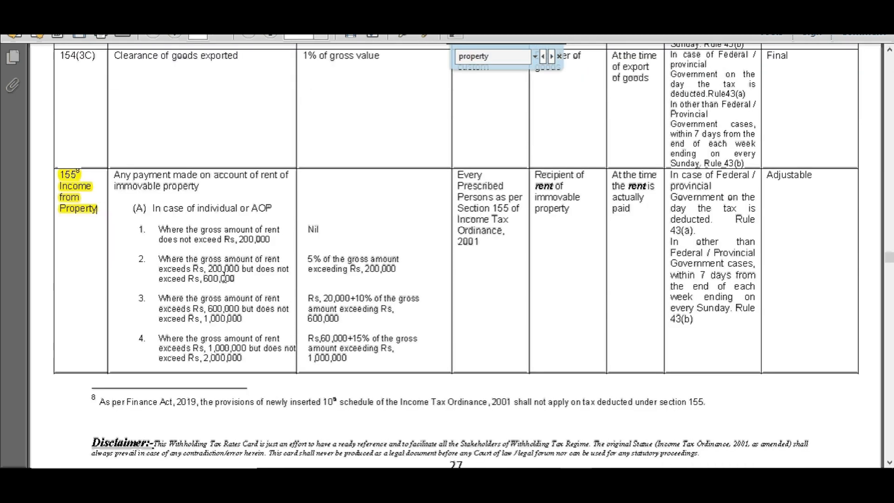
pyautogui.scroll(-1, 277, 274)
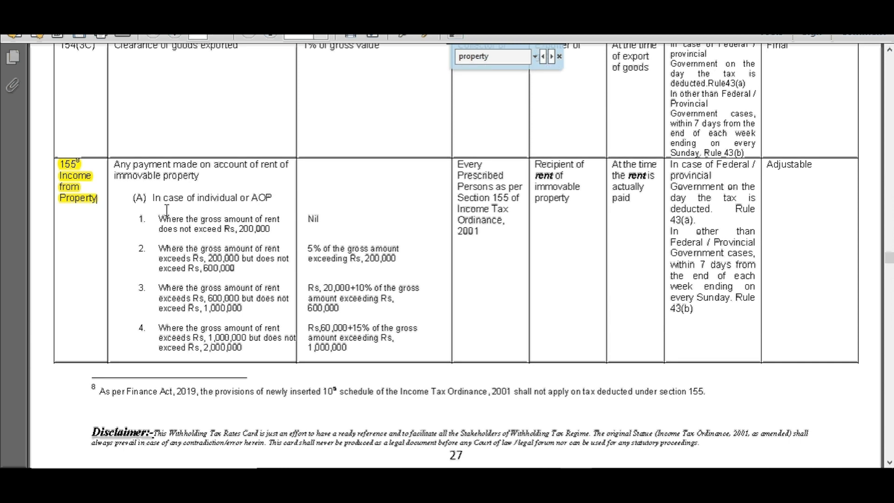
pyautogui.scroll(-1, 169, 208)
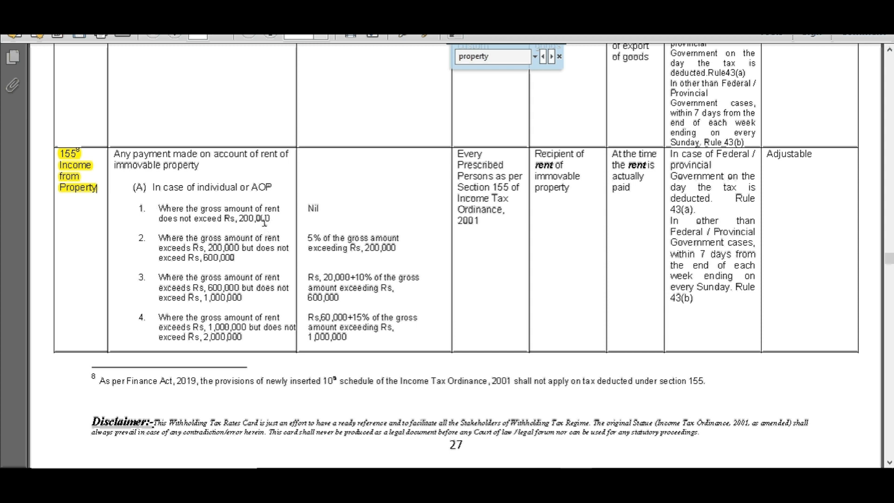
pyautogui.moveTo(303, 210); pyautogui.dragTo(336, 209)
pyautogui.moveTo(155, 208); pyautogui.dragTo(294, 205)
pyautogui.click(294, 205)
pyautogui.moveTo(152, 284); pyautogui.dragTo(242, 298)
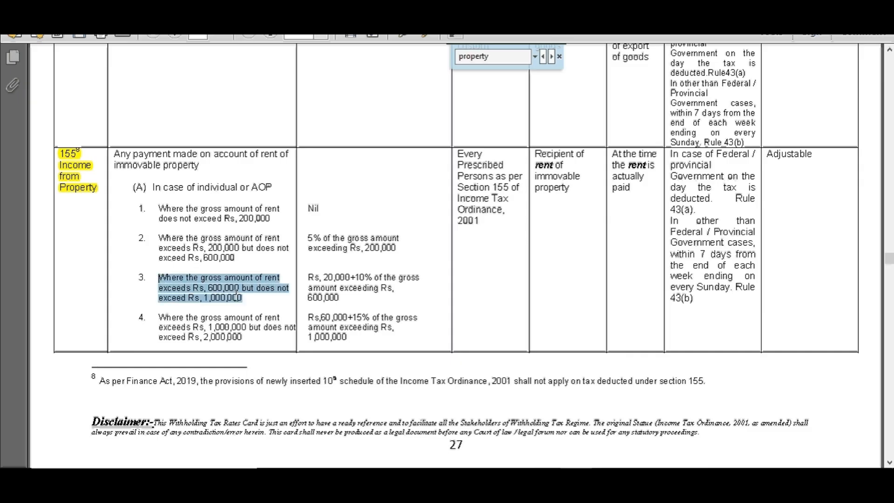
pyautogui.rightClick(242, 292)
pyautogui.click(262, 321)
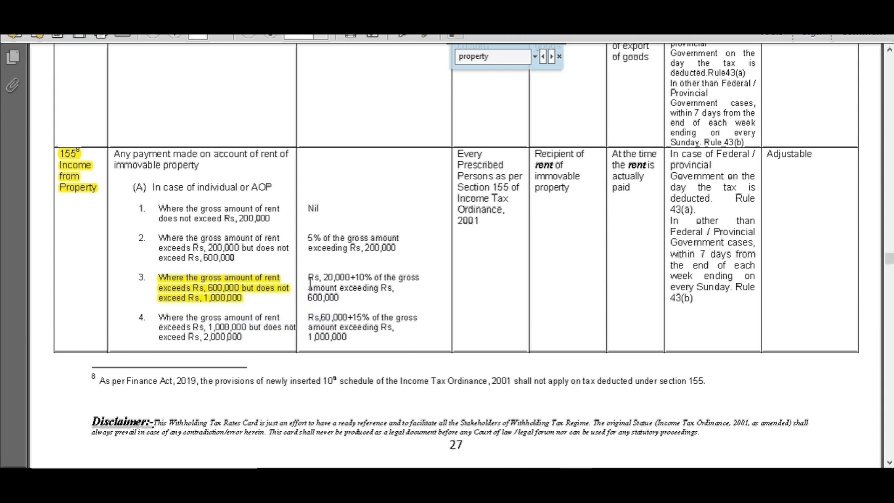
# Highlight slab 3's tax rate text, Rs. 20,000 + 10% of the gross amount exceeding Rs. 600,000.
pyautogui.moveTo(307, 277); pyautogui.dragTo(339, 298)
pyautogui.rightClick(334, 302)
pyautogui.click(352, 328)
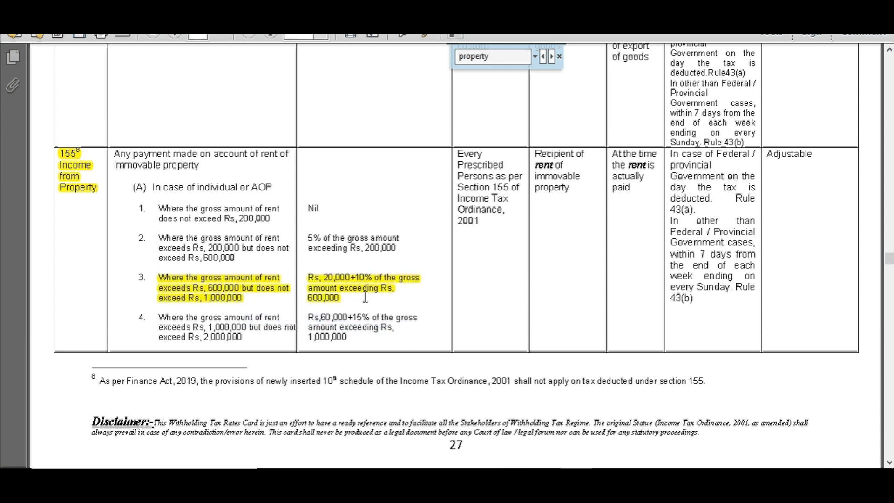
pyautogui.scroll(-1, 349, 298)
pyautogui.scroll(1, 343, 279)
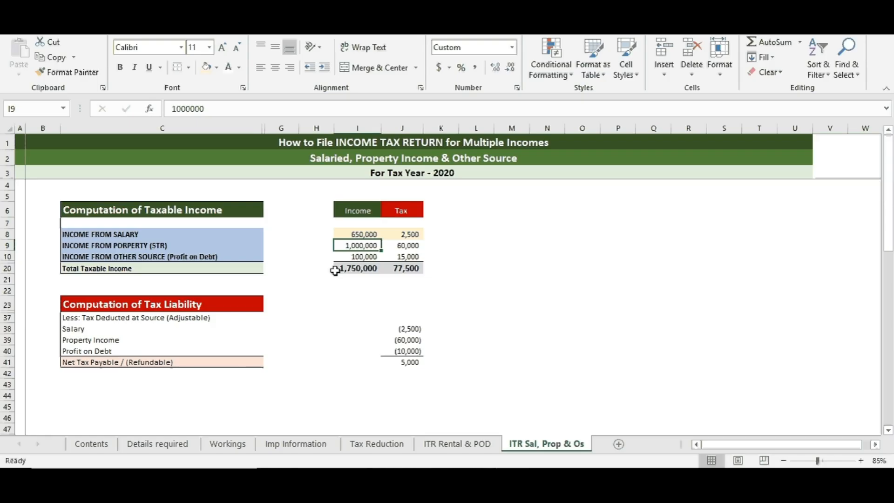
# Back in the Excel workbook, work out the monthly property income in cell L9 with =I9/12 and clear the cell.
pyautogui.click(357, 305)
pyautogui.click(357, 290)
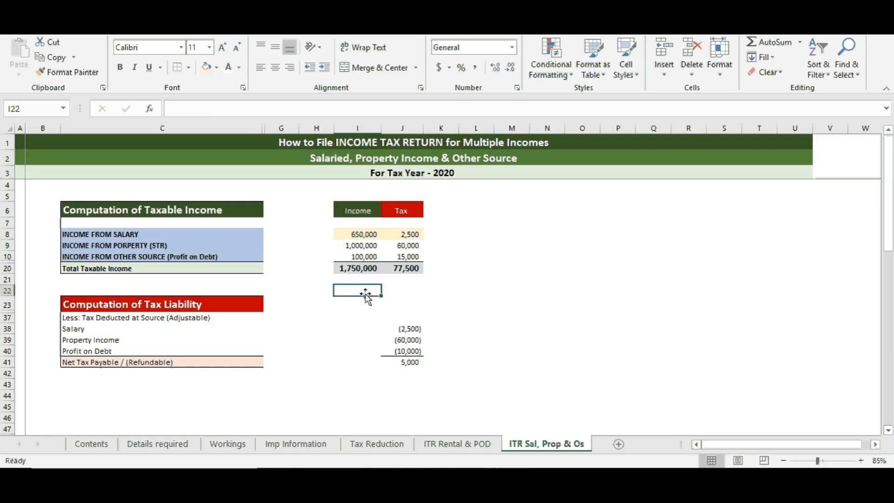
pyautogui.click(405, 291)
pyautogui.click(473, 245)
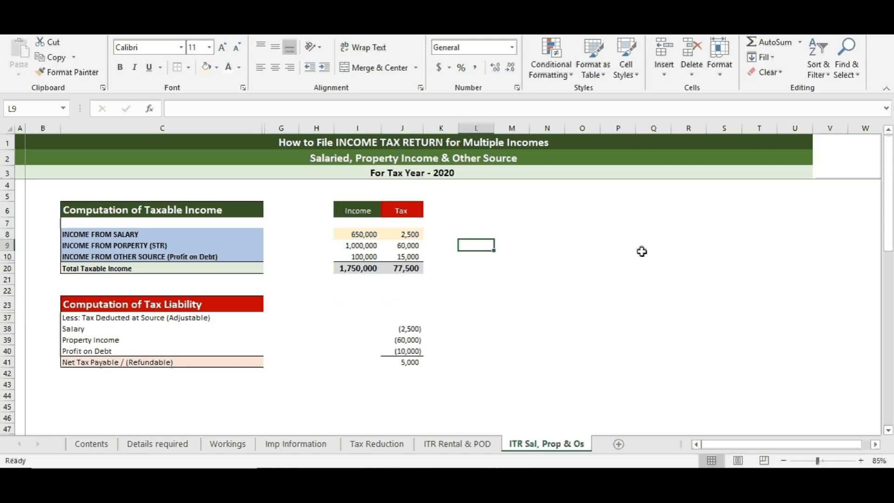
pyautogui.write('=')
pyautogui.press('Left')
pyautogui.press('Left')
pyautogui.press('Left')
pyautogui.write('/12')
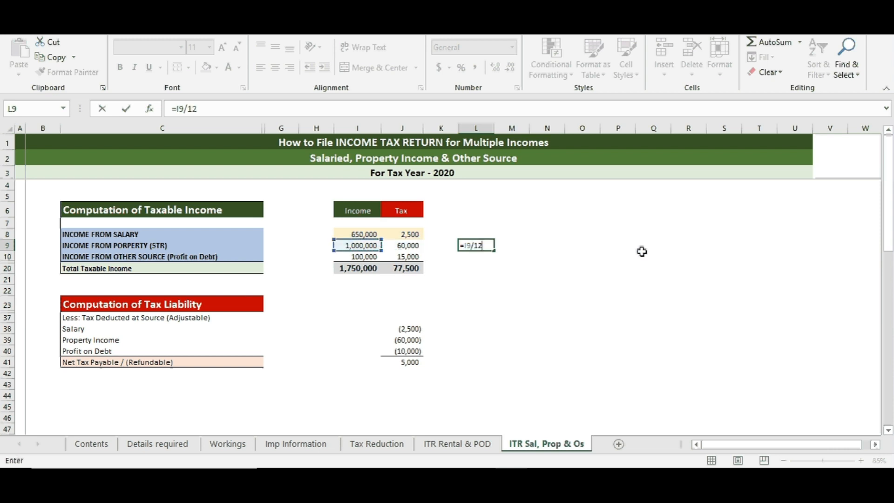
pyautogui.press('Return')
pyautogui.press('Up')
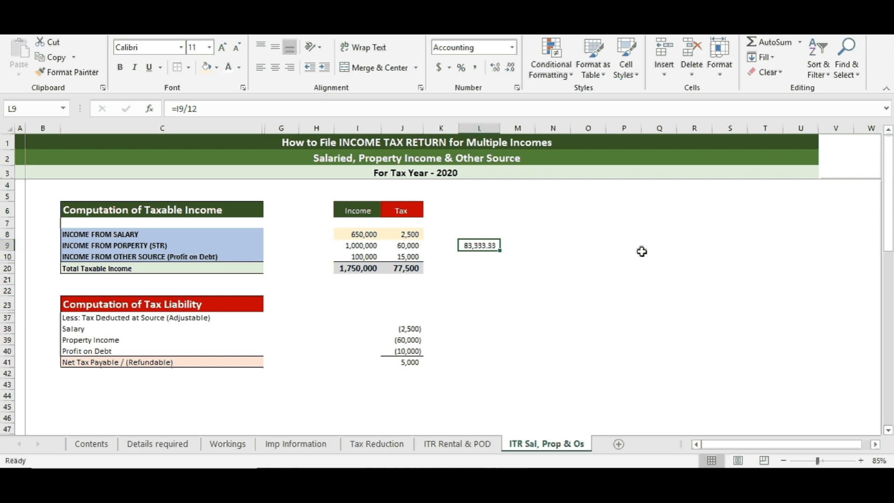
pyautogui.press('Delete')
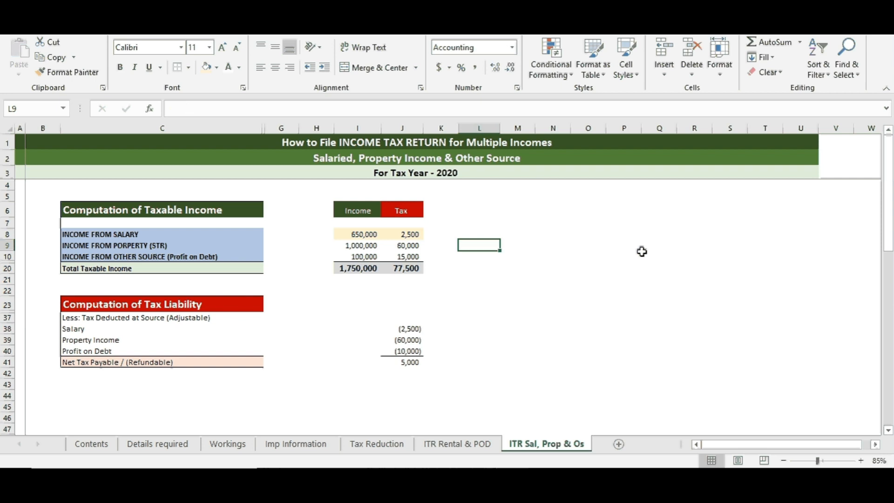
pyautogui.click(350, 250)
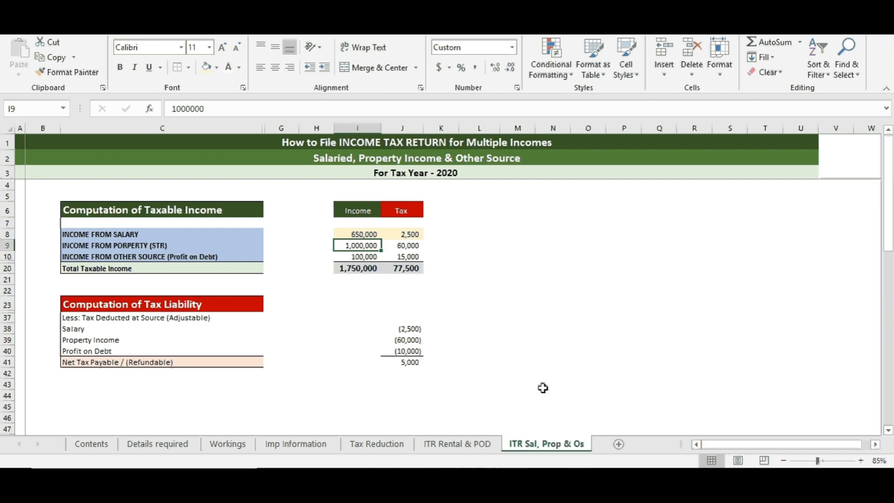
# Enter the property slab's fixed tax of 20000 in cell L9.
pyautogui.click(540, 477)
pyautogui.click(484, 245)
pyautogui.write('200000')
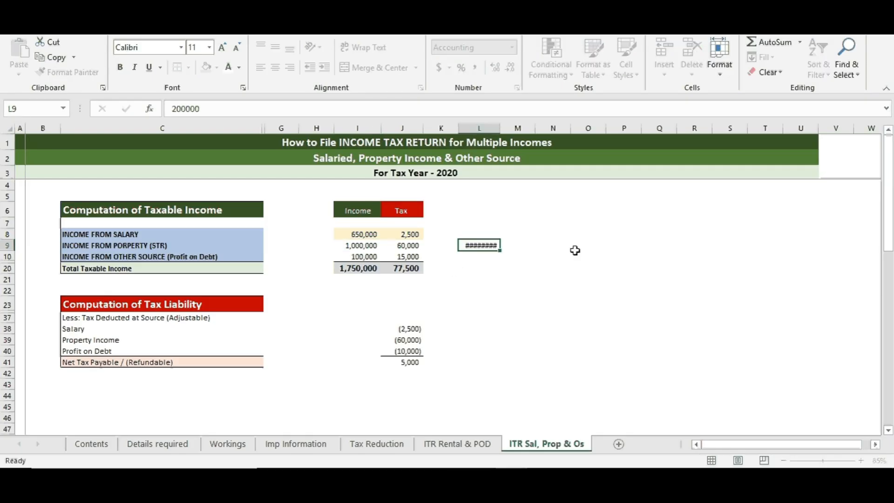
pyautogui.press('Return')
pyautogui.press('Up')
pyautogui.press('F2')
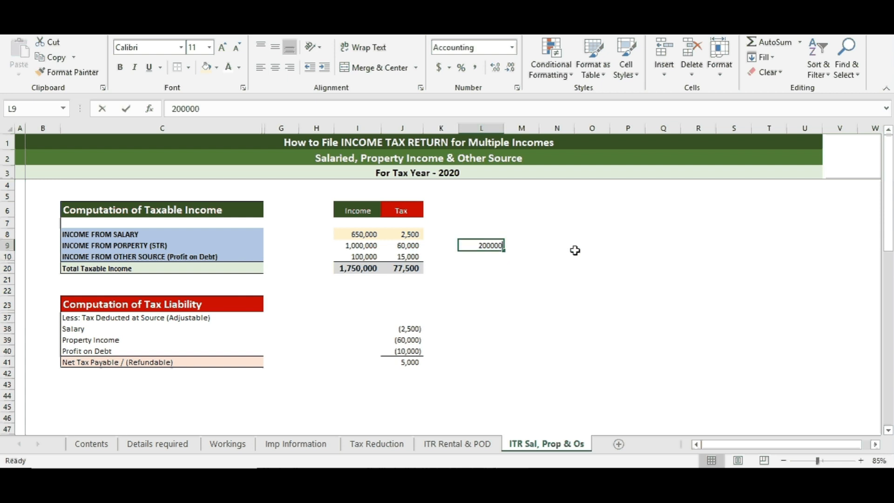
pyautogui.press('BackSpace')
pyautogui.press('Return')
pyautogui.press('Right')
pyautogui.press('Up')
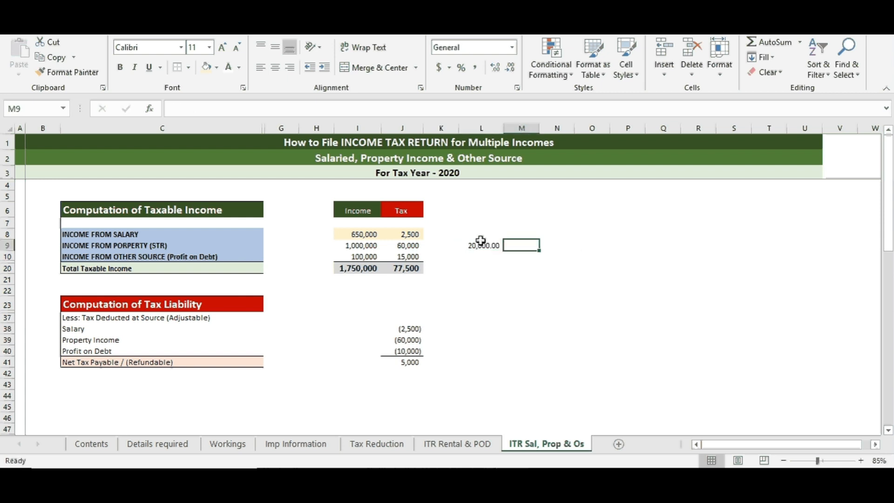
# Remove the decimal places from the number format of the check area L9:N20.
pyautogui.moveTo(479, 243); pyautogui.dragTo(571, 270)
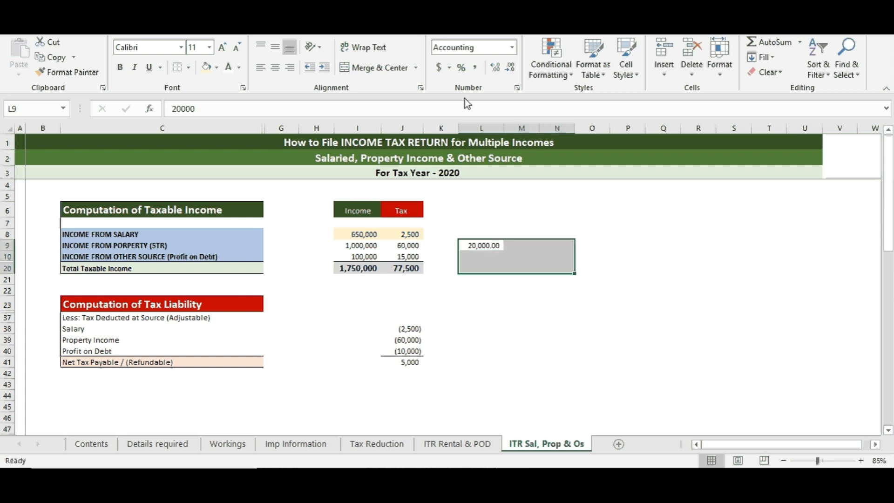
pyautogui.click(512, 69)
pyautogui.click(512, 70)
# Enter the check formula =400000*10% in cell M9.
pyautogui.click(535, 246)
pyautogui.write('=')
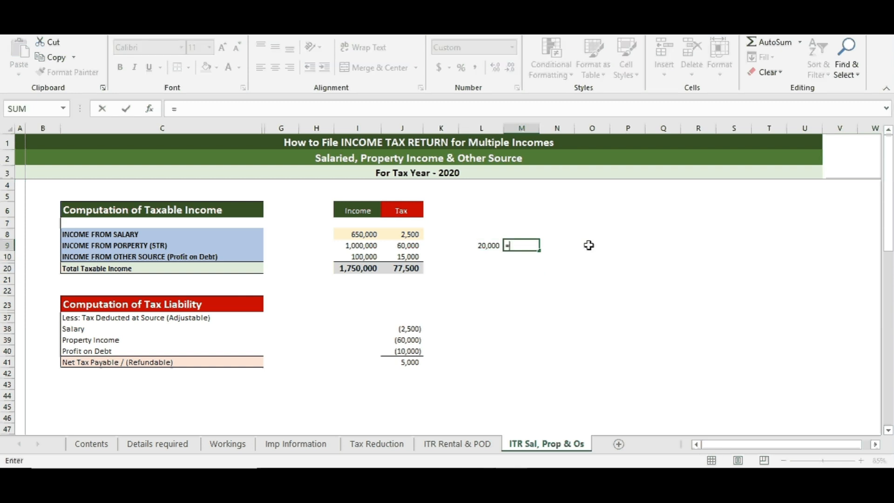
pyautogui.write('400000*')
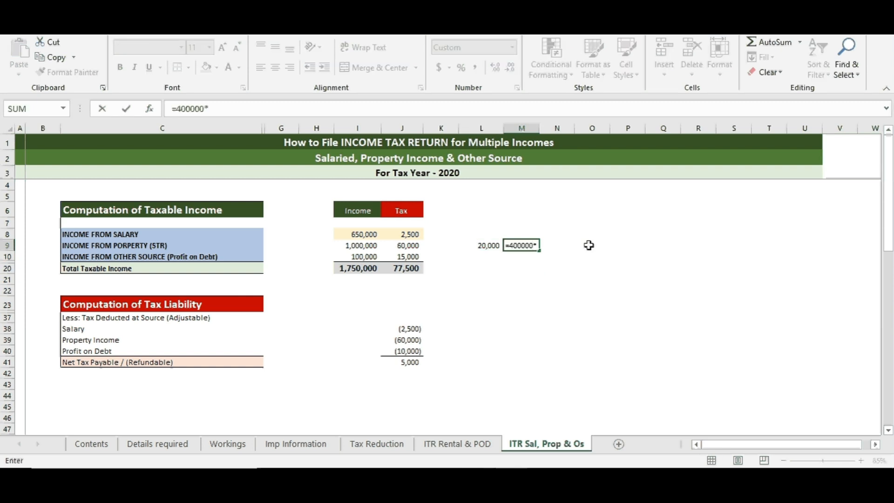
pyautogui.write('10%')
pyautogui.press('Return')
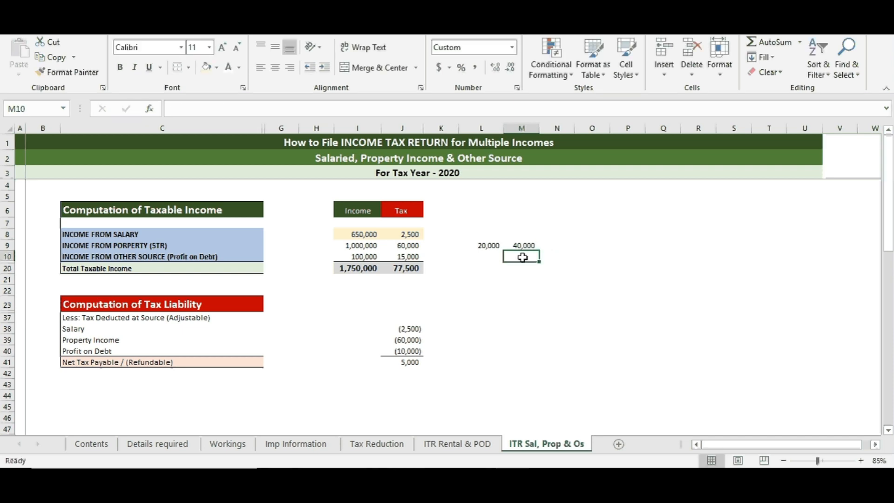
# Check the combined sum of L9:M9 against the property tax and clear both check cells.
pyautogui.click(526, 476)
pyautogui.click(530, 247)
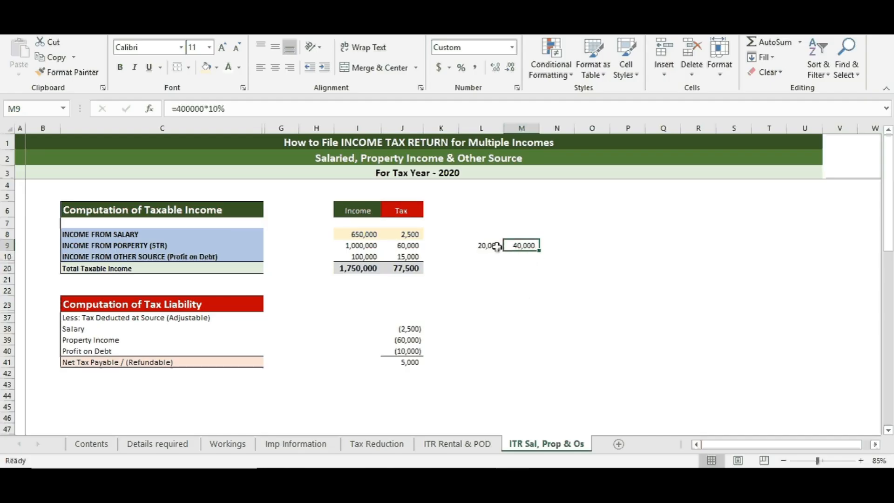
pyautogui.moveTo(497, 246); pyautogui.dragTo(523, 243)
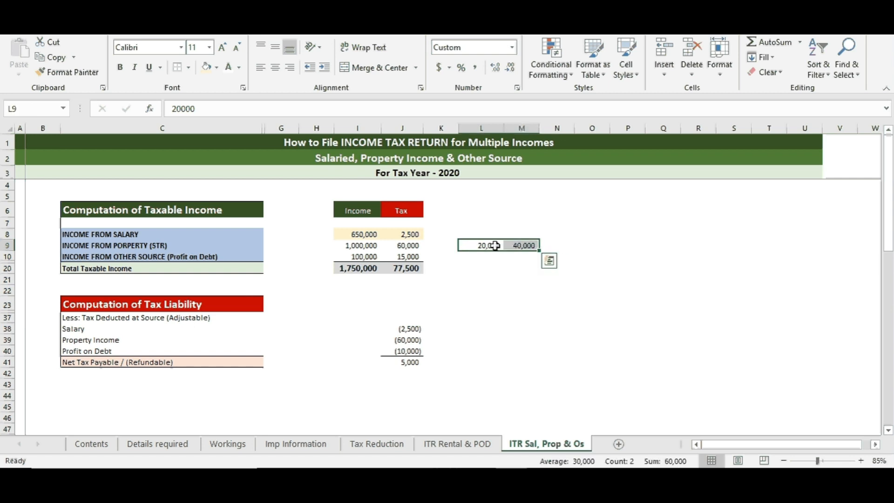
pyautogui.press('Delete')
# Fill the property income and tax cells I9:J9 with the same light gold colour as the salary row.
pyautogui.moveTo(358, 246); pyautogui.dragTo(403, 245)
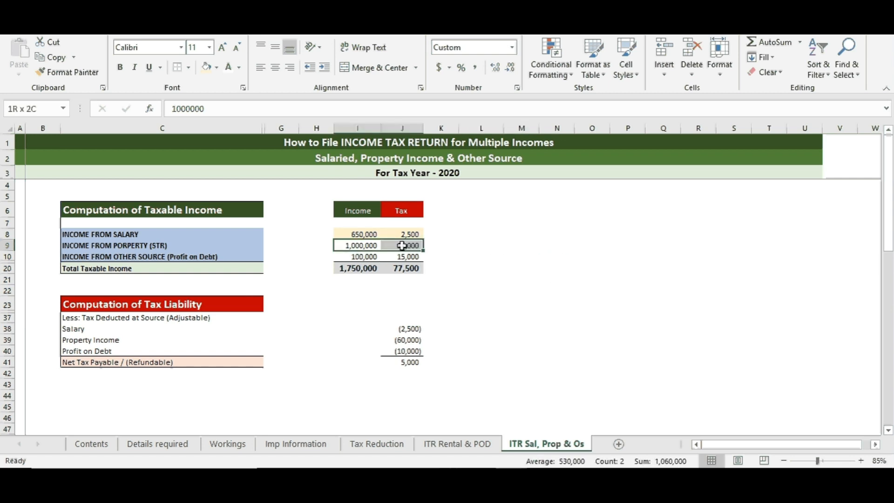
pyautogui.click(205, 71)
pyautogui.click(368, 244)
pyautogui.press('Right')
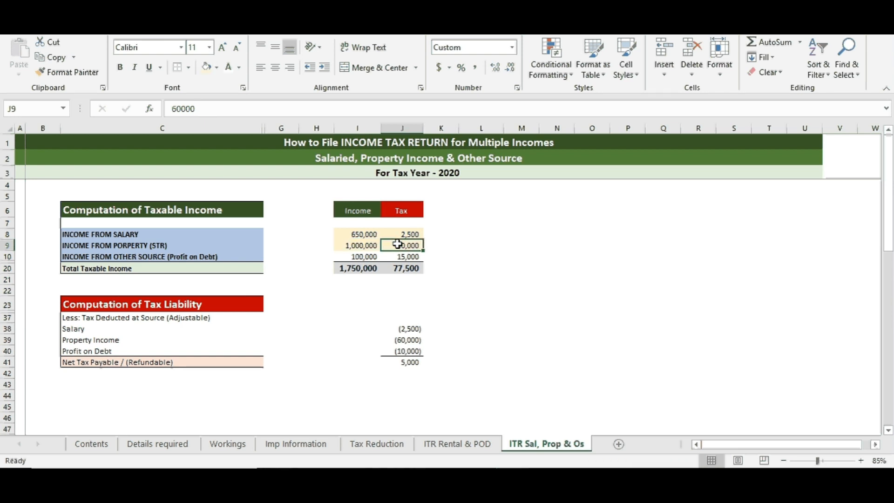
# Review the salary and property income amounts in I8:I9 together with their tax amounts in J8:J9.
pyautogui.click(439, 244)
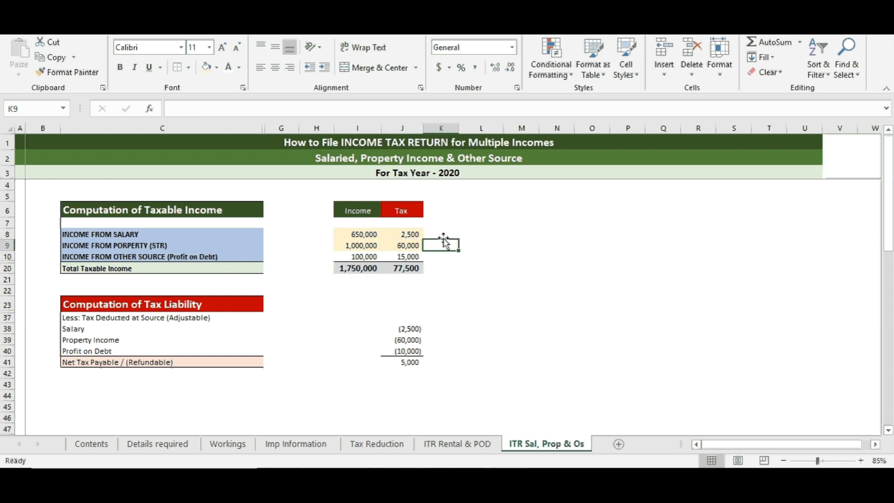
pyautogui.click(396, 255)
pyautogui.click(401, 246)
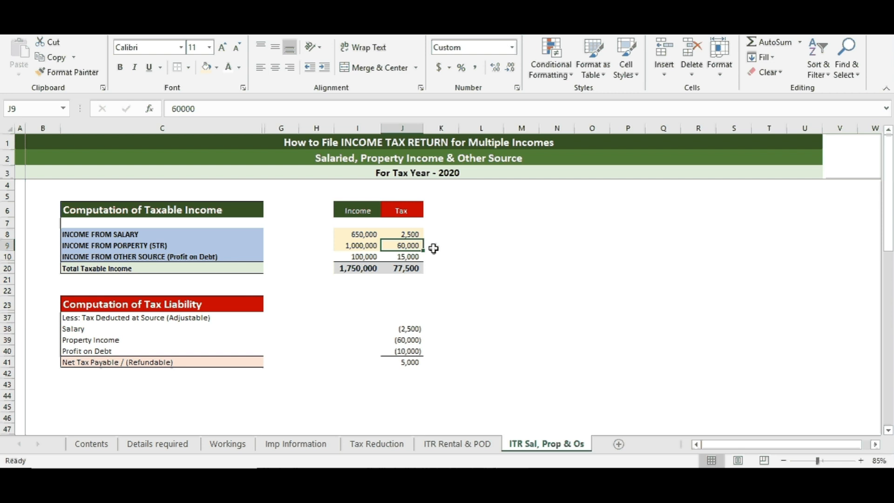
pyautogui.click(366, 236)
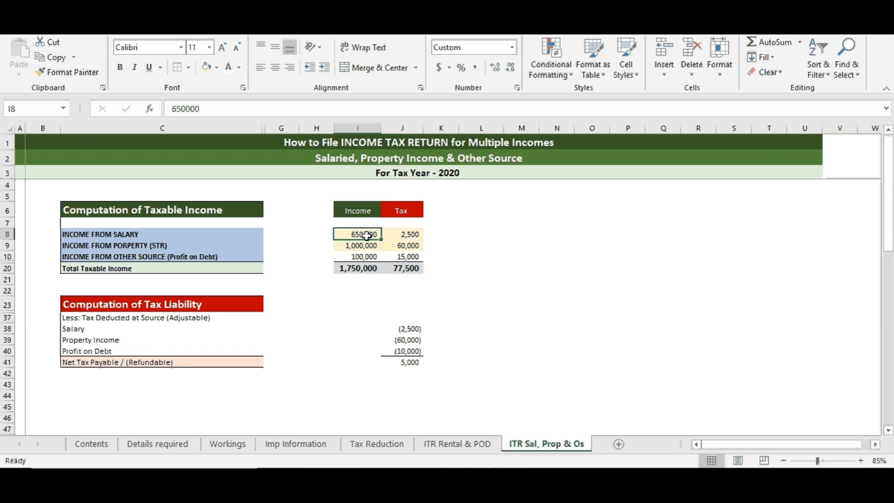
pyautogui.moveTo(366, 235); pyautogui.dragTo(368, 247)
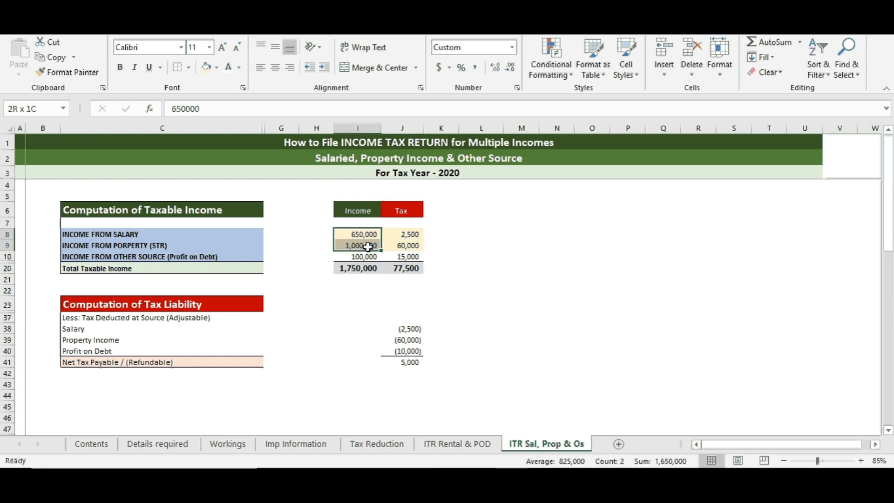
pyautogui.click(412, 245)
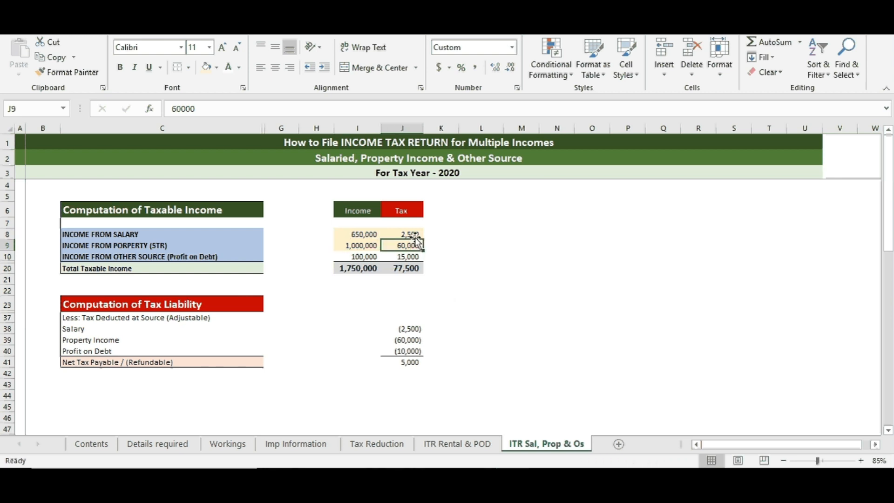
pyautogui.click(417, 235)
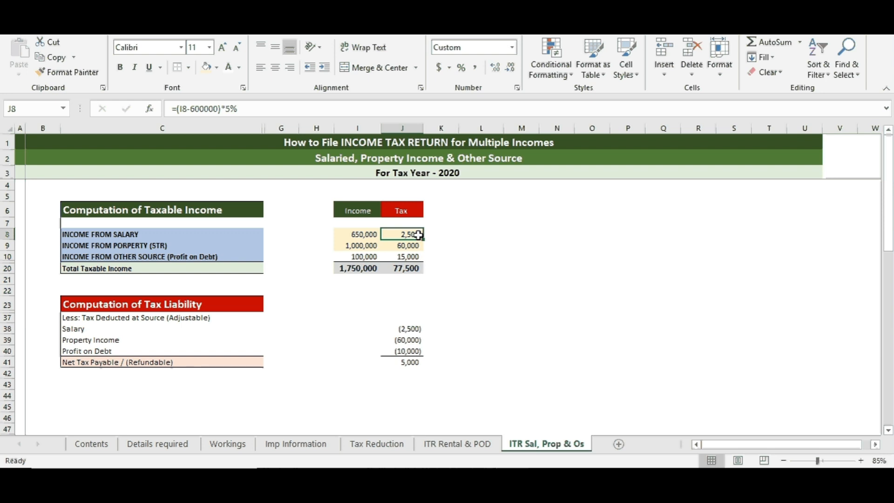
# Review the property income and tax in I9:J9, and the profit-on-debt income in I10.
pyautogui.moveTo(365, 234); pyautogui.dragTo(391, 247)
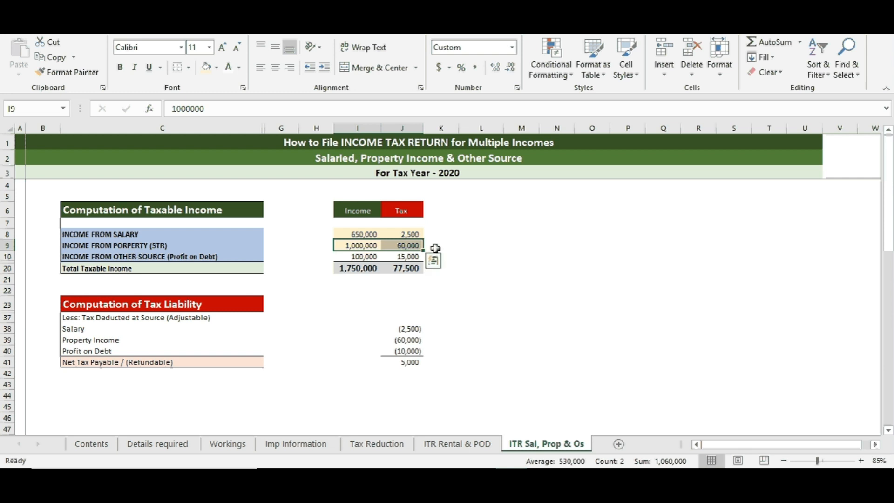
pyautogui.click(375, 246)
pyautogui.moveTo(389, 246); pyautogui.dragTo(399, 247)
pyautogui.click(433, 248)
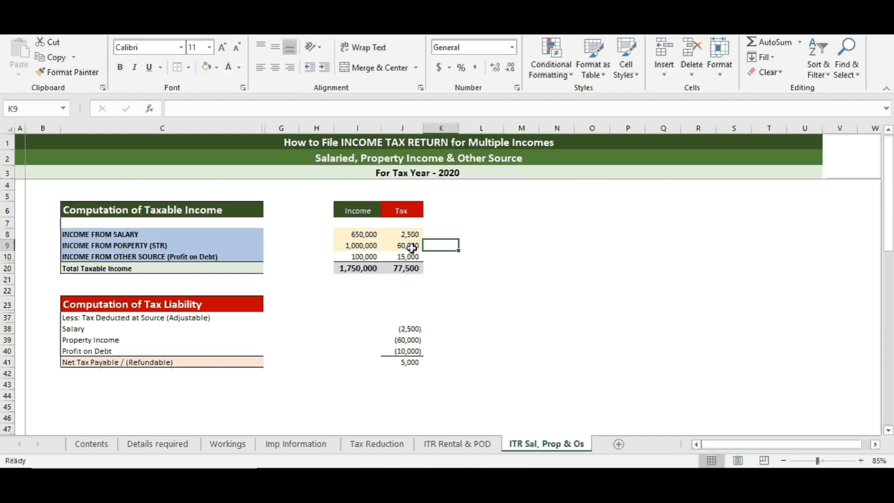
pyautogui.click(411, 248)
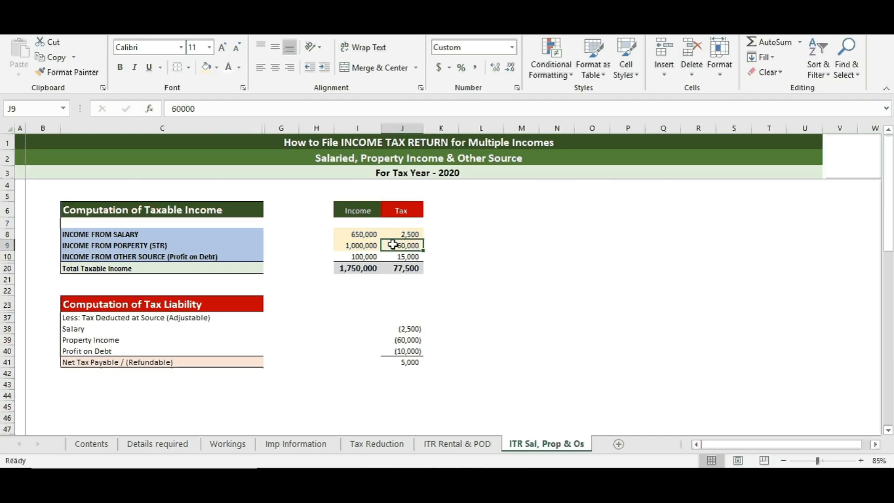
pyautogui.click(378, 244)
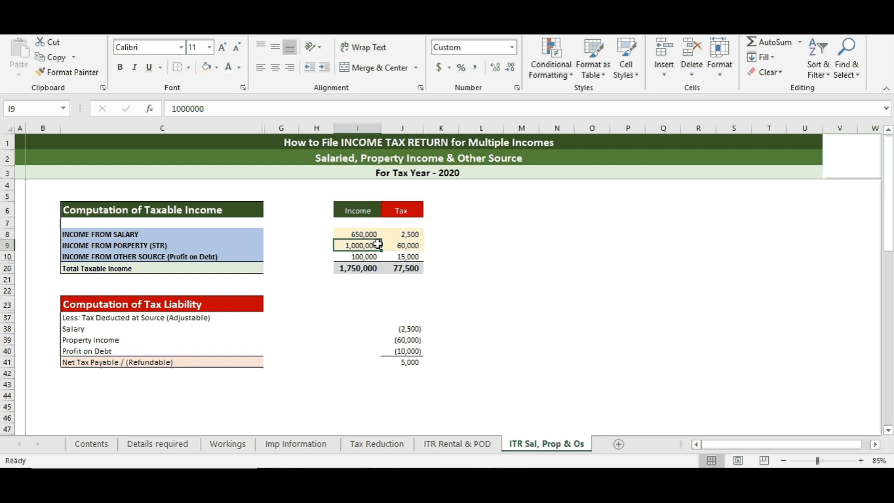
pyautogui.click(455, 245)
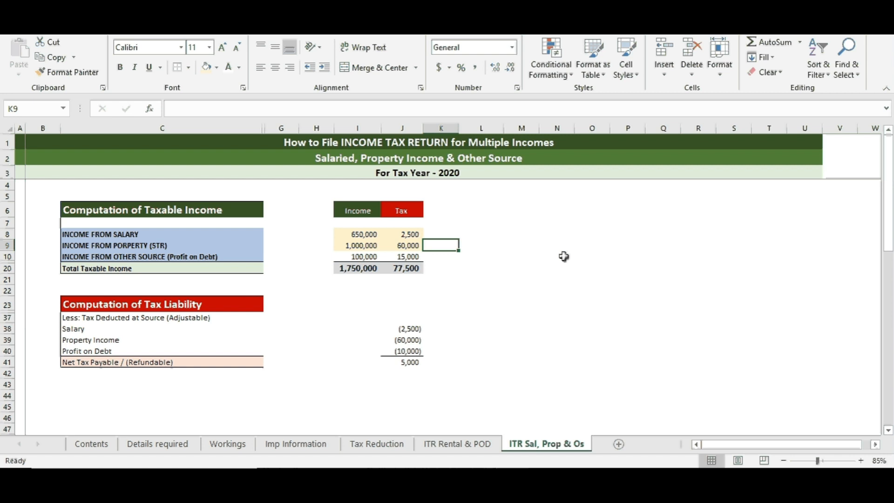
pyautogui.click(370, 256)
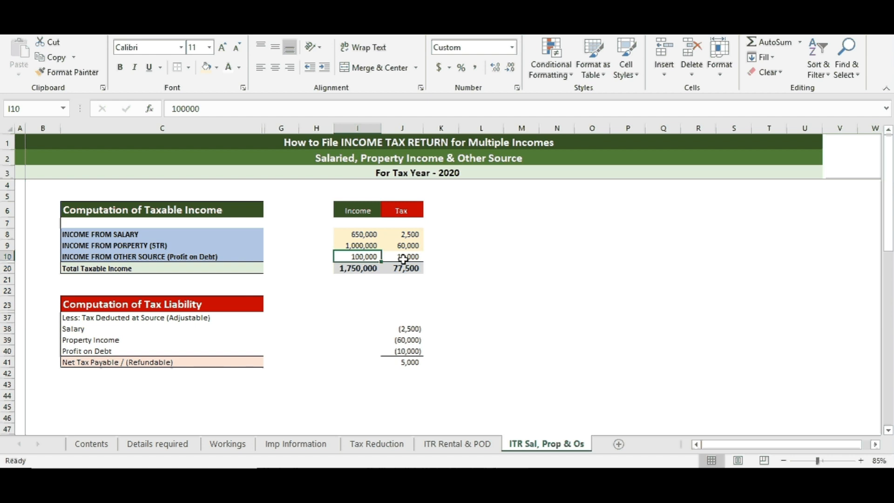
pyautogui.click(438, 255)
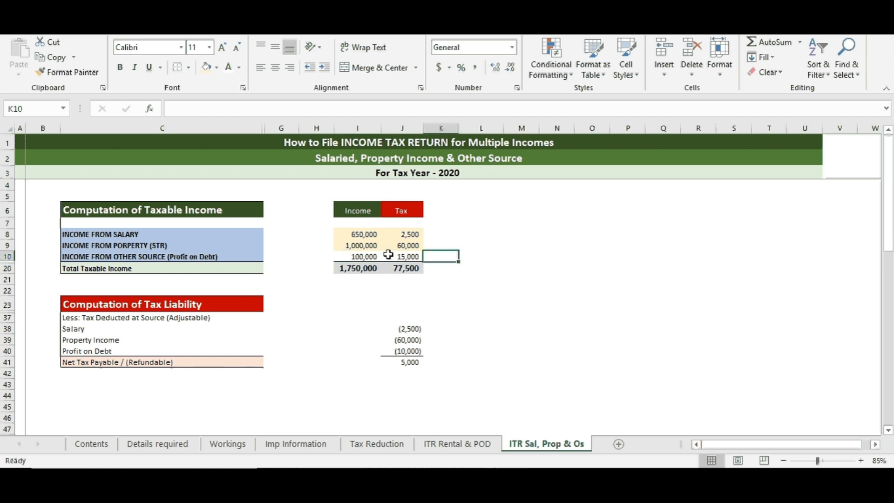
pyautogui.click(370, 256)
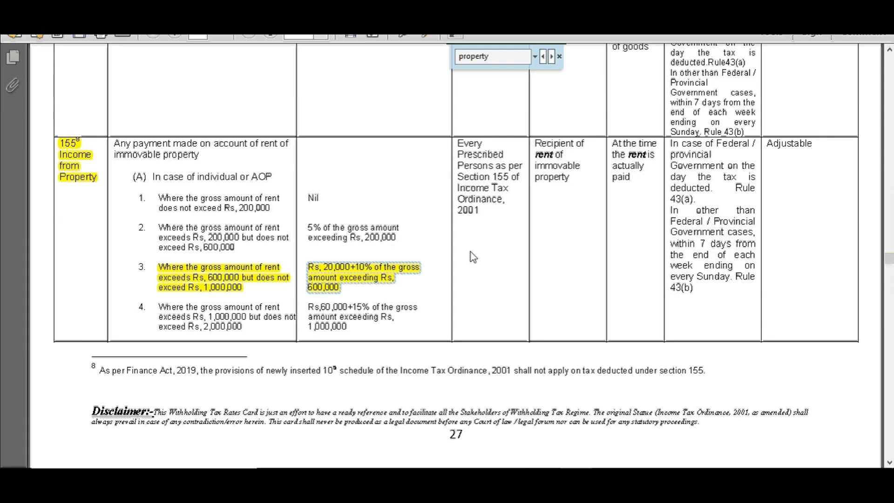
# In the withholding tax rates card PDF, search for "profit on" and locate section 151(1)(b).
pyautogui.hotkey('ctrl', 'f')
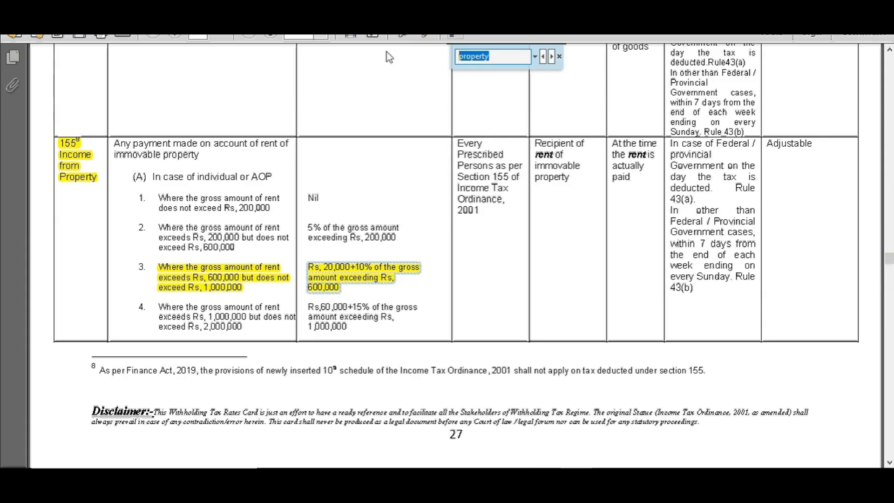
pyautogui.write('profit on')
pyautogui.press('Return')
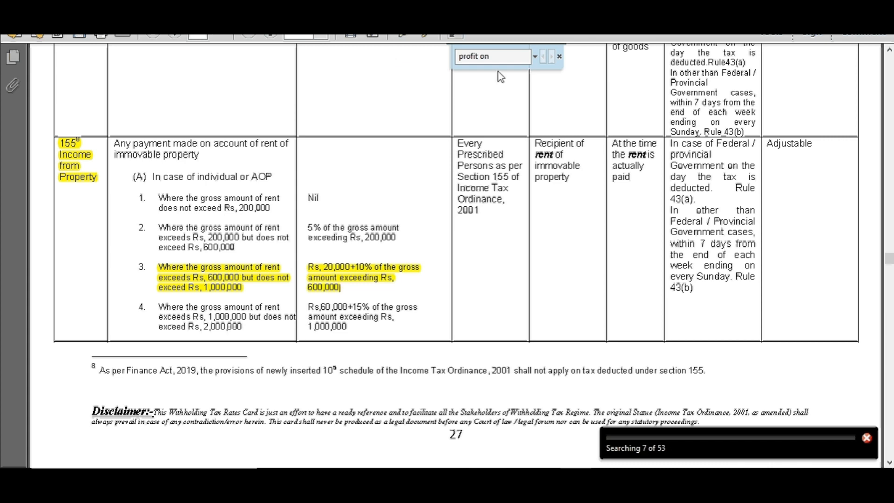
pyautogui.scroll(-10, 298, 265)
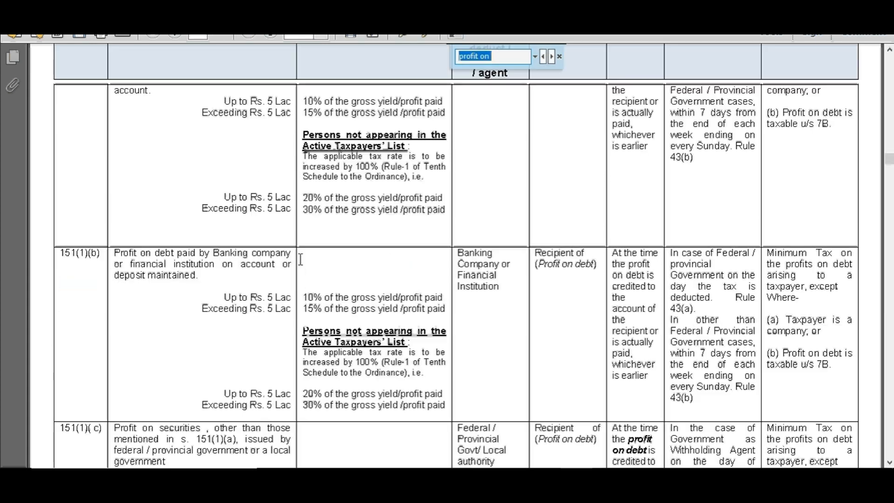
pyautogui.scroll(-1, 300, 257)
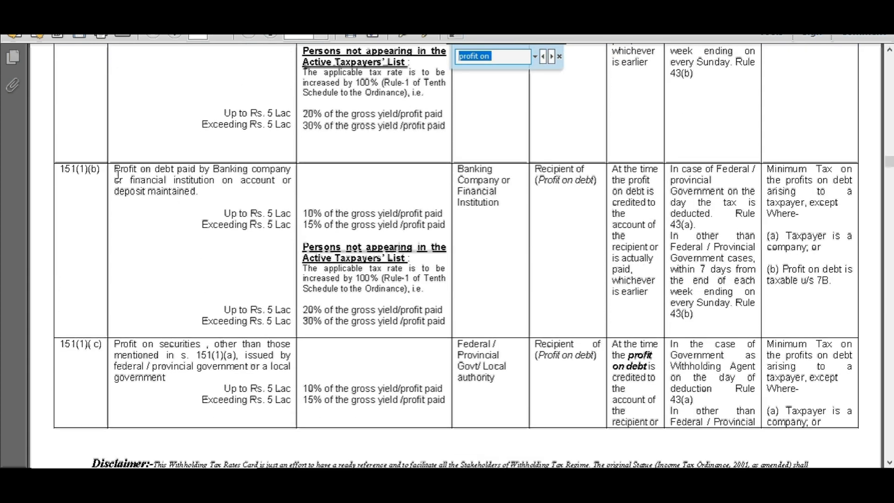
# Highlight the section 151(1)(b) text on profit on debt paid by banking companies, including its 10% rate for amounts up to Rs. 5 Lac.
pyautogui.moveTo(114, 168); pyautogui.dragTo(433, 213)
pyautogui.rightClick(194, 200)
pyautogui.click(223, 216)
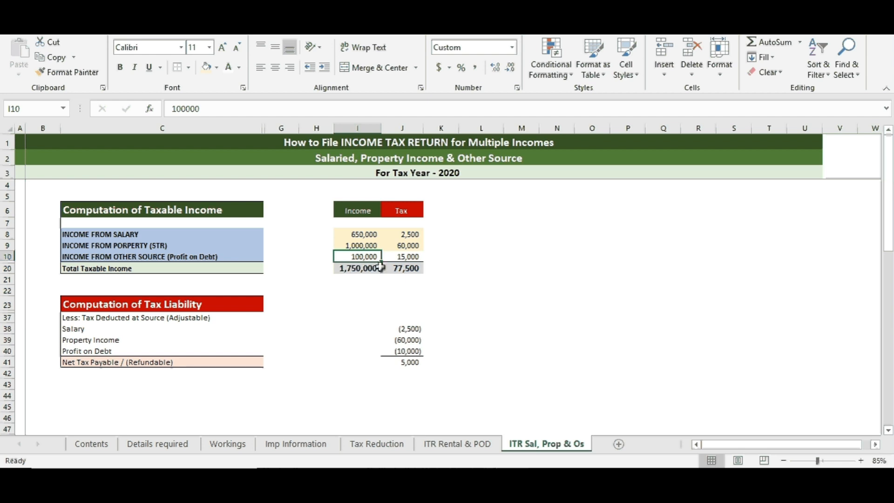
# Return to the Excel computation sheet and check the profit-on-debt income in I10 against the tax formula in J10.
pyautogui.click(404, 255)
pyautogui.click(375, 256)
pyautogui.click(404, 257)
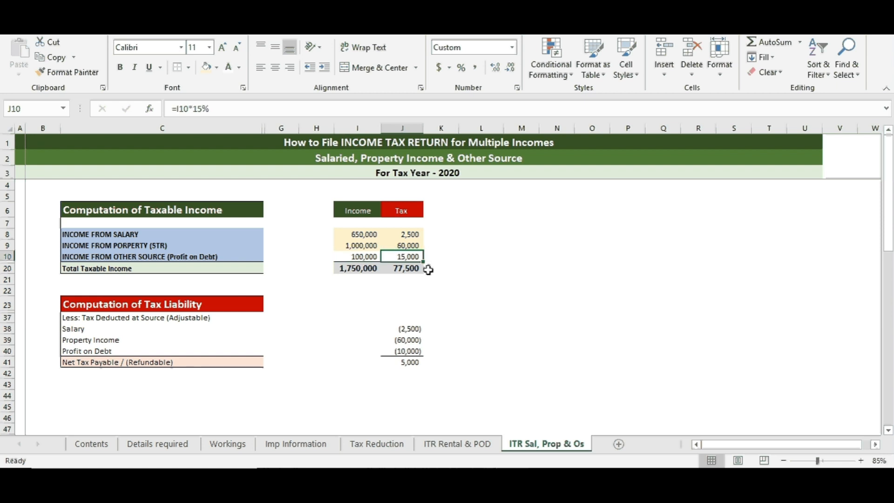
# Fill the profit-on-debt income and tax cells I10:J10 with the same light gold colour as the rows above.
pyautogui.click(378, 259)
pyautogui.moveTo(378, 259)
pyautogui.mouseDown()
pyautogui.moveTo(399, 260)
pyautogui.moveTo(388, 258)
pyautogui.mouseUp()
pyautogui.click(403, 257)
pyautogui.click(406, 245)
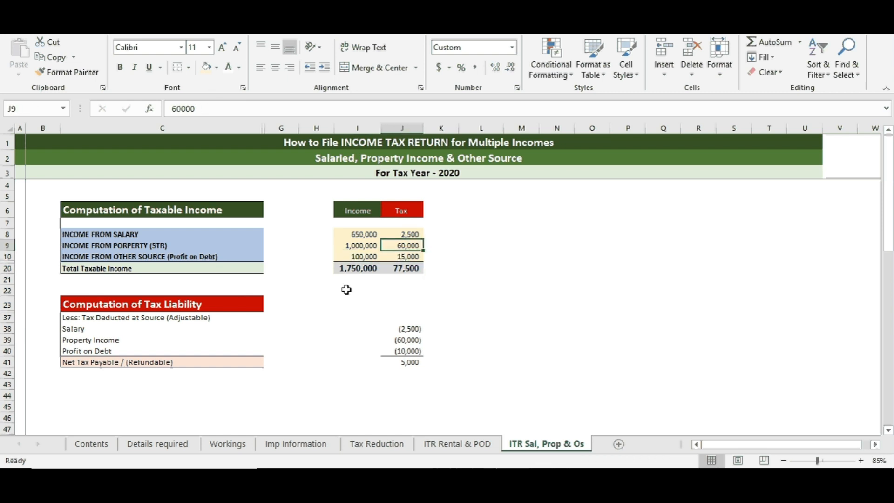
# Review the total taxable income in I20 and total tax in J20 together with the three income amounts above them.
pyautogui.click(356, 271)
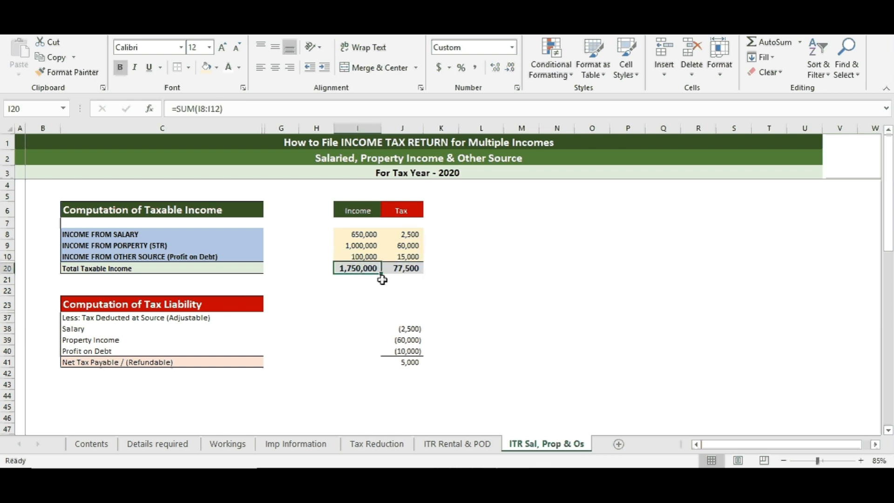
pyautogui.click(408, 268)
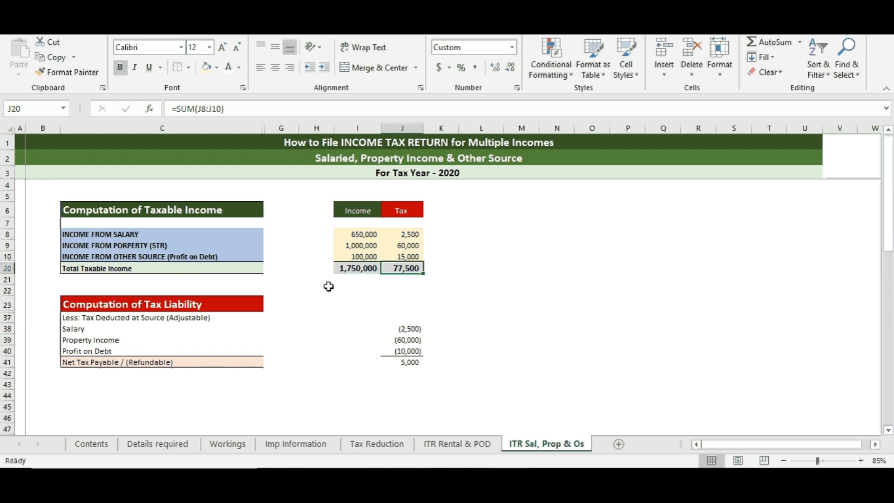
pyautogui.click(354, 280)
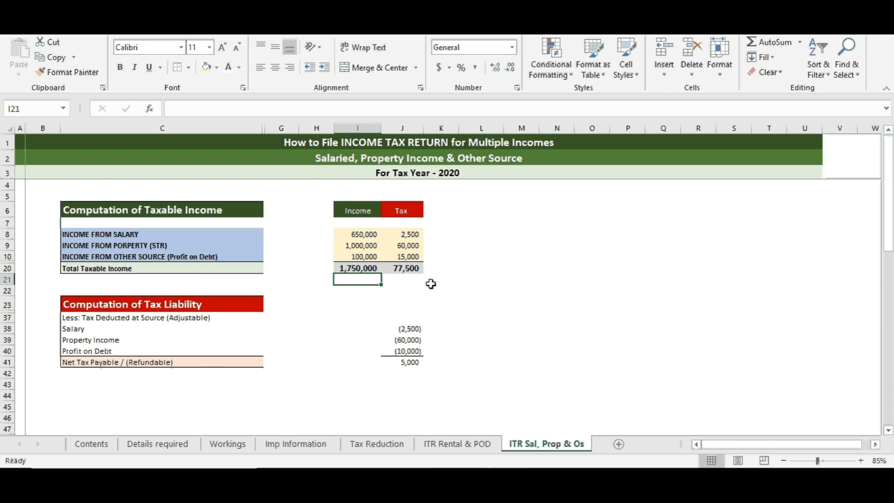
pyautogui.click(365, 289)
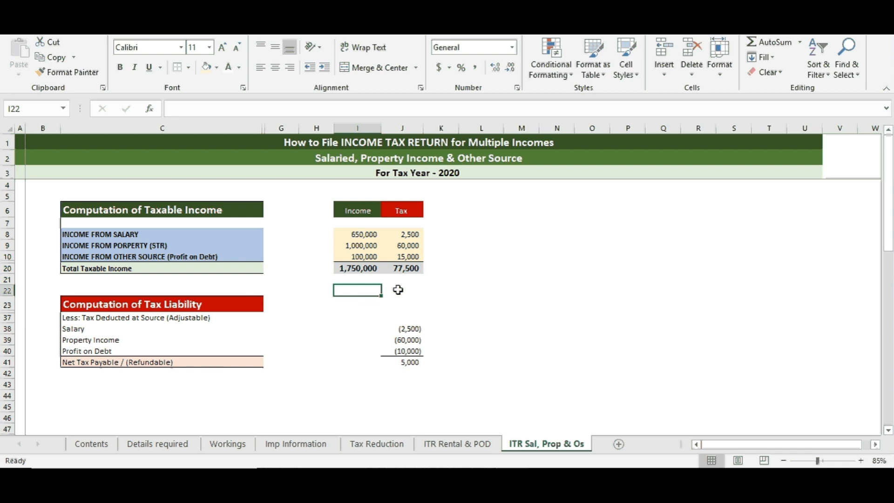
pyautogui.moveTo(365, 235); pyautogui.dragTo(363, 255)
pyautogui.click(365, 279)
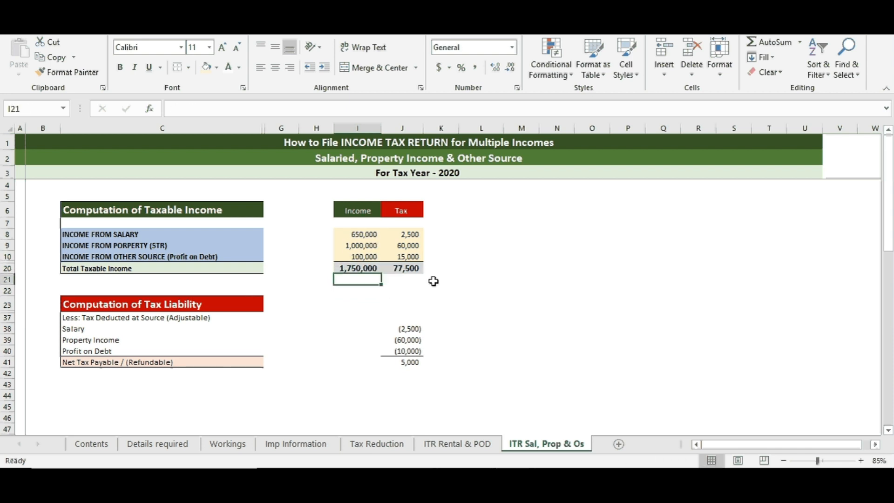
pyautogui.click(358, 268)
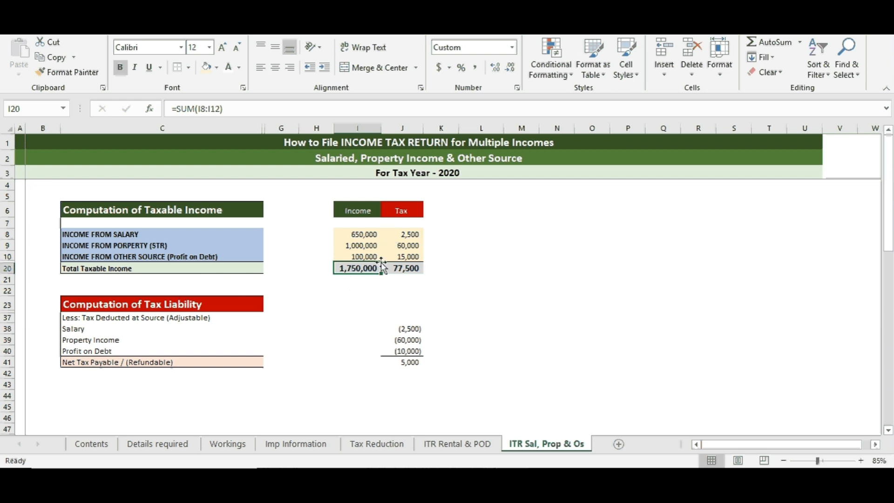
# Examine the whole income and tax block I8:J20, going through each income source and the total tax.
pyautogui.moveTo(365, 235); pyautogui.dragTo(388, 267)
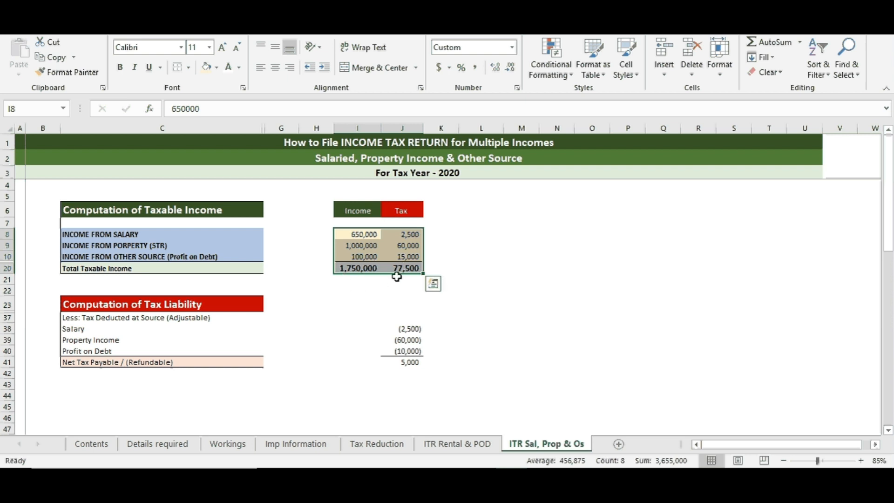
pyautogui.click(443, 234)
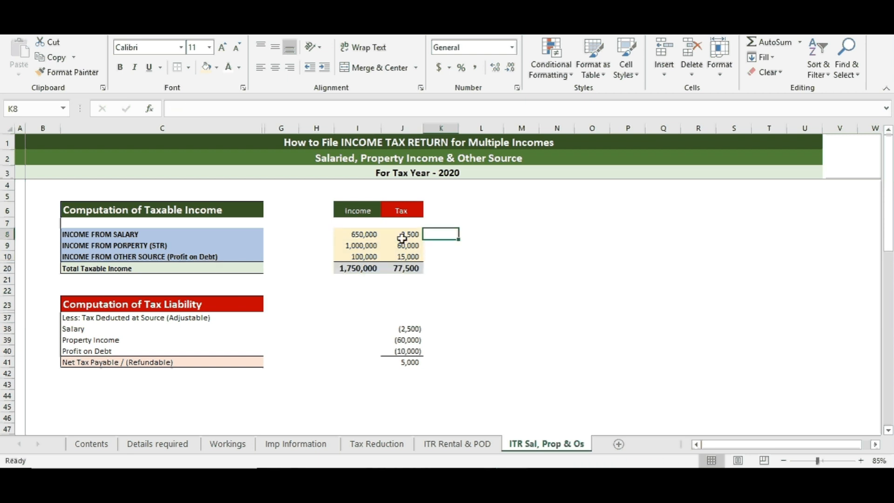
pyautogui.click(367, 234)
pyautogui.click(366, 245)
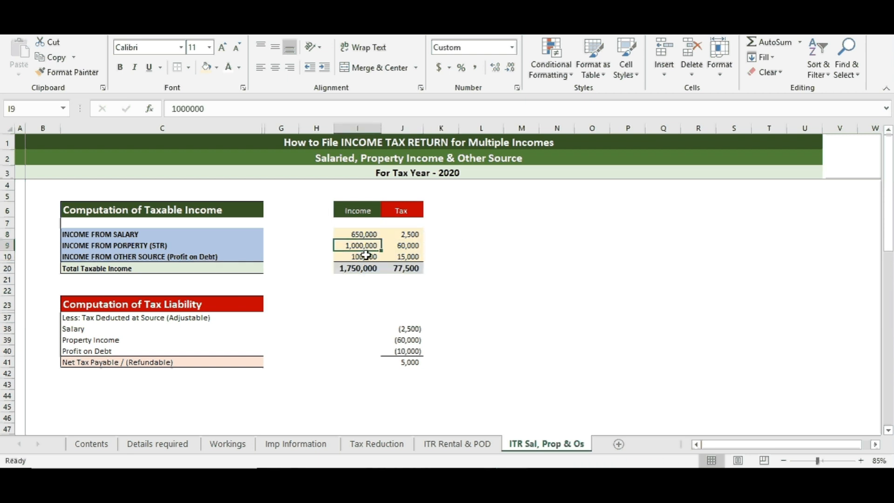
pyautogui.click(363, 256)
pyautogui.click(365, 234)
pyautogui.click(373, 256)
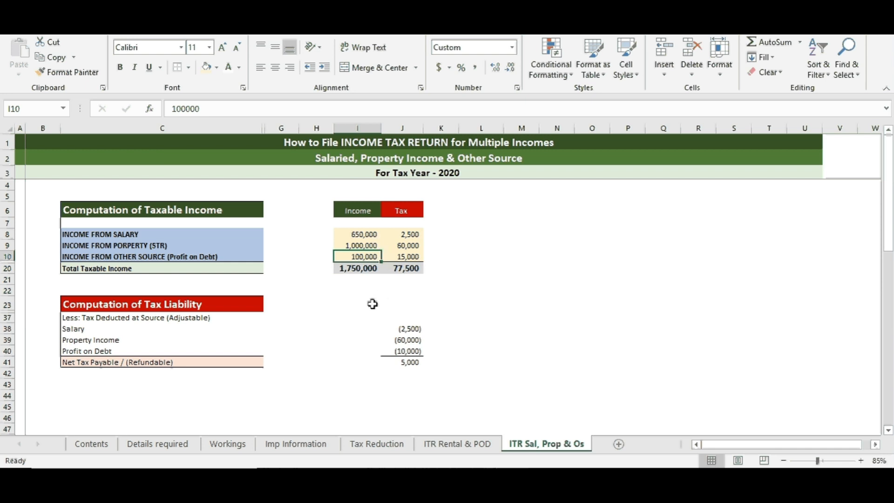
pyautogui.click(396, 270)
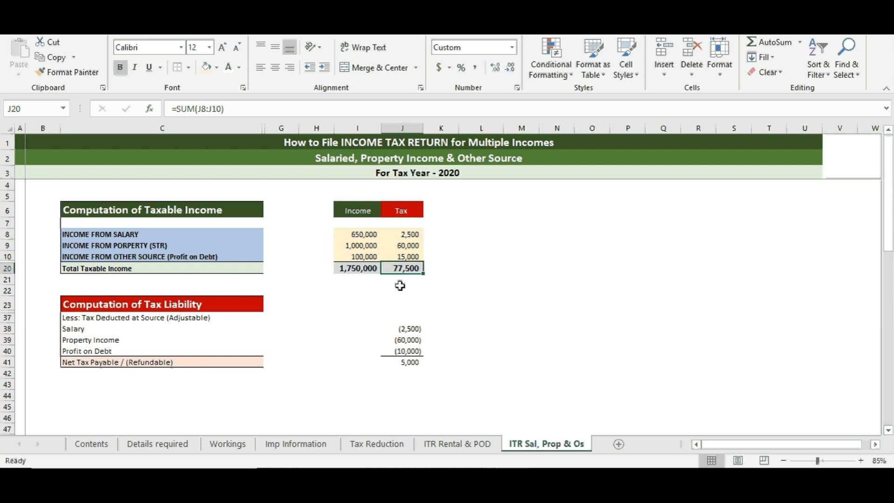
pyautogui.click(370, 238)
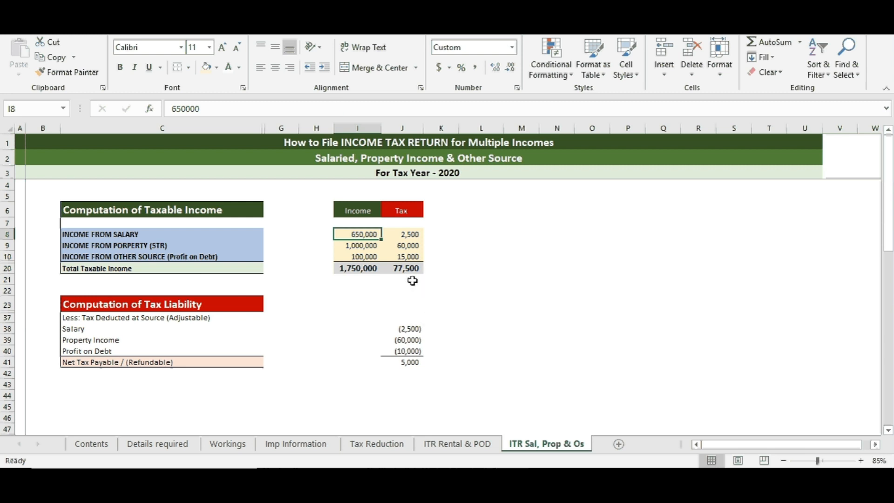
# Check the salary tax deduction in J38 against the salary tax in J8 and fill J38 light gold.
pyautogui.click(192, 331)
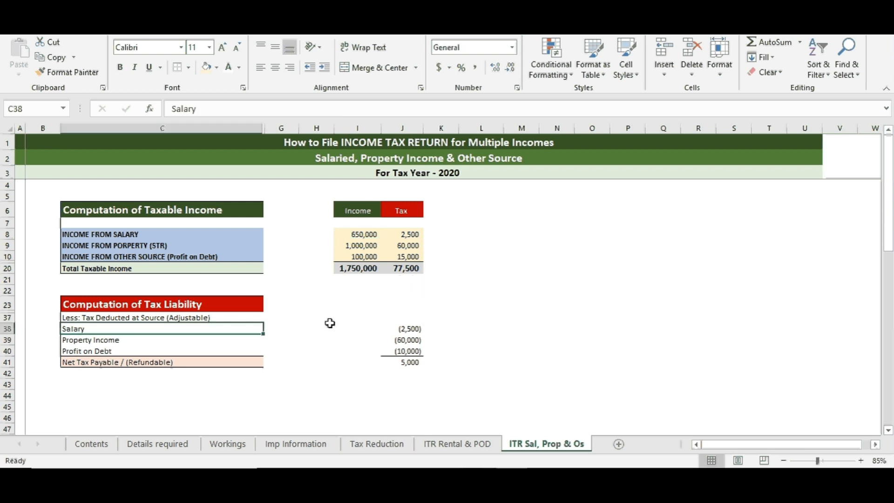
pyautogui.click(389, 330)
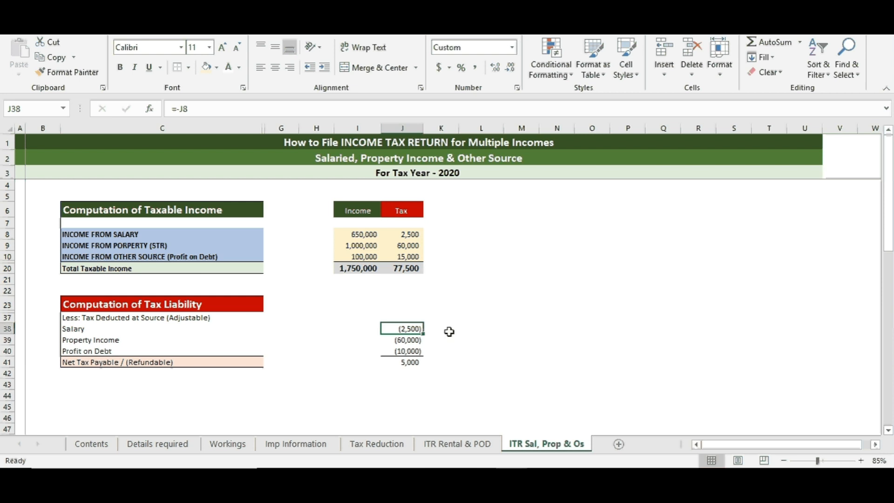
pyautogui.click(417, 236)
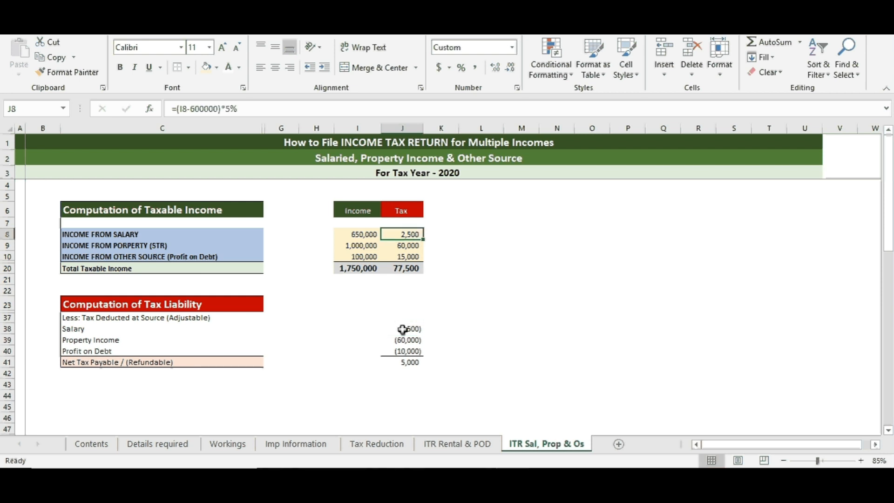
pyautogui.click(402, 329)
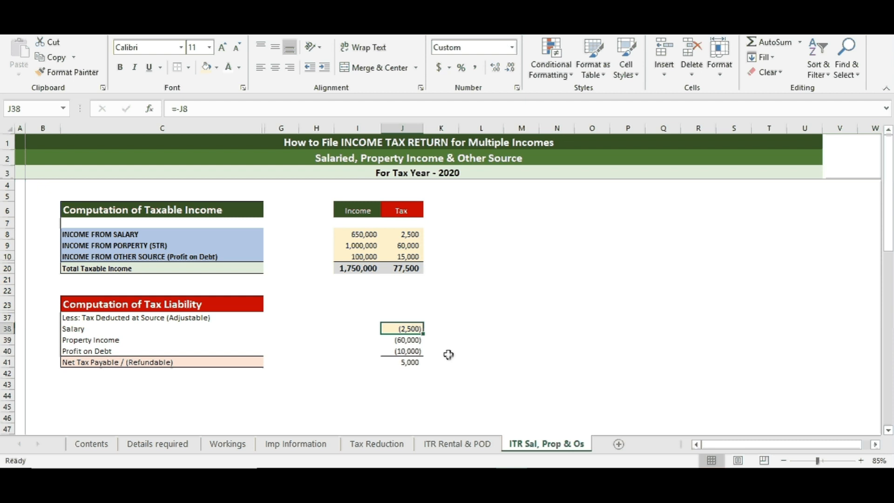
# Review the property income and profit-on-debt deductions in J39 and J40.
pyautogui.click(413, 343)
pyautogui.click(409, 353)
pyautogui.click(413, 342)
pyautogui.click(410, 352)
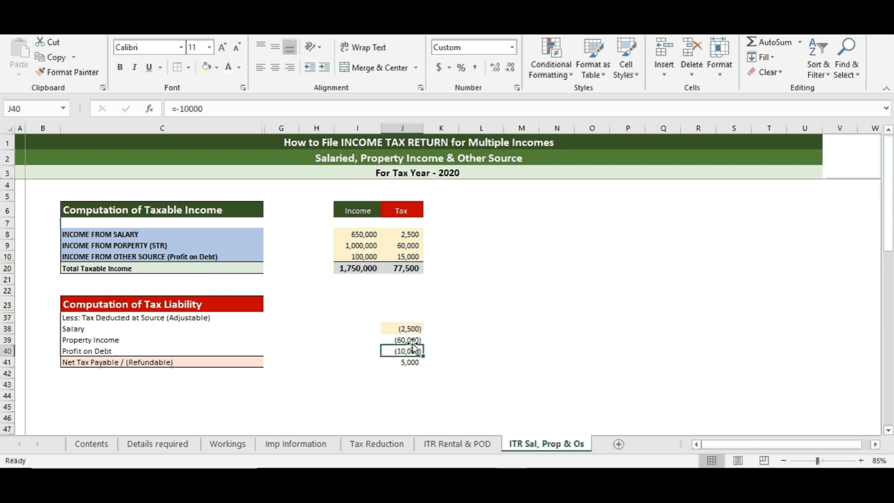
pyautogui.click(405, 339)
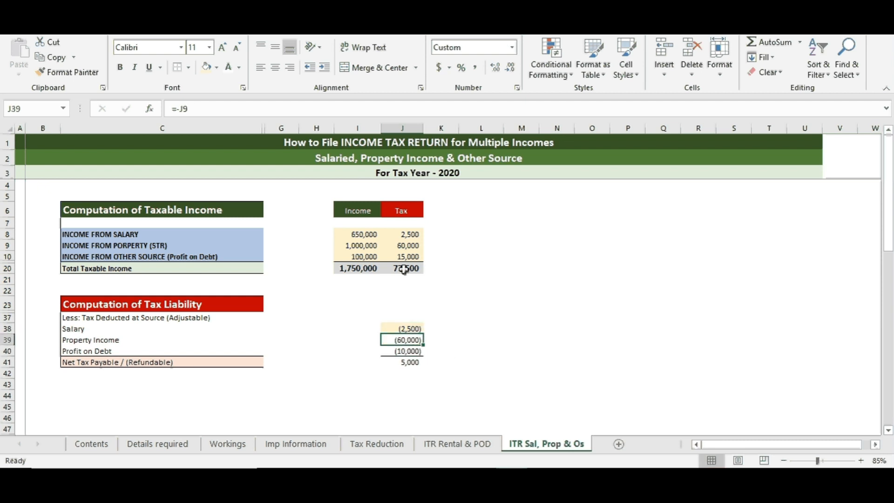
# Check the property income deduction in J39 against the property tax in J9 and fill J39 light gold.
pyautogui.click(408, 246)
pyautogui.click(410, 339)
pyautogui.click(415, 350)
pyautogui.click(415, 340)
pyautogui.click(413, 245)
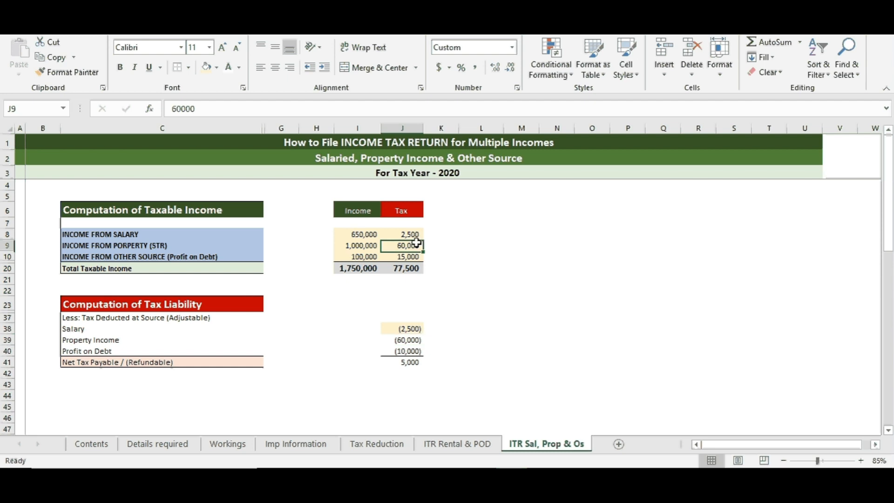
pyautogui.click(415, 341)
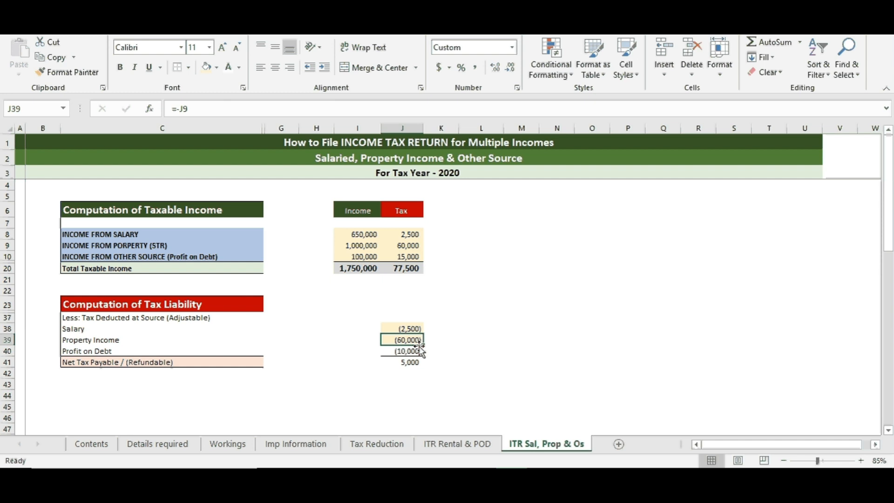
# Set the property income tax deduction in J39 to 0.
pyautogui.write('0')
pyautogui.press('Return')
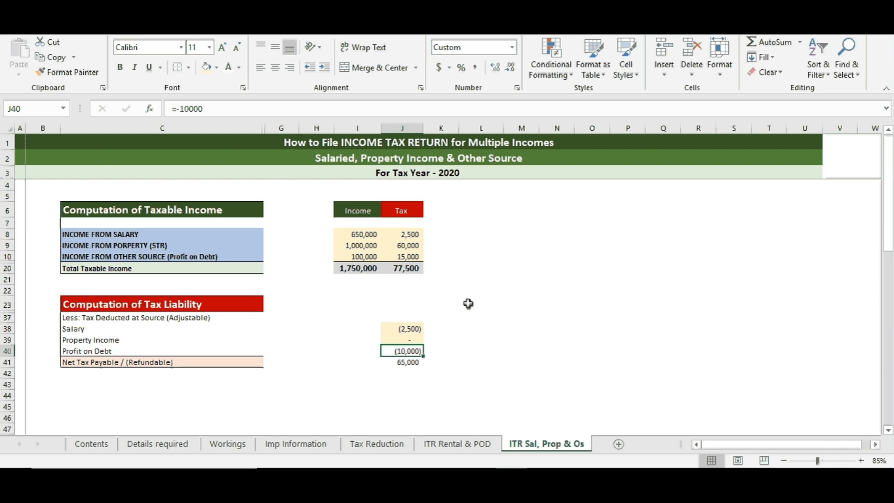
pyautogui.click(416, 337)
# Check the profit-on-debt deduction in J40 against the tax in J10 and fill J40 light gold.
pyautogui.click(403, 351)
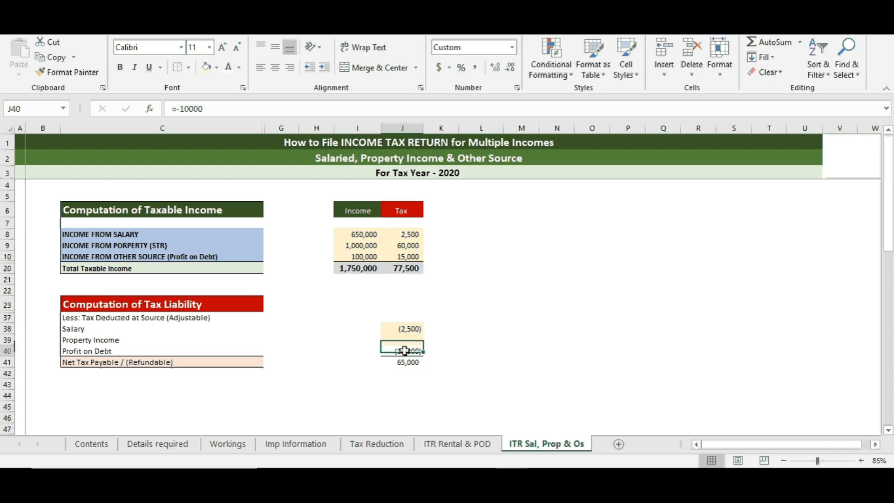
pyautogui.click(405, 363)
pyautogui.click(408, 339)
pyautogui.click(412, 257)
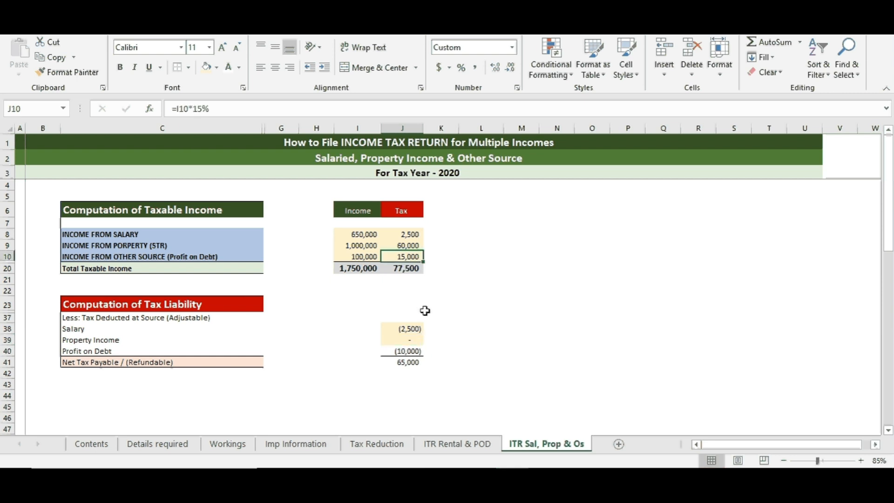
pyautogui.click(404, 350)
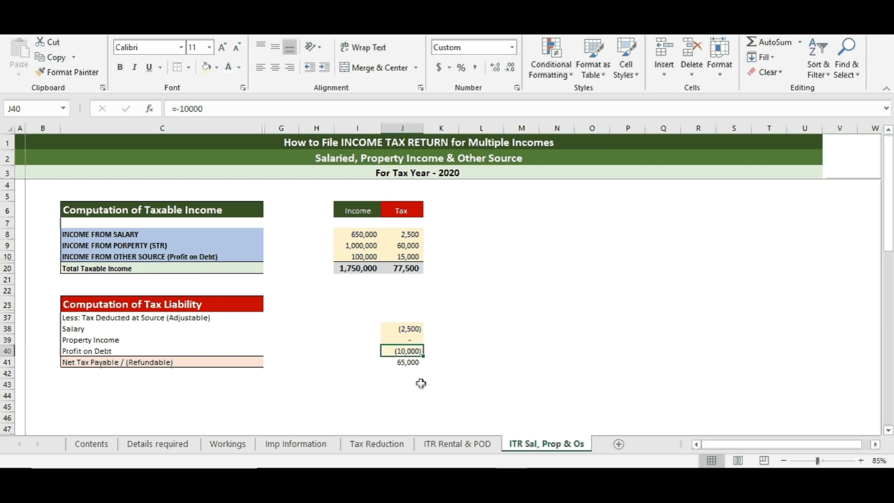
# Review the net tax payable in J41 alongside the profit-on-debt deduction in J40, and save the workbook.
pyautogui.click(411, 358)
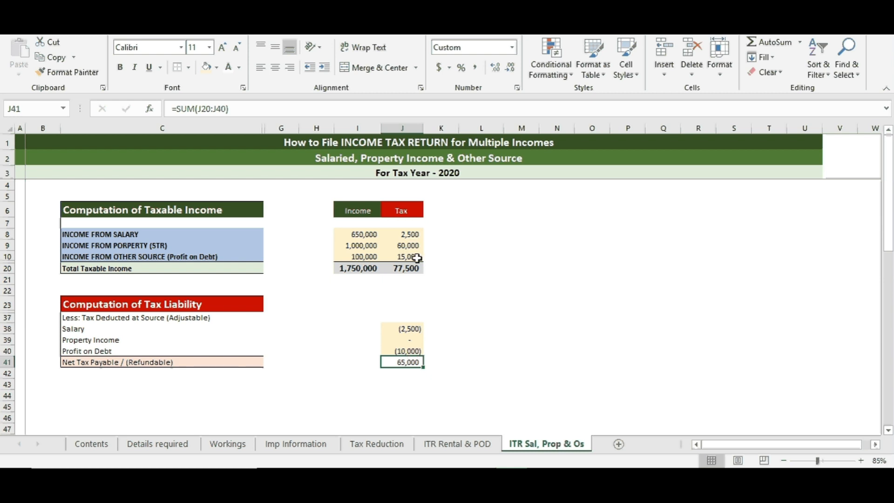
pyautogui.click(407, 375)
pyautogui.click(410, 360)
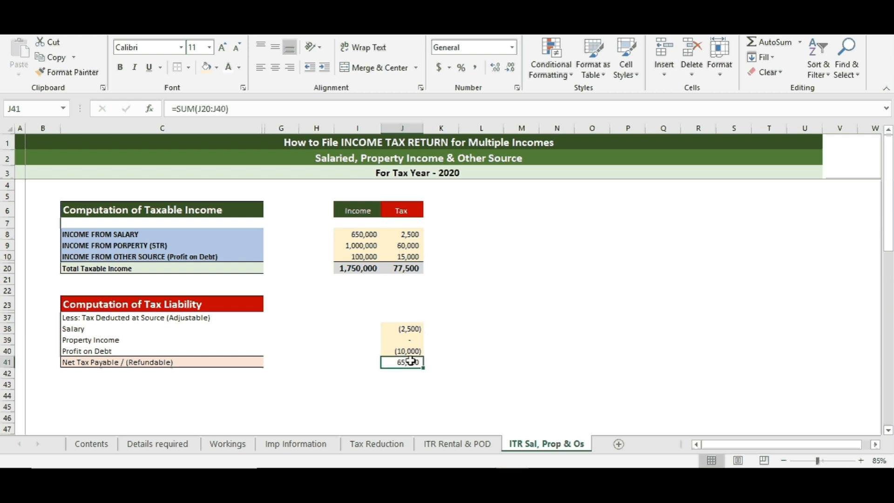
pyautogui.click(410, 350)
pyautogui.hotkey('ctrl', 's')
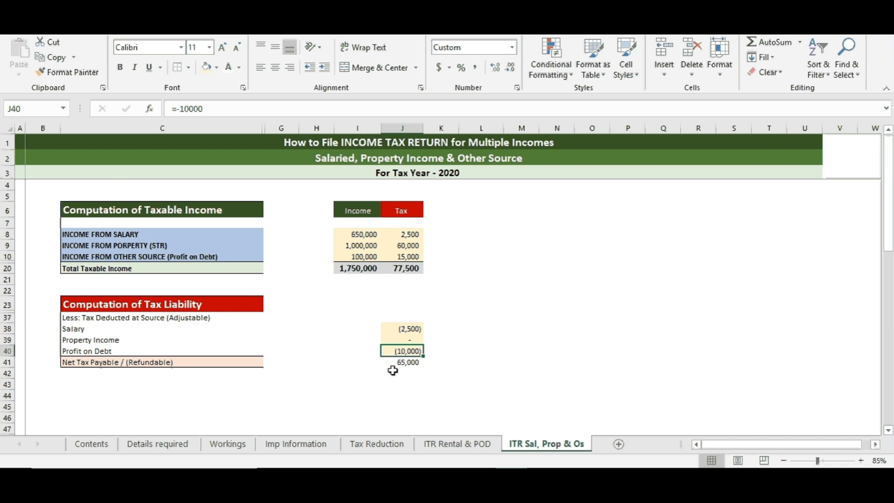
pyautogui.click(401, 363)
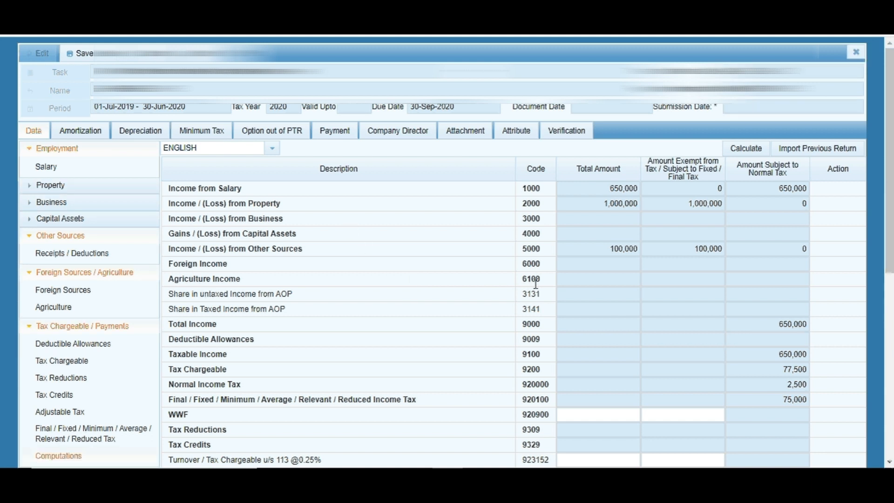
# Switch to the FBR Iris portal and close the open tax year 2020 return, discarding unsaved data.
pyautogui.click(856, 51)
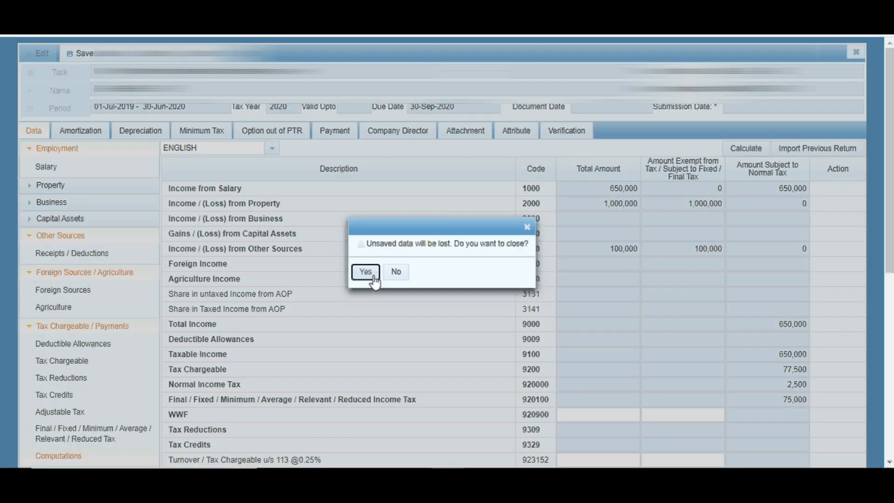
pyautogui.click(527, 226)
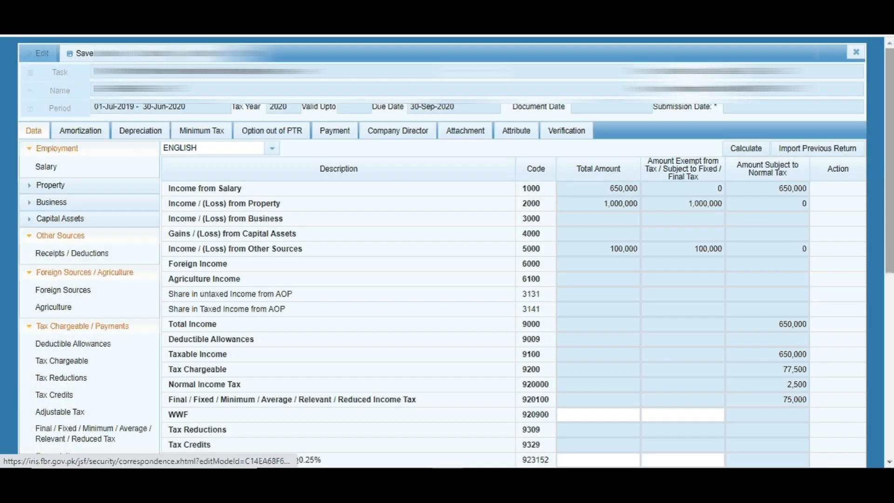
pyautogui.click(856, 51)
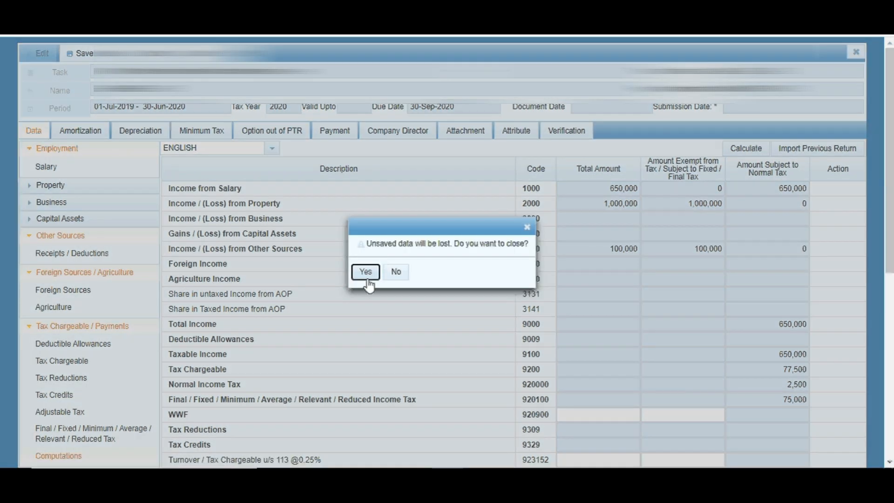
pyautogui.click(367, 279)
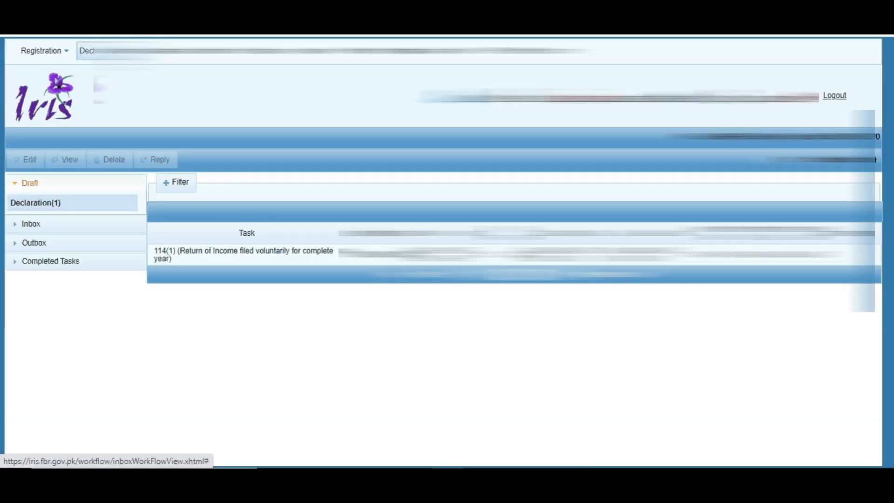
# Start a blank Normal Return (Ind/AOP/COY), view its period selection and close the form.
pyautogui.click(105, 51)
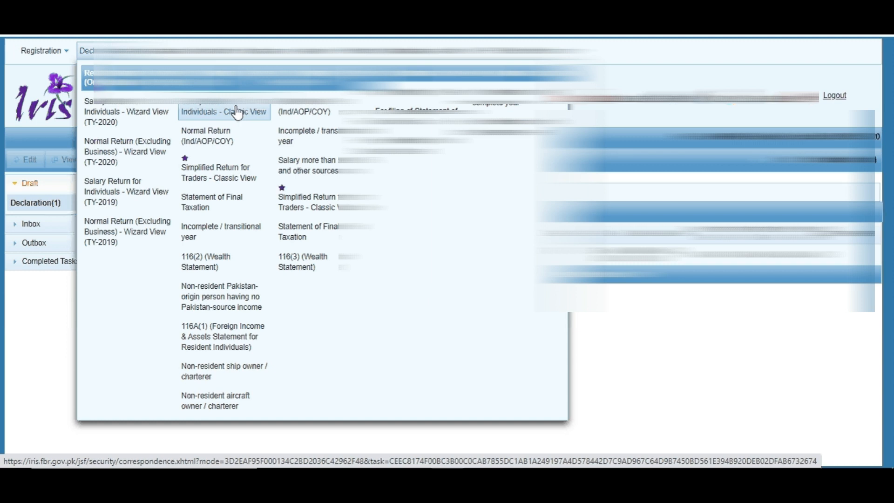
pyautogui.click(231, 145)
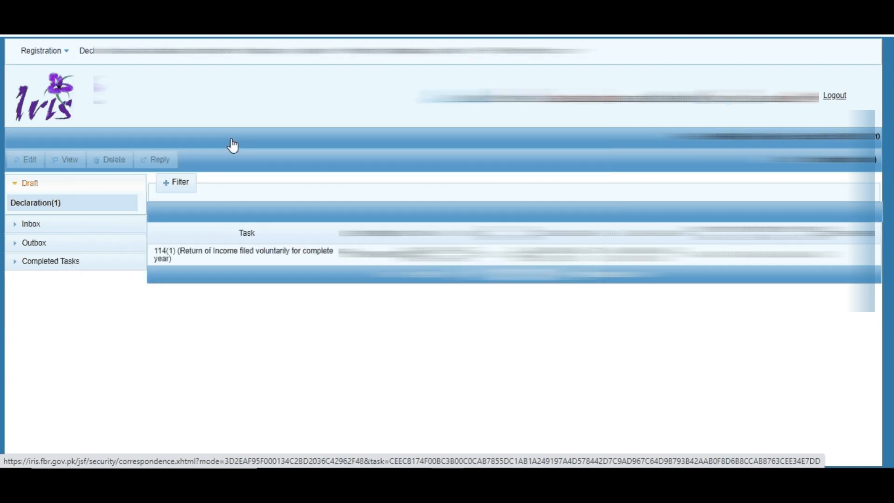
pyautogui.click(74, 113)
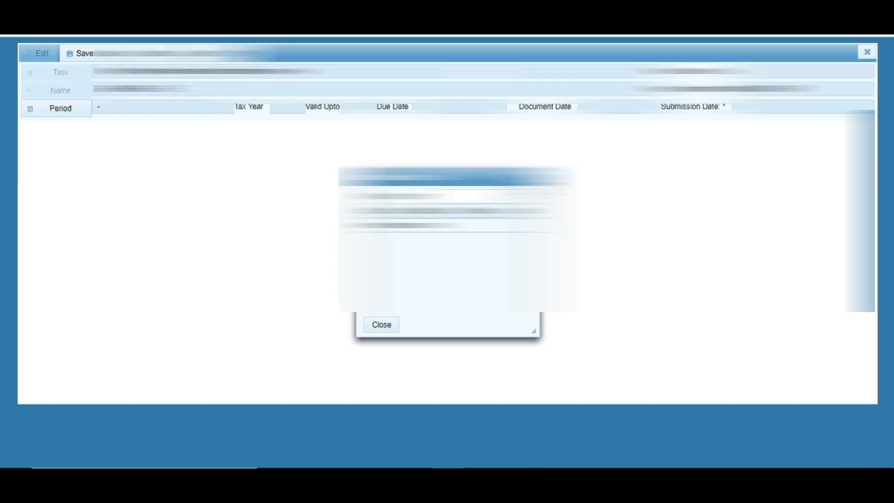
pyautogui.click(530, 177)
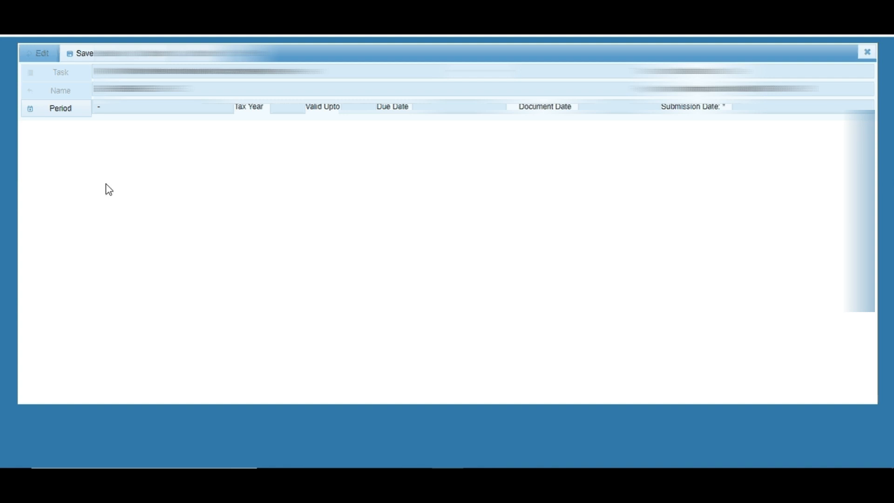
pyautogui.click(867, 52)
pyautogui.click(361, 272)
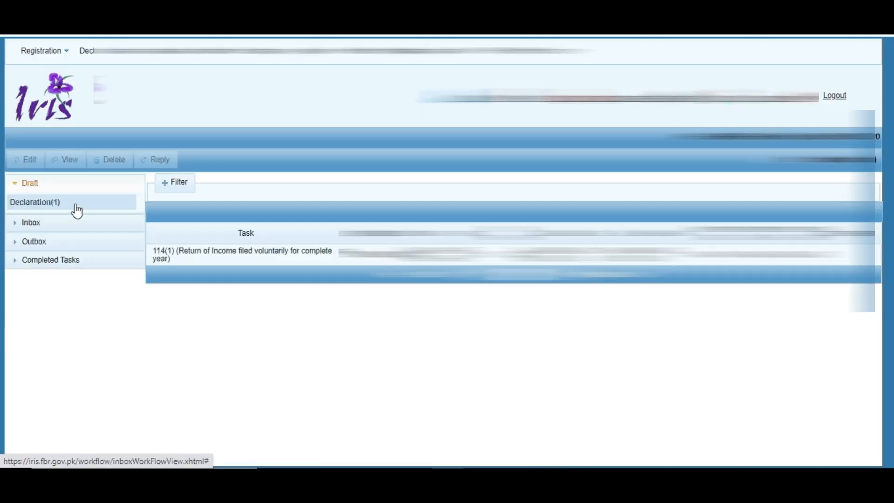
# Open the draft 114(1) return for editing and collapse every expanded section below Employment, down to 116 - Wealth Statement.
pyautogui.click(161, 254)
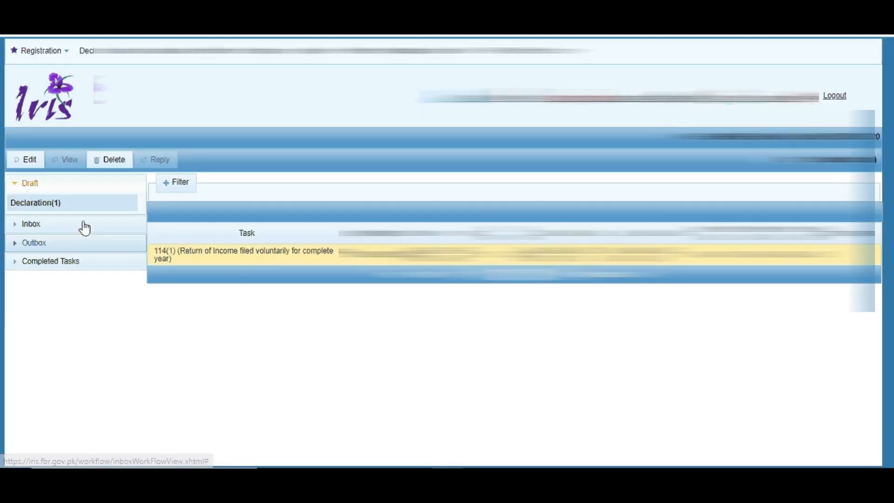
pyautogui.click(27, 159)
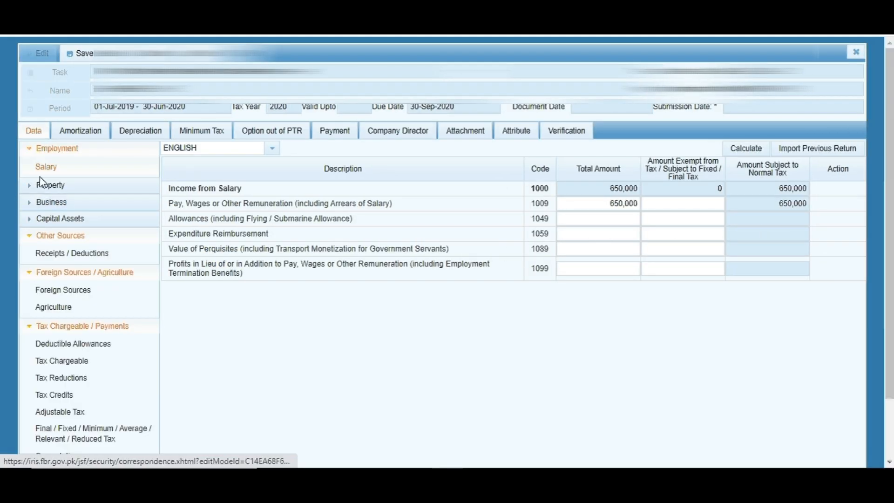
pyautogui.click(30, 221)
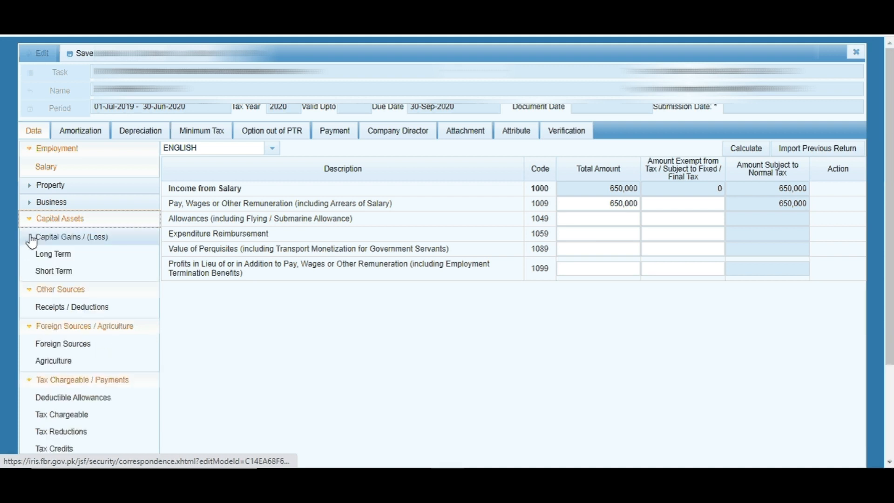
pyautogui.click(30, 218)
pyautogui.click(31, 235)
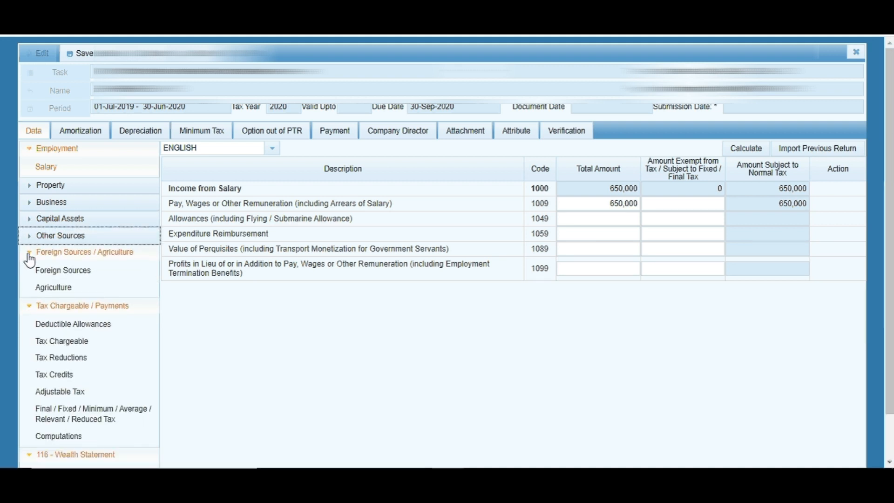
pyautogui.click(29, 253)
pyautogui.click(29, 268)
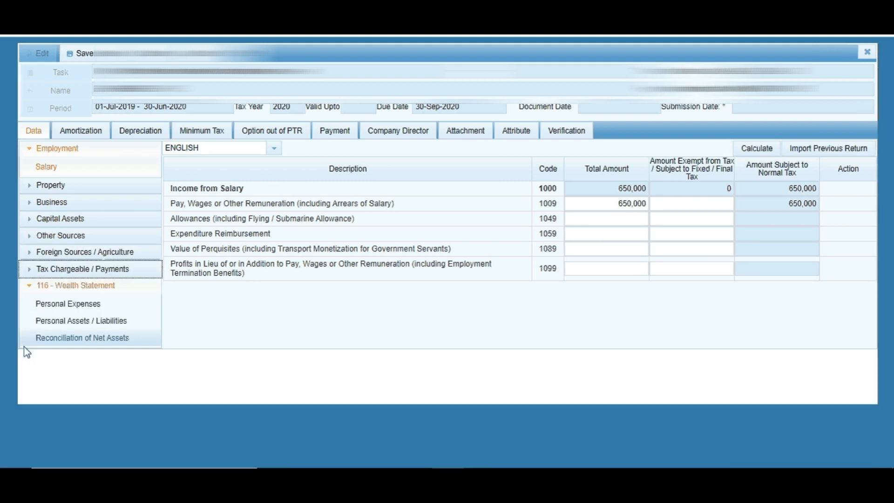
pyautogui.click(31, 286)
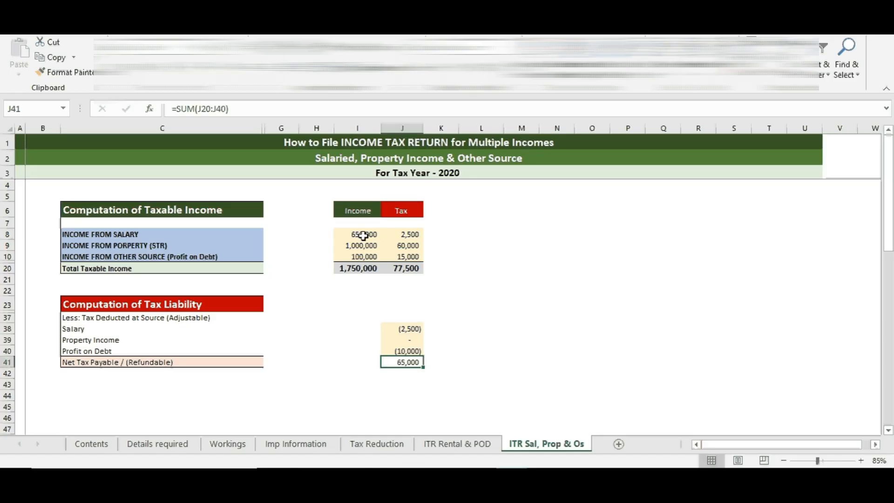
# Check the salary income in I8 against Pay, Wages or Other Remuneration (code 1009) and recalculate the return.
pyautogui.click(361, 234)
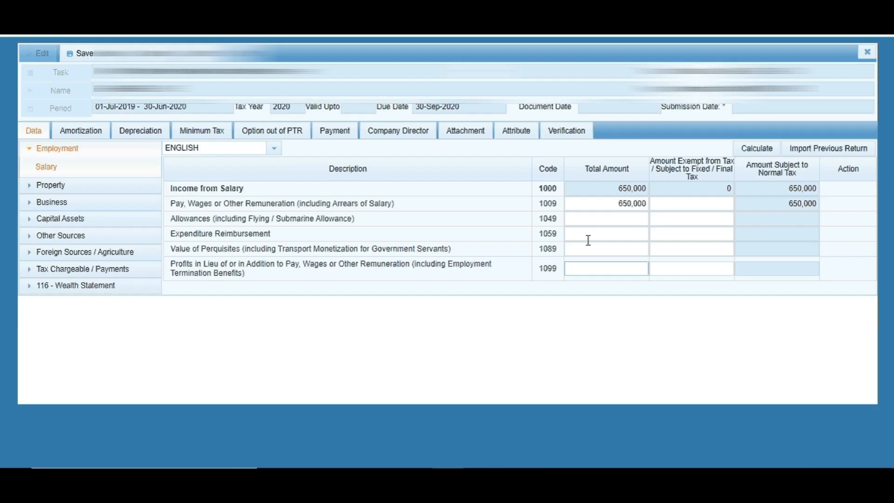
pyautogui.click(607, 203)
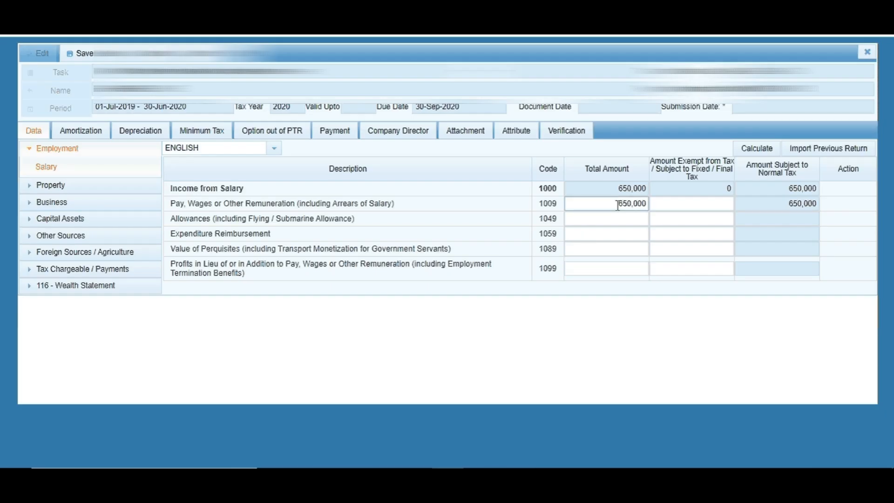
pyautogui.click(758, 154)
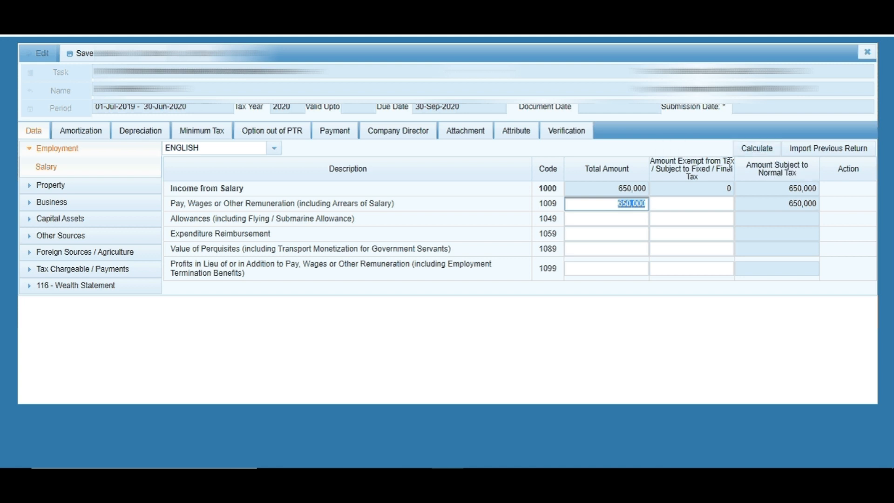
# View the language options of the return form, keeping English.
pyautogui.click(243, 148)
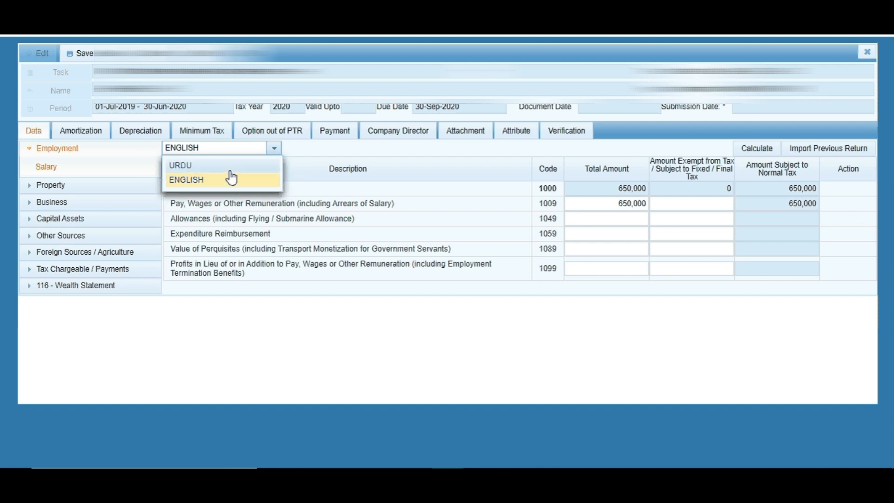
pyautogui.click(386, 154)
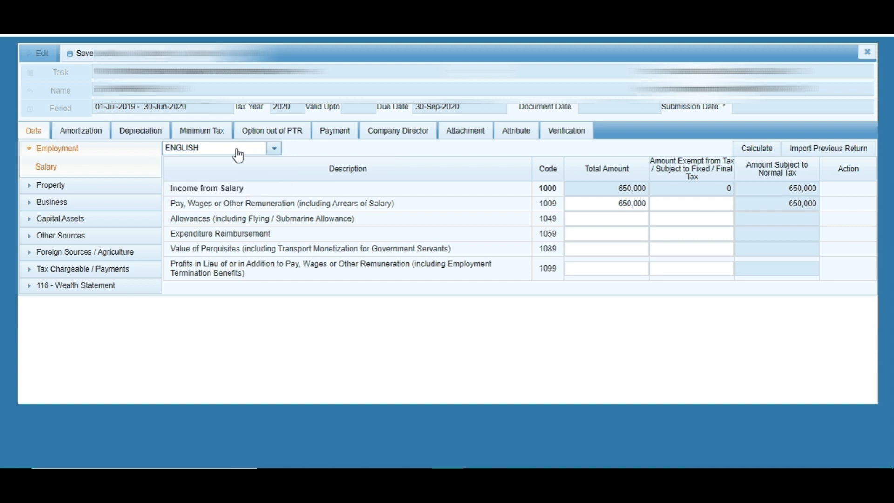
pyautogui.click(227, 150)
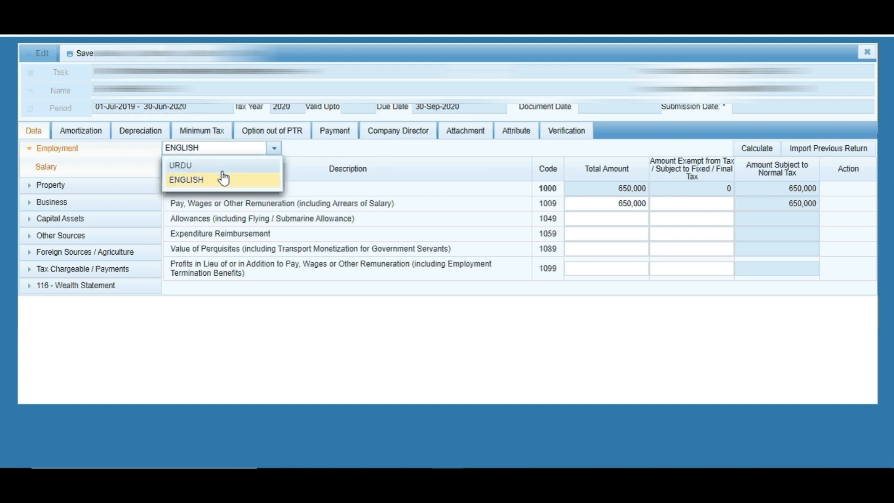
pyautogui.click(314, 152)
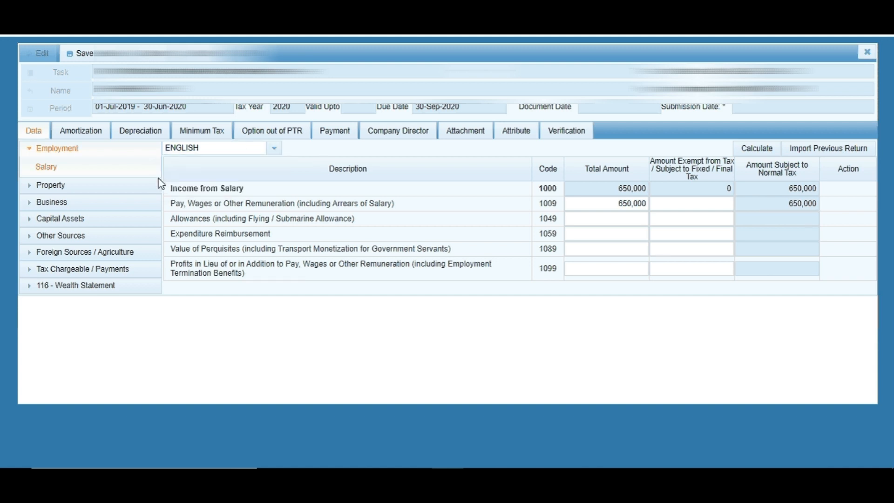
# Open the Property Receipts / Deductions page and check Rent Received or Receivable (code 2001) against the property income in I9.
pyautogui.click(54, 190)
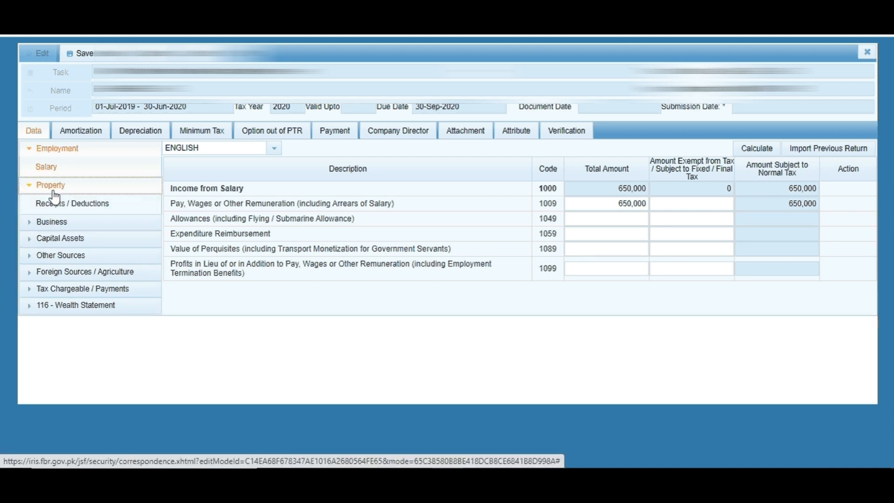
pyautogui.click(54, 207)
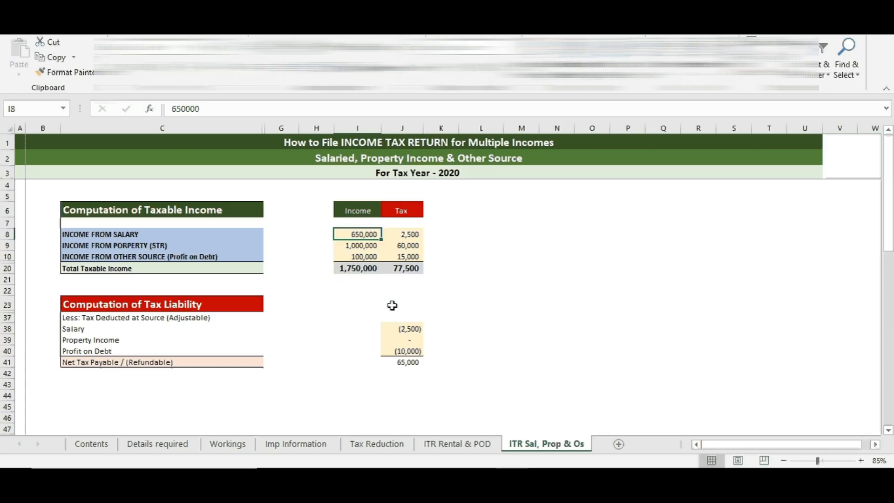
pyautogui.click(359, 257)
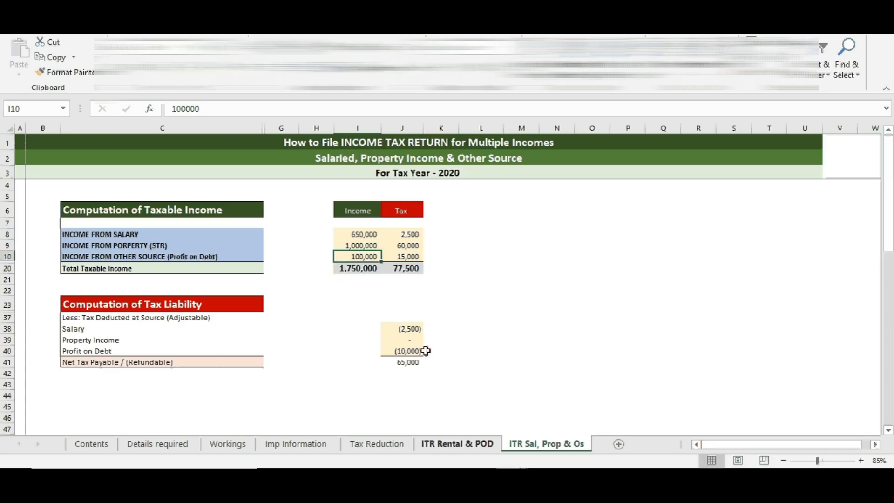
pyautogui.click(361, 246)
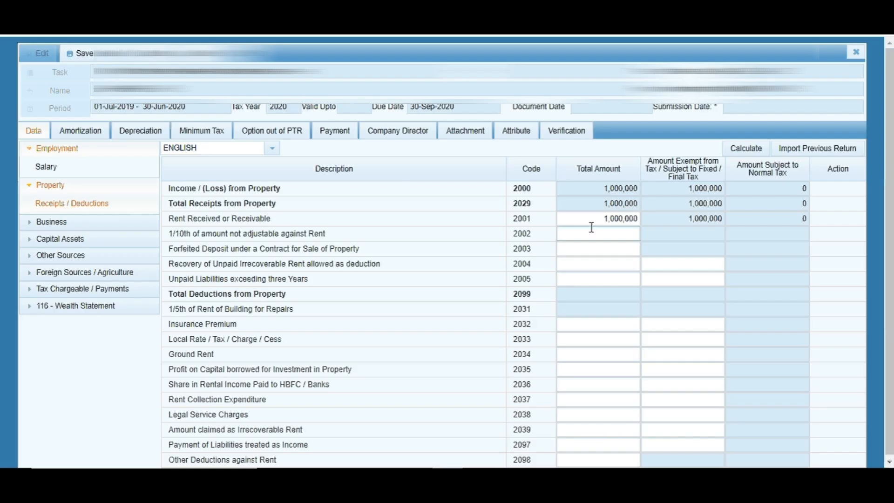
pyautogui.click(591, 223)
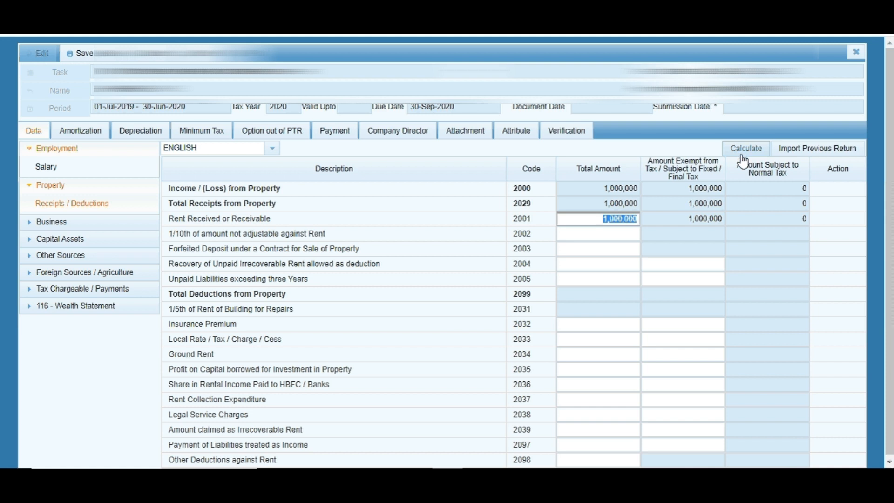
# Open the Other Sources Receipts / Deductions page and check Profit on Debt (code 5003) against the other-source income in I10.
pyautogui.click(54, 187)
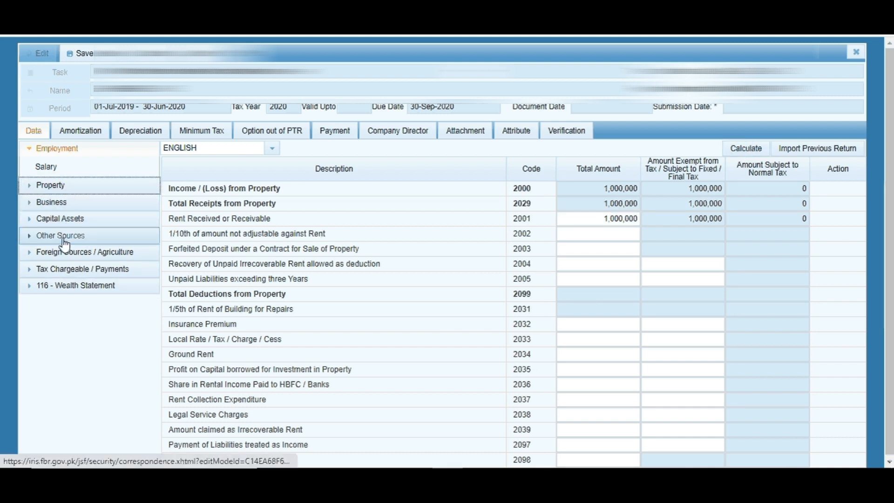
pyautogui.click(63, 236)
pyautogui.click(65, 255)
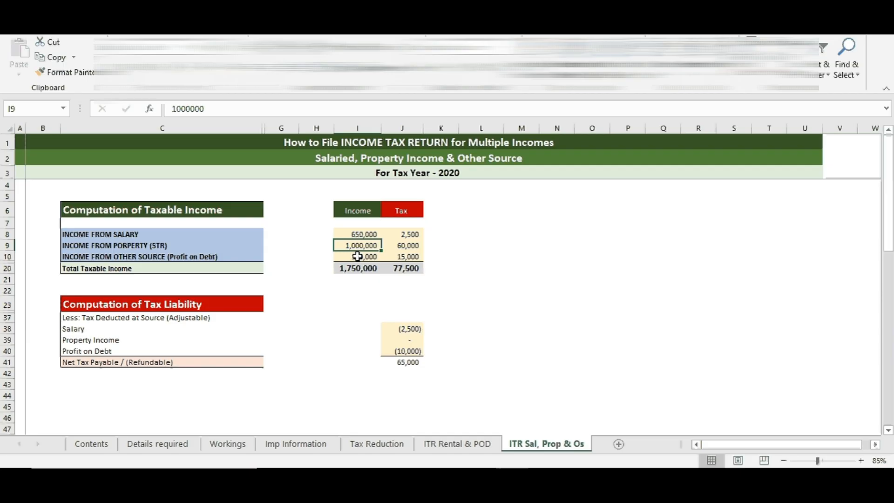
pyautogui.click(357, 256)
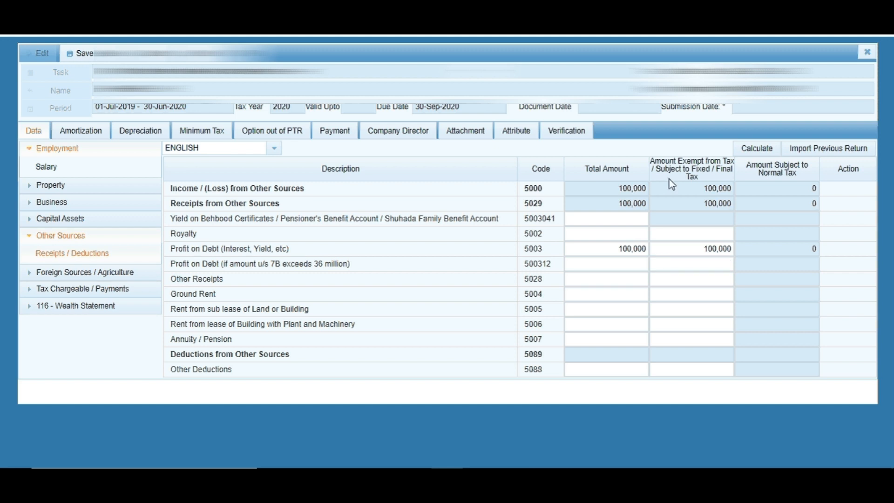
pyautogui.click(700, 251)
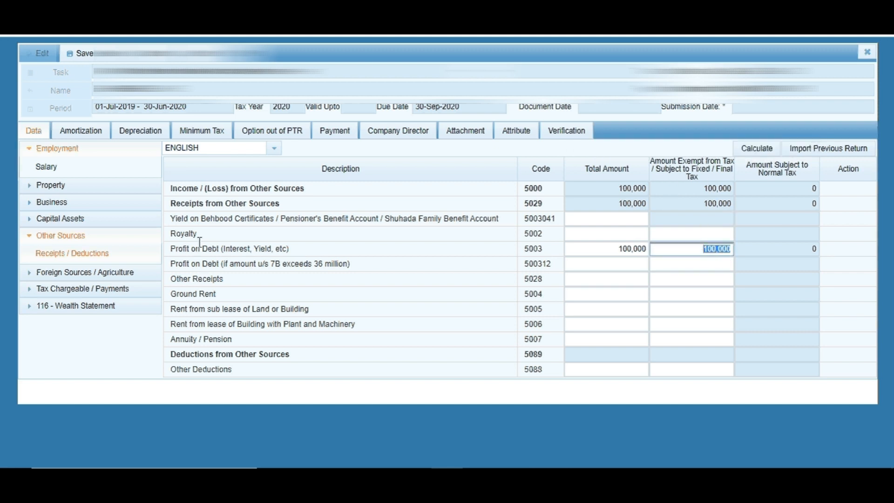
# Collapse the Other Sources section and reopen the Property Receipts / Deductions page to review the rent amounts under code 2001.
pyautogui.click(94, 222)
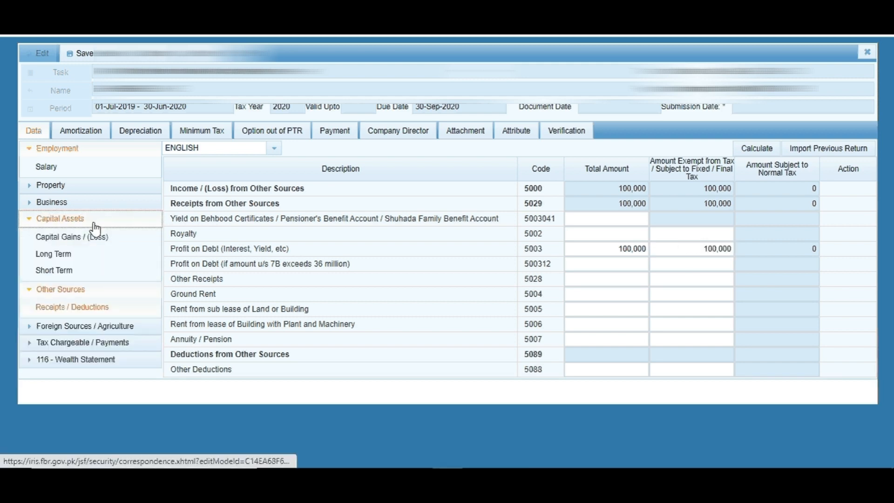
pyautogui.click(93, 223)
pyautogui.click(57, 237)
pyautogui.click(64, 191)
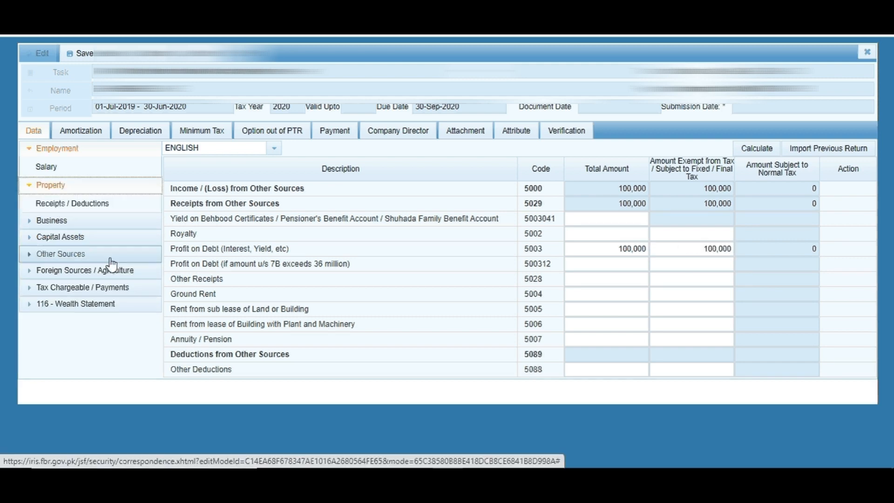
pyautogui.click(84, 204)
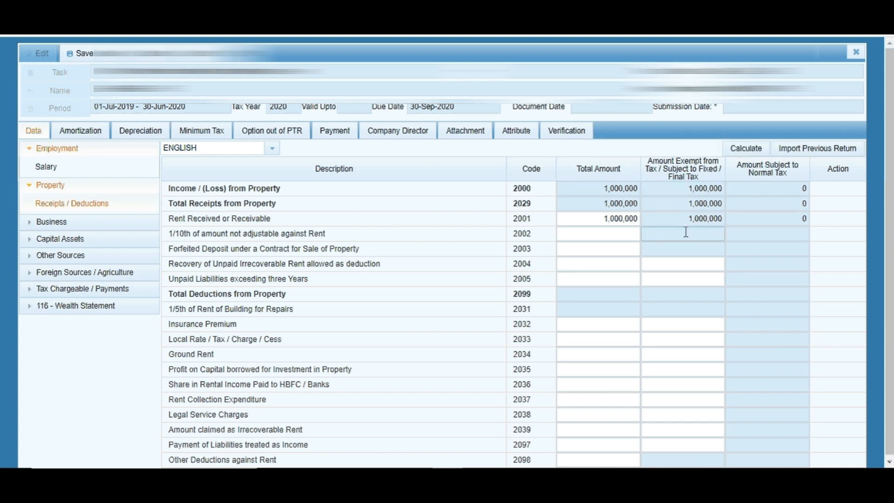
# Return to the Other Sources Receipts / Deductions page and examine the total and exempt amounts of Profit on Debt (code 5003).
pyautogui.click(104, 256)
pyautogui.click(124, 271)
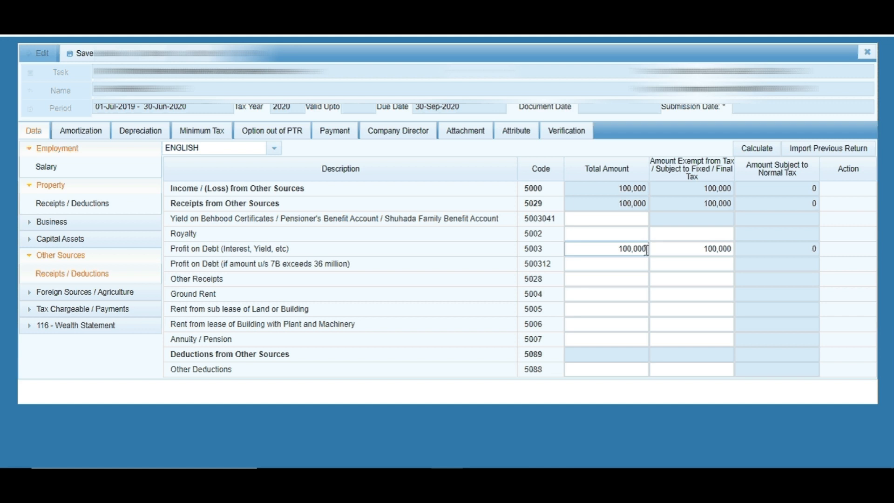
pyautogui.moveTo(607, 249); pyautogui.dragTo(646, 249)
pyautogui.click(679, 248)
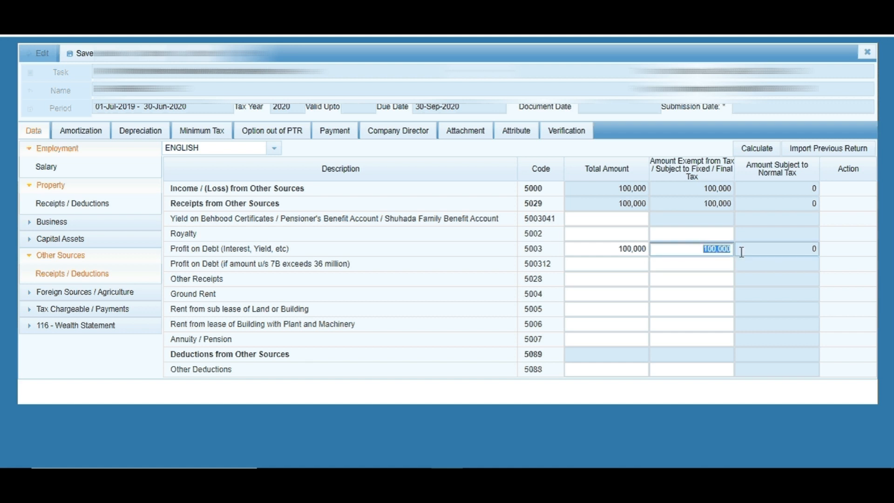
pyautogui.click(692, 248)
pyautogui.moveTo(692, 249); pyautogui.dragTo(737, 249)
pyautogui.click(697, 253)
pyautogui.click(688, 261)
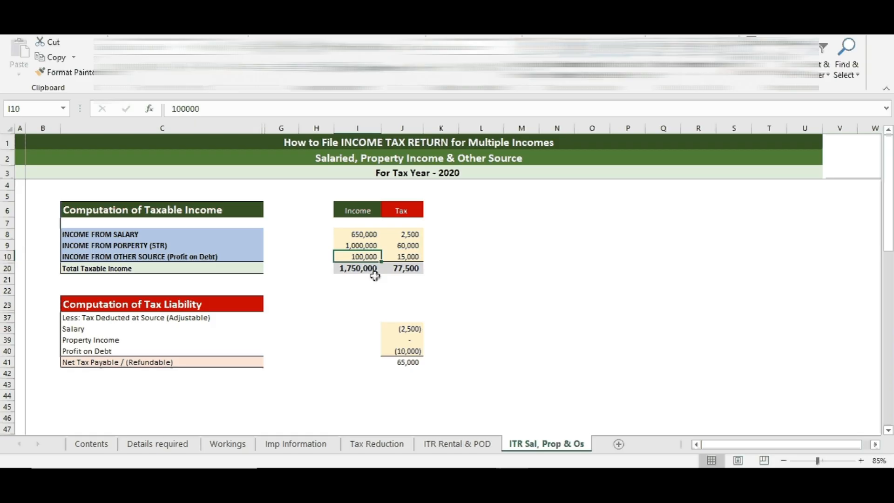
# Compare the total taxable income in I20 with the amounts on the return's Other Sources, Property and Salary pages.
pyautogui.click(364, 272)
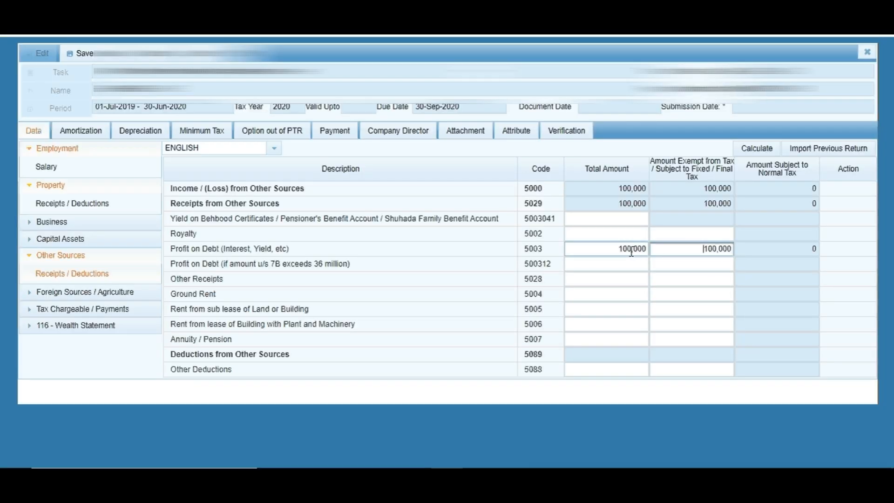
pyautogui.click(69, 204)
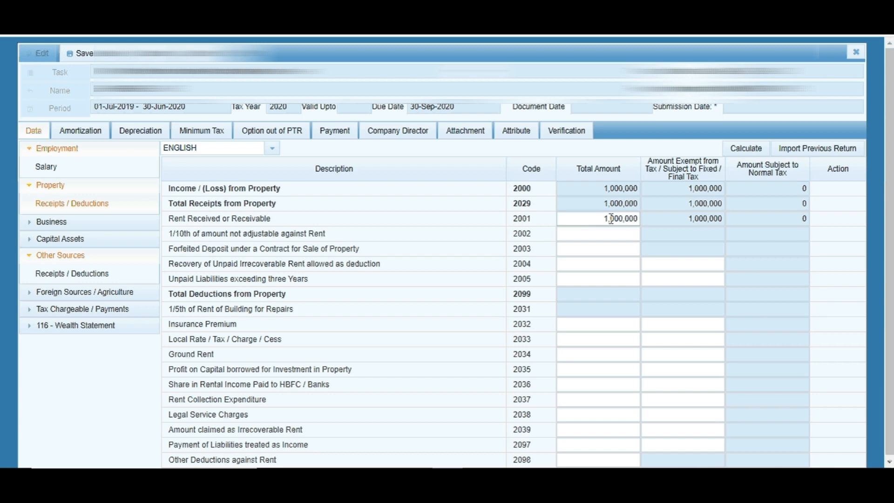
pyautogui.click(48, 167)
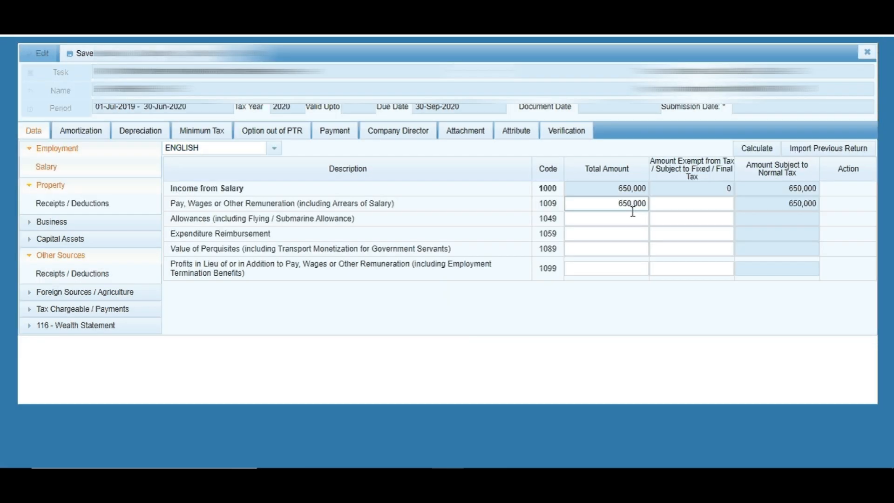
# Open the Computations page under Tax Chargeable / Payments and recalculate the return.
pyautogui.click(54, 309)
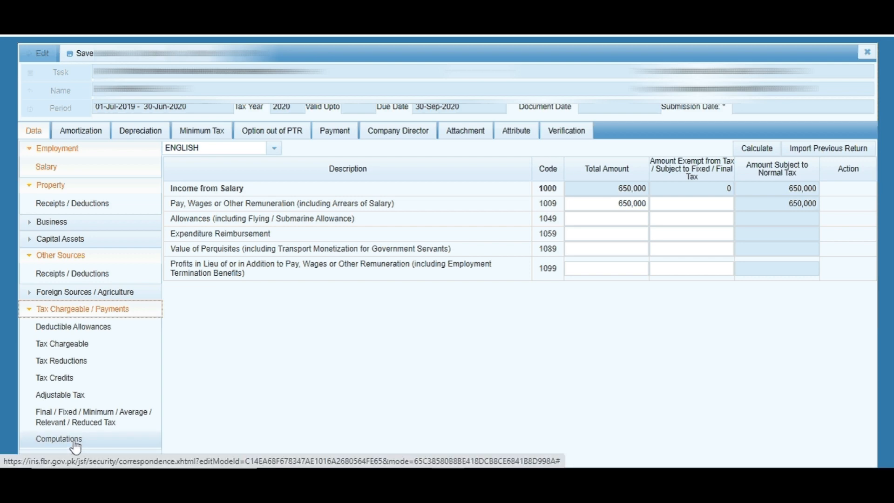
pyautogui.click(77, 446)
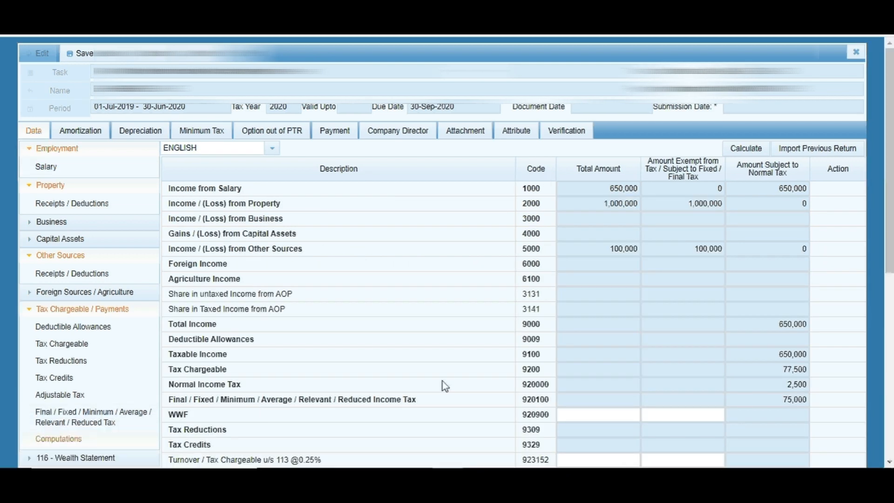
pyautogui.click(744, 150)
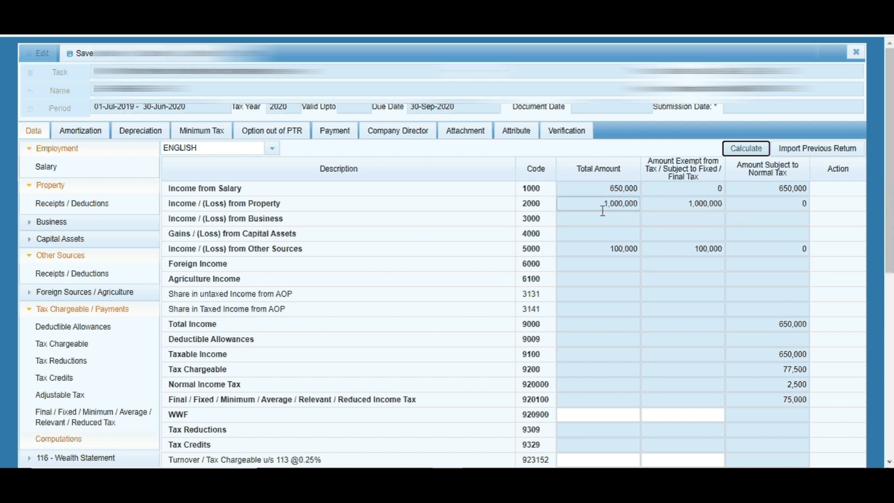
# Check the exempt property income (code 2000) and the total and exempt other-source income (code 5000) in the computations.
pyautogui.click(697, 204)
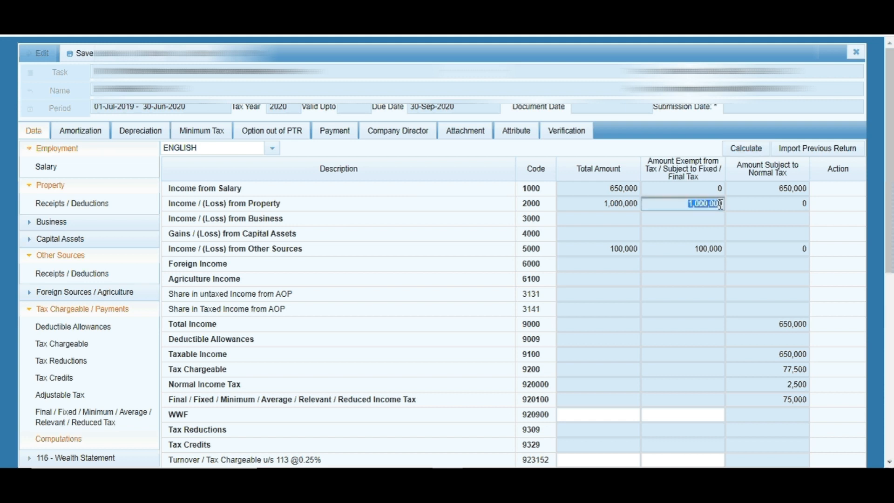
pyautogui.click(620, 250)
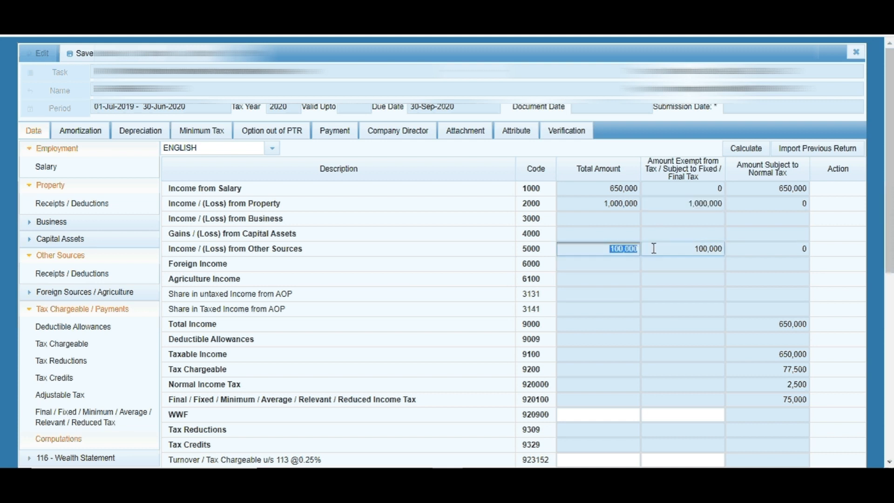
pyautogui.click(683, 249)
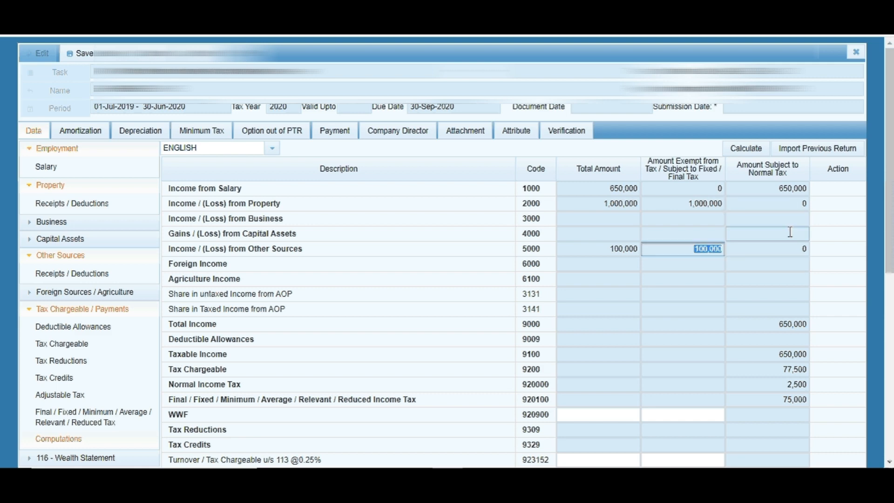
# Check Total Income (code 9000) and Taxable Income (code 9100) in the return against the total taxable income in I20.
pyautogui.scroll(-2, 782, 254)
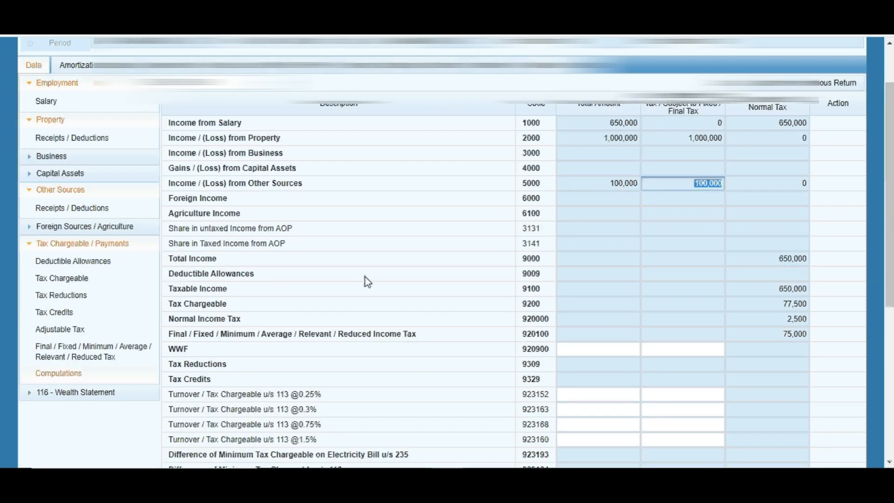
pyautogui.click(771, 257)
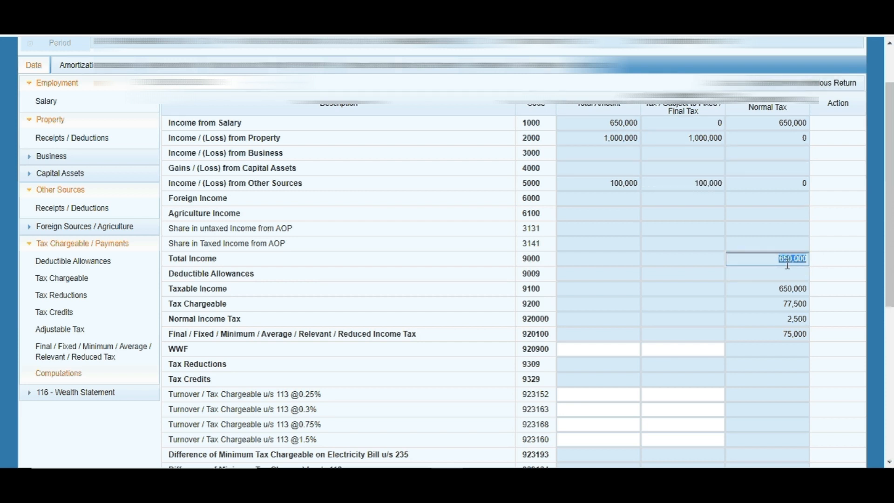
pyautogui.scroll(-2, 798, 251)
pyautogui.click(787, 225)
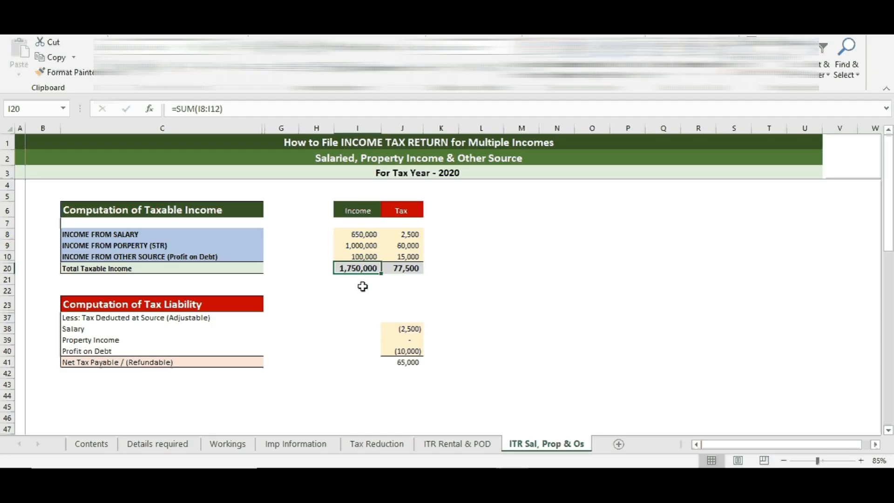
pyautogui.click(362, 286)
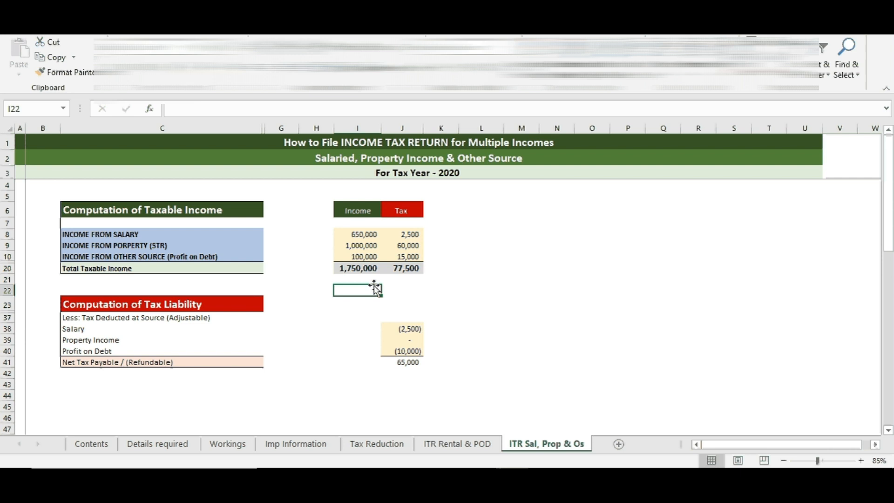
pyautogui.click(480, 482)
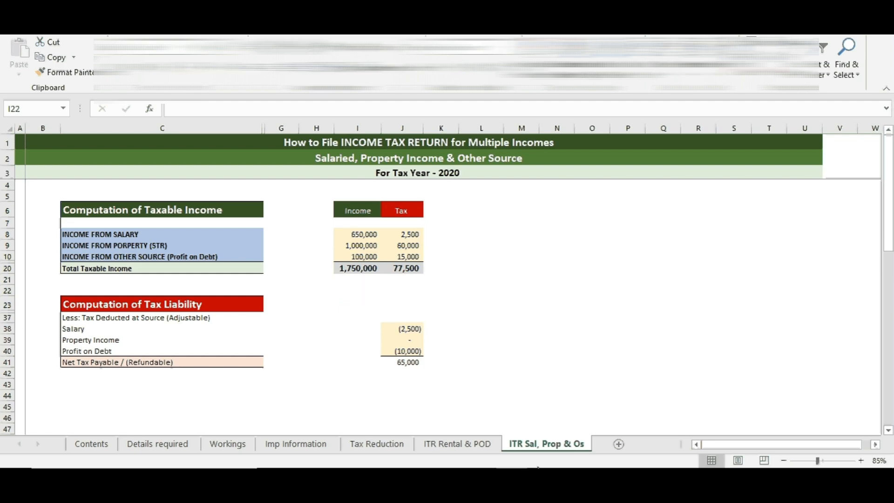
pyautogui.scroll(3, 559, 301)
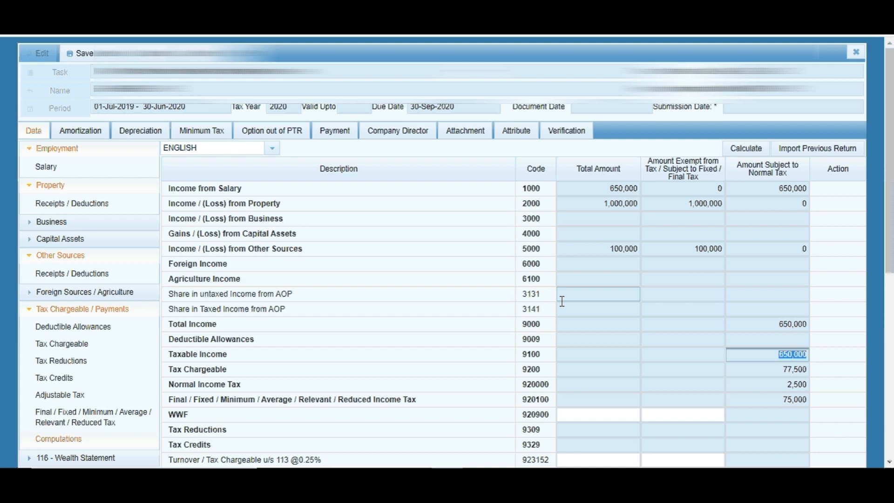
# Examine Tax Chargeable (code 9200) and Normal Income Tax (code 920000) in the computations.
pyautogui.scroll(-2, 535, 308)
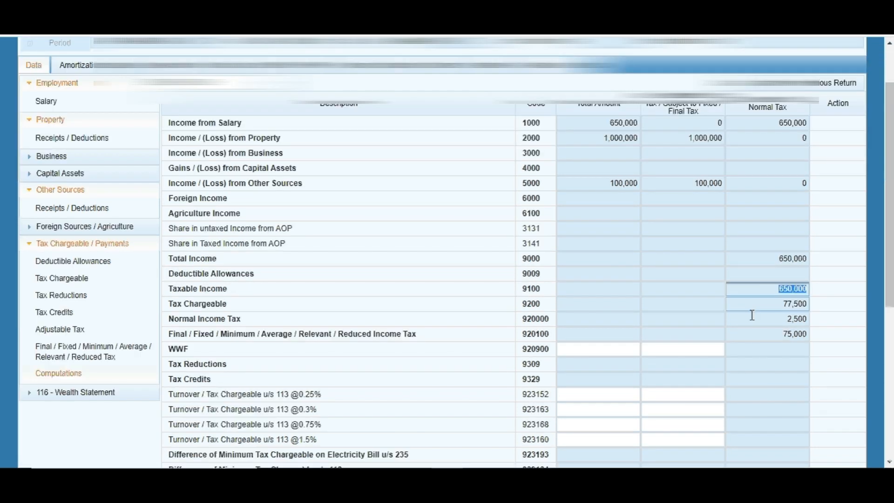
pyautogui.moveTo(782, 308); pyautogui.dragTo(796, 303)
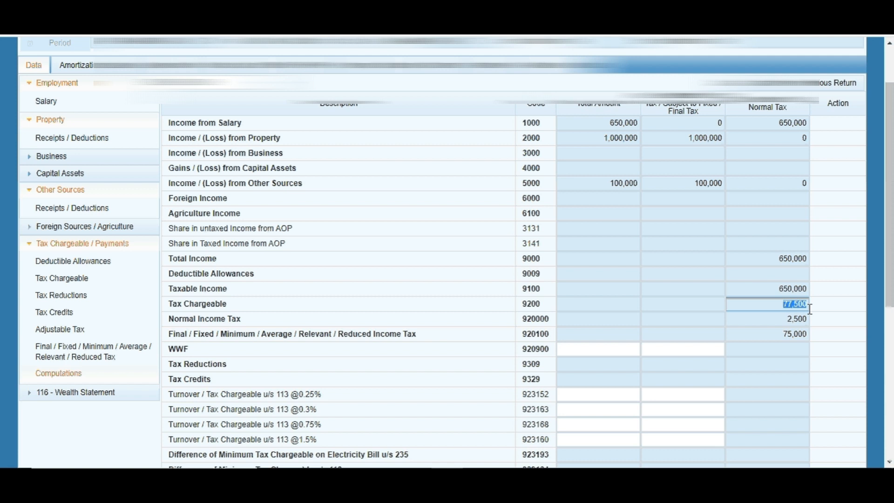
pyautogui.click(784, 308)
pyautogui.moveTo(784, 307); pyautogui.dragTo(810, 307)
pyautogui.doubleClick(798, 306)
pyautogui.click(807, 306)
pyautogui.doubleClick(808, 306)
pyautogui.scroll(-3, 791, 303)
pyautogui.doubleClick(797, 254)
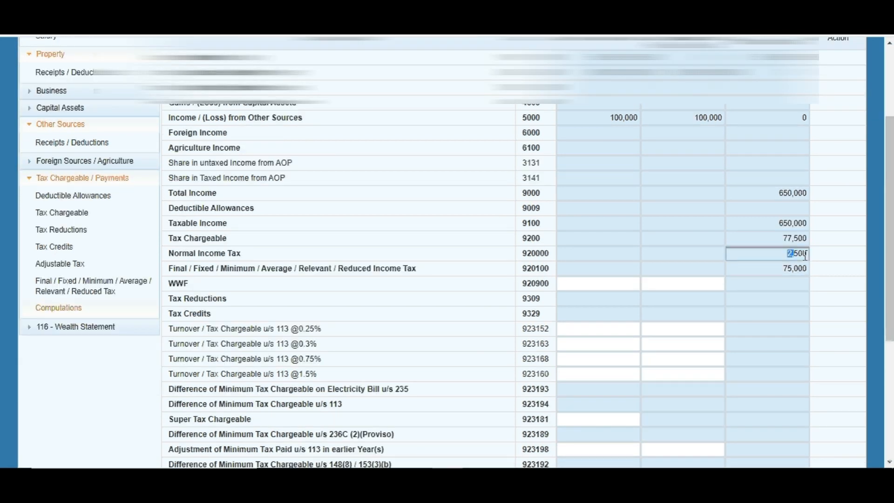
# Check the Final / Fixed tax (code 920100) and Tax Chargeable (code 9200), comparing the latter with the total tax in J20.
pyautogui.scroll(3, 821, 260)
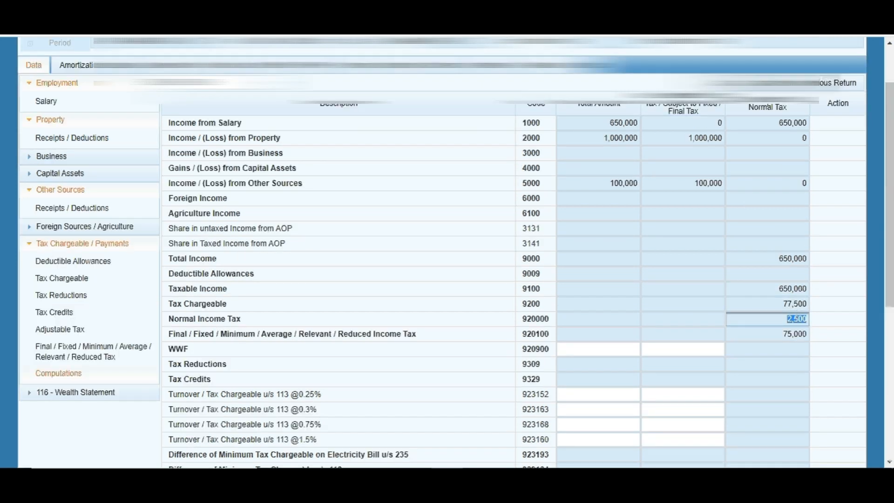
pyautogui.scroll(-3, 789, 279)
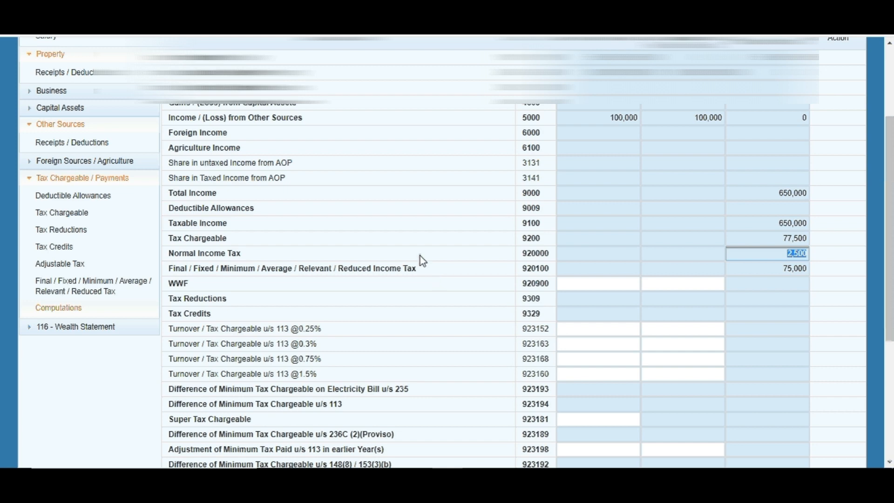
pyautogui.click(769, 274)
pyautogui.doubleClick(795, 268)
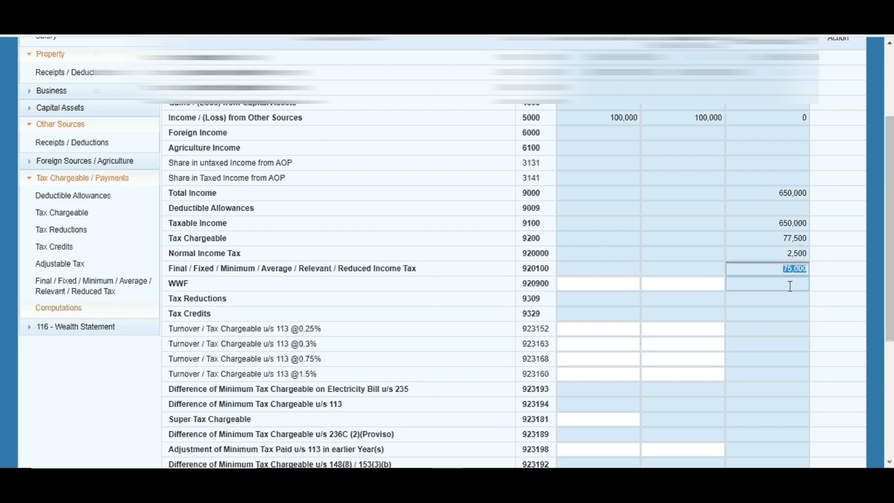
pyautogui.scroll(2, 793, 274)
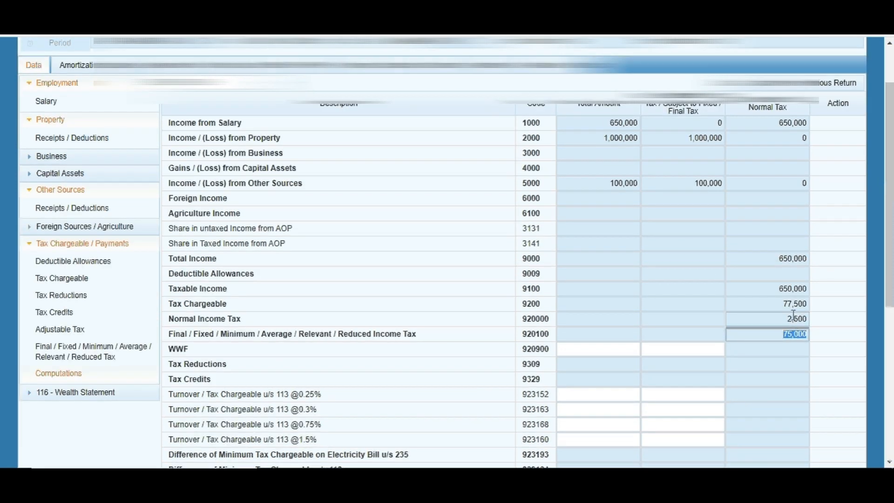
pyautogui.doubleClick(804, 305)
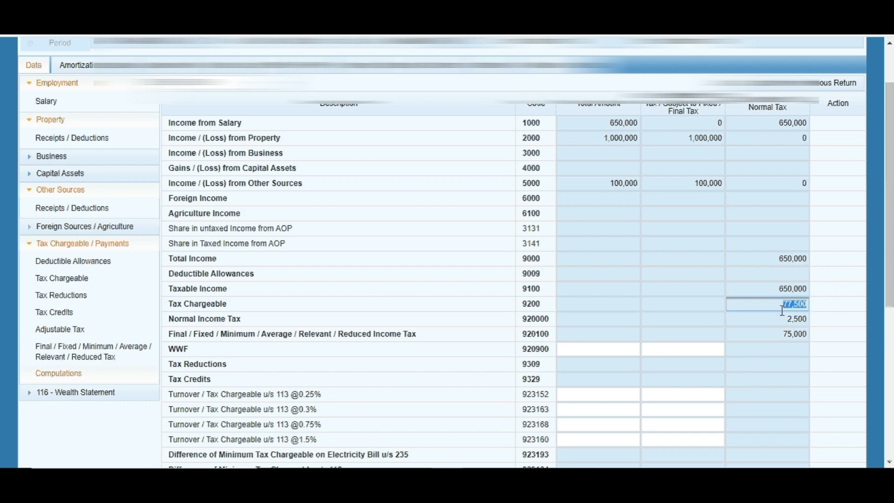
pyautogui.scroll(-2, 794, 279)
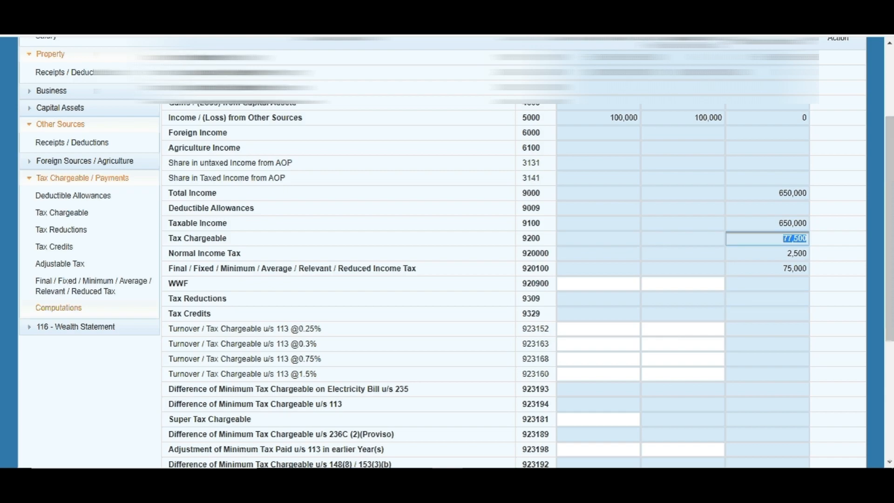
pyautogui.click(512, 478)
pyautogui.click(413, 270)
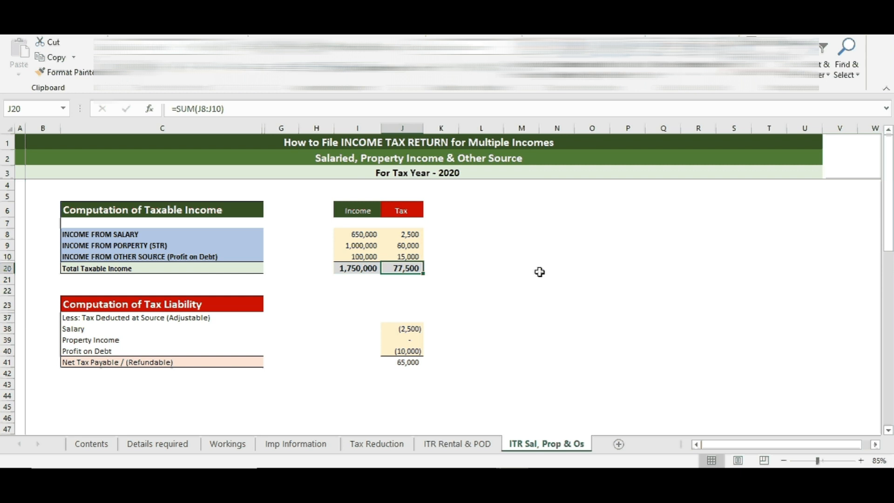
# Review the income and tax figures in I8:J20, the adjustable property tax in J39 and the net tax payable in J41.
pyautogui.click(367, 279)
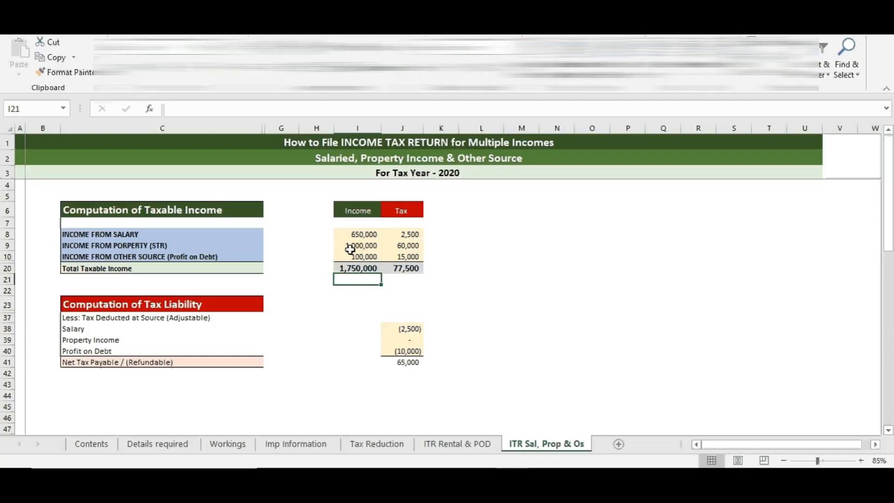
pyautogui.moveTo(358, 233); pyautogui.dragTo(402, 279)
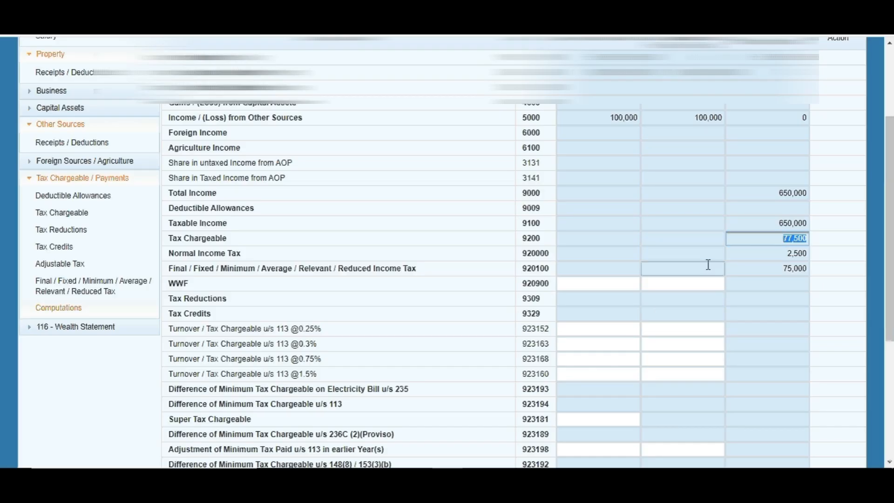
pyautogui.scroll(-3, 704, 264)
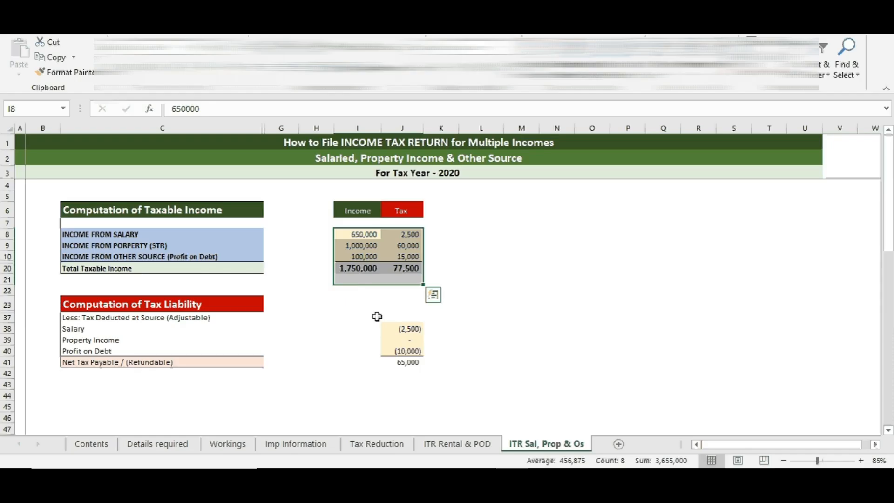
pyautogui.click(405, 361)
pyautogui.click(403, 340)
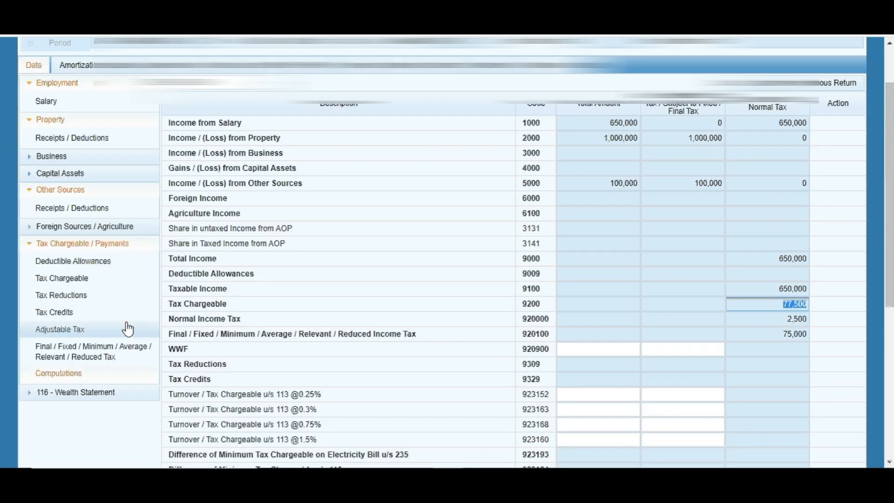
# Enter 2,500 as adjustable tax deducted for Salary of Employees u/s 149 (code 64020004) and recalculate the return.
pyautogui.click(74, 330)
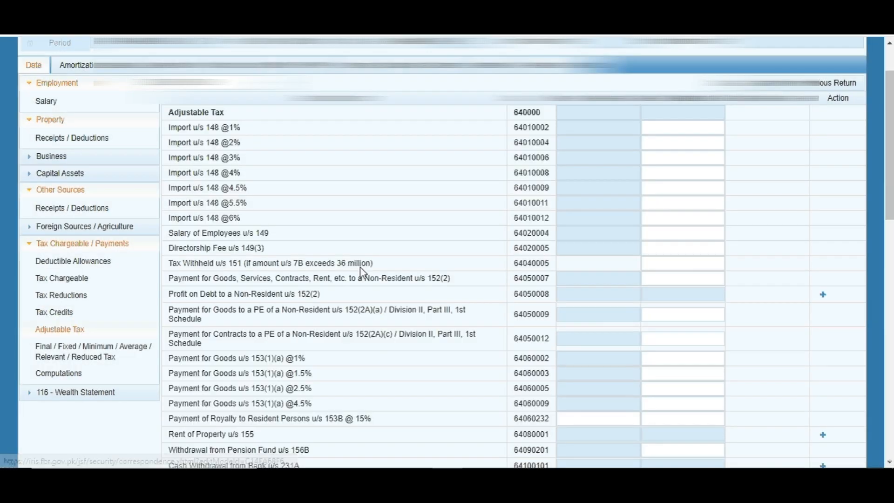
pyautogui.scroll(2, 363, 273)
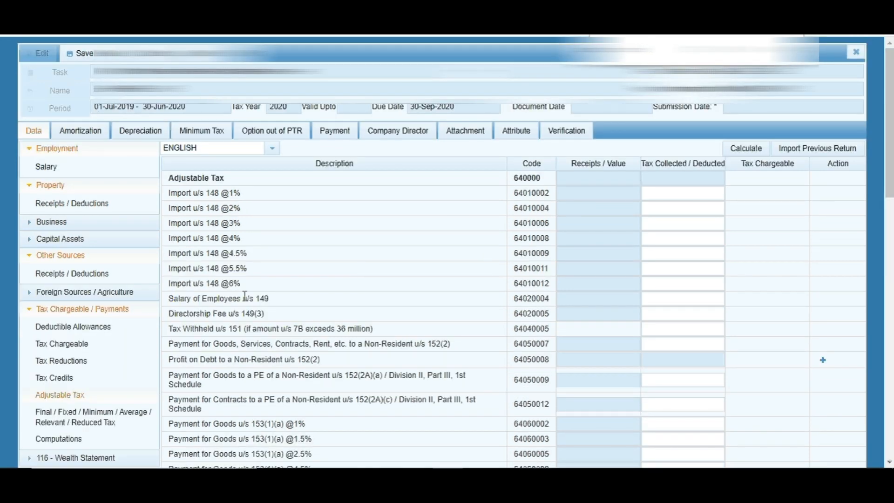
pyautogui.click(686, 300)
pyautogui.write('2,5')
pyautogui.write('00')
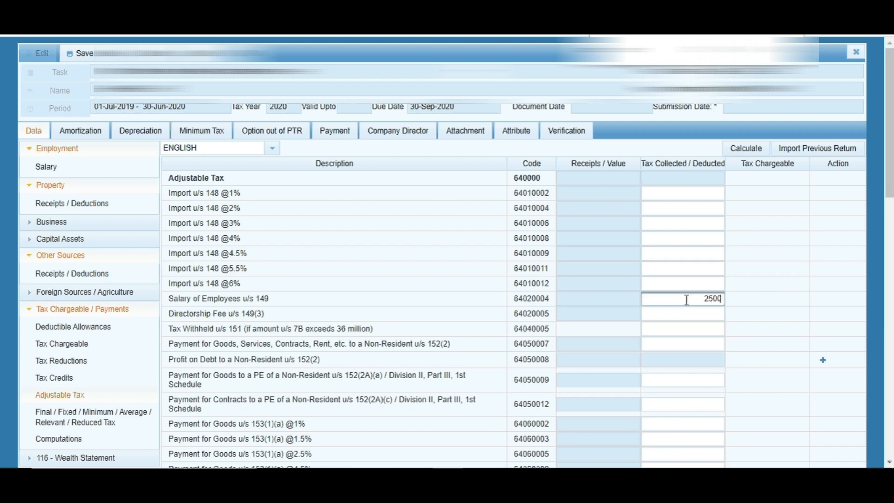
pyautogui.press('Tab')
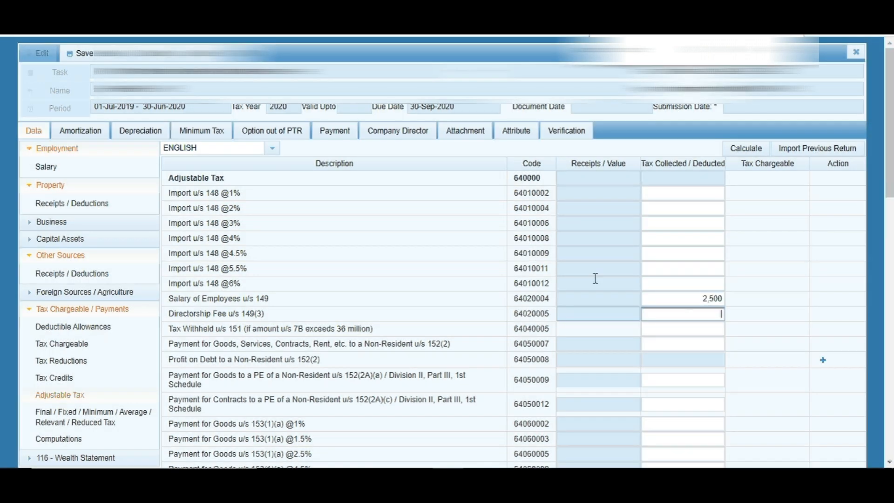
pyautogui.click(745, 149)
pyautogui.scroll(-2, 177, 378)
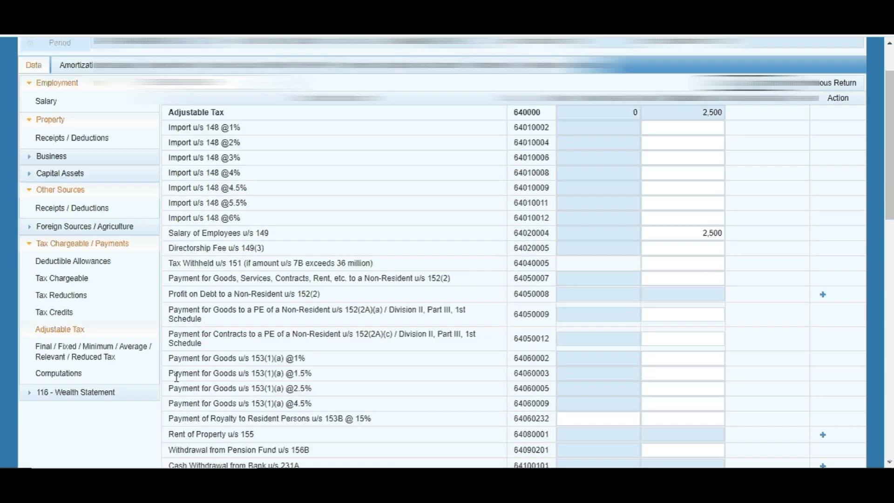
# Examine Withholding Income Tax (code 9201) and Admitted Income Tax (code 9203) in the computations.
pyautogui.click(110, 373)
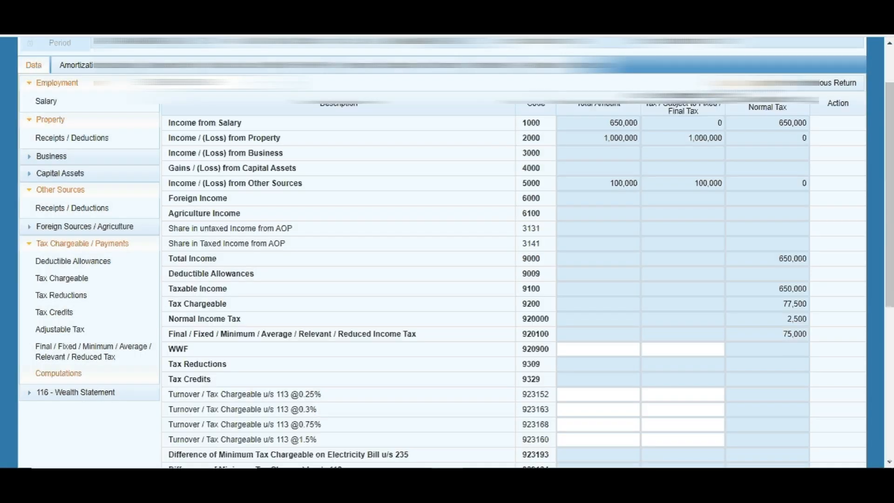
pyautogui.scroll(-10, 745, 294)
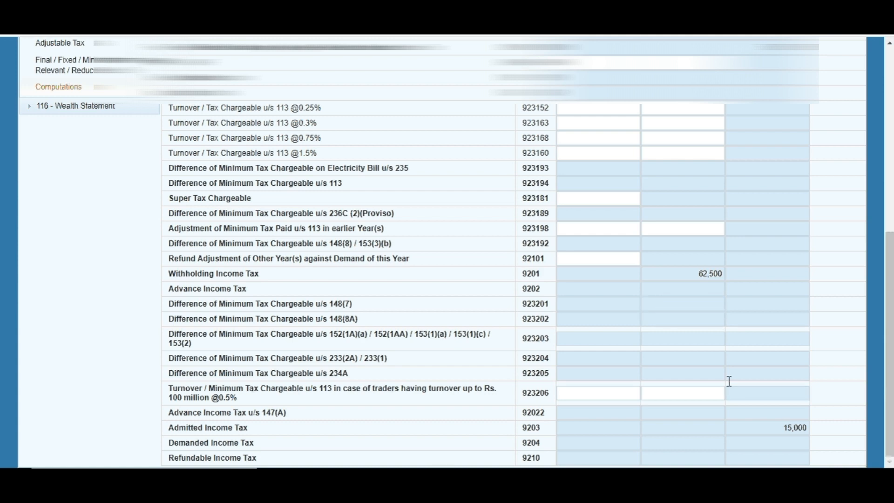
pyautogui.scroll(5, 731, 372)
pyautogui.scroll(-5, 727, 354)
pyautogui.scroll(1, 4, 255)
# Clear the tax collected for Income from property u/s 15(6) (code 64080052), recalculate and open the computations.
pyautogui.click(110, 134)
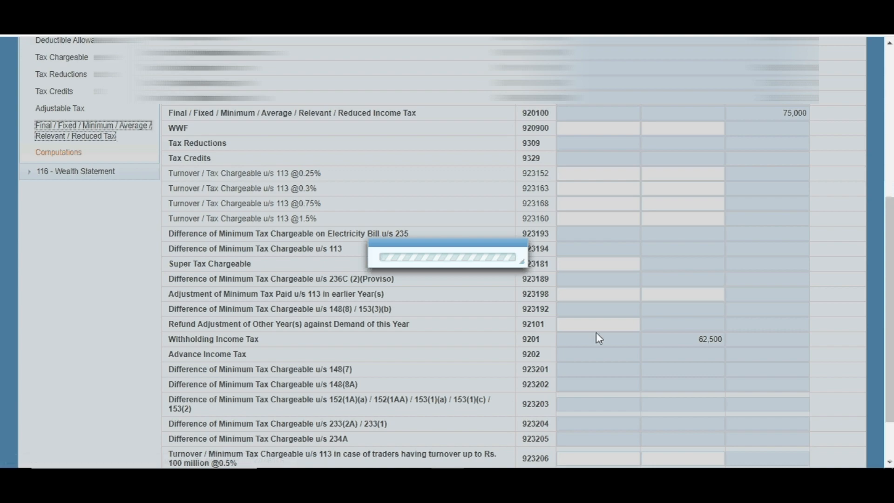
pyautogui.scroll(-5, 668, 315)
pyautogui.scroll(10, 668, 315)
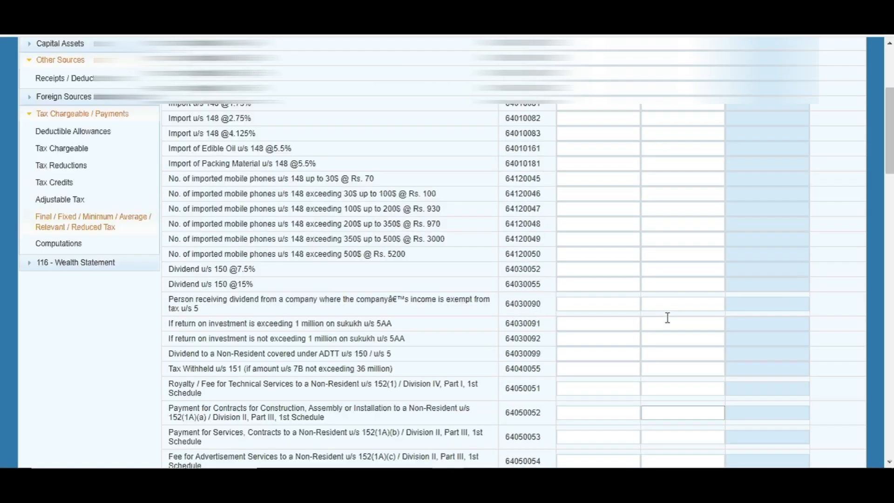
pyautogui.scroll(-10, 668, 317)
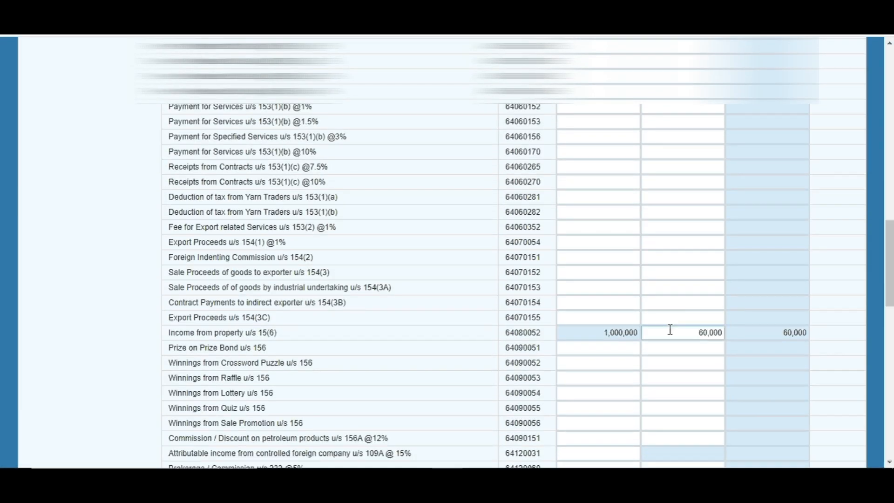
pyautogui.click(689, 331)
pyautogui.scroll(10, 717, 319)
pyautogui.click(746, 148)
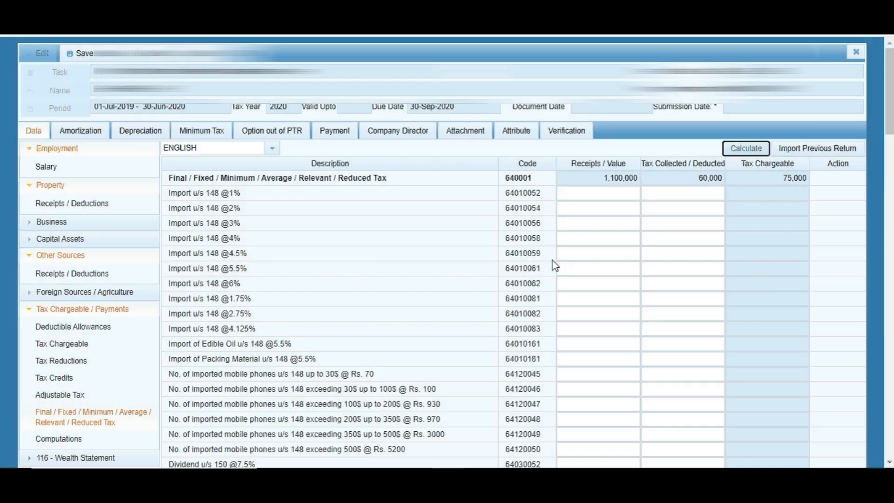
pyautogui.scroll(-5, 555, 266)
pyautogui.click(76, 242)
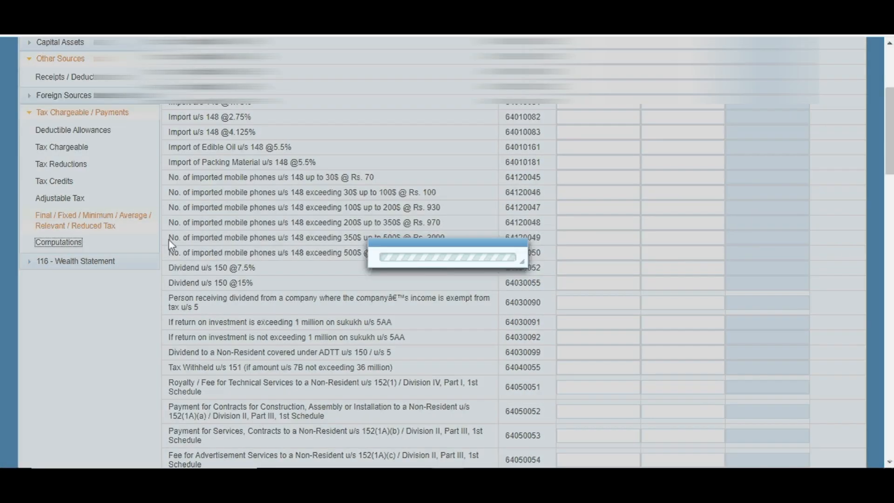
# Clear the adjustable tax deducted for Salary of Employees u/s 149 (code 64020004) and recalculate the return.
pyautogui.click(60, 198)
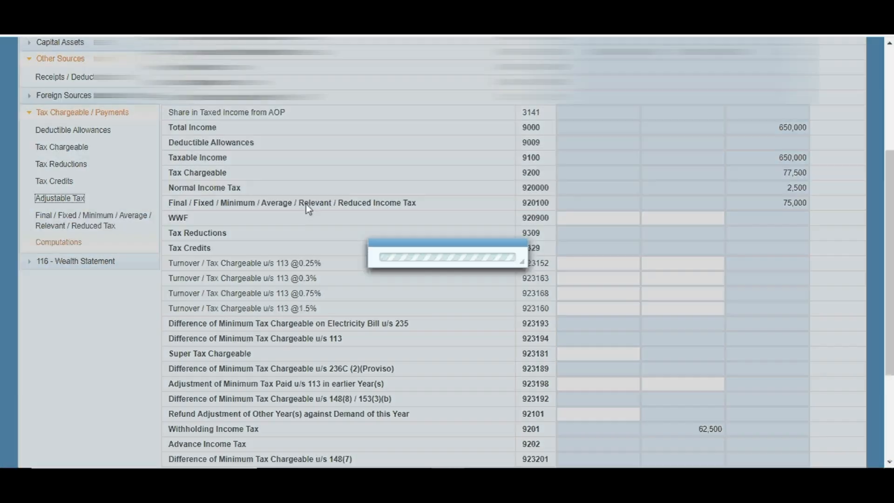
pyautogui.scroll(3, 680, 189)
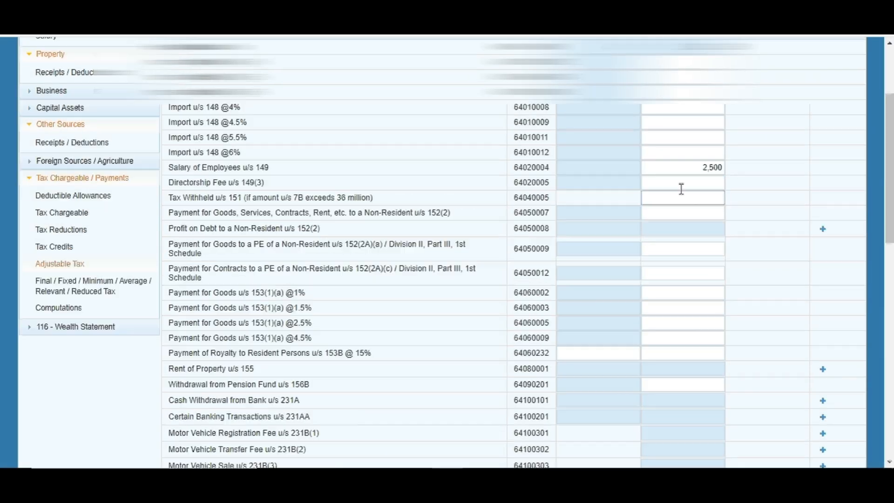
pyautogui.moveTo(689, 167); pyautogui.dragTo(818, 165)
pyautogui.press('BackSpace')
pyautogui.scroll(3, 706, 233)
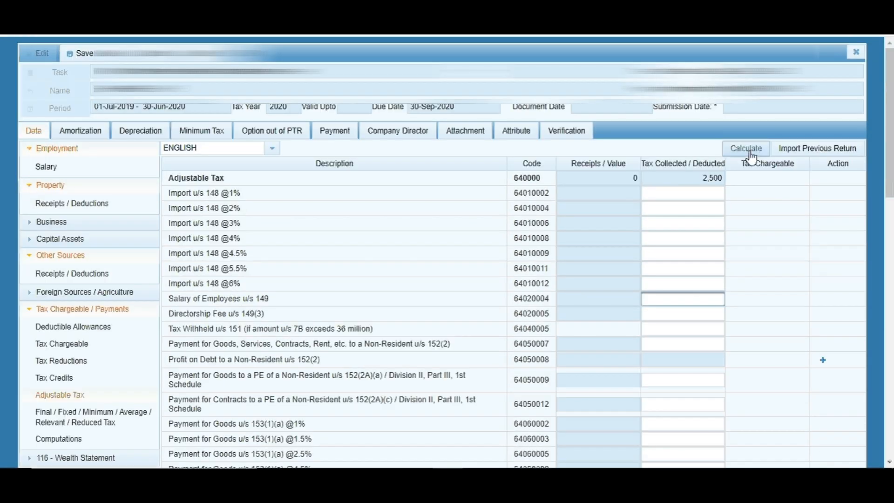
pyautogui.click(749, 152)
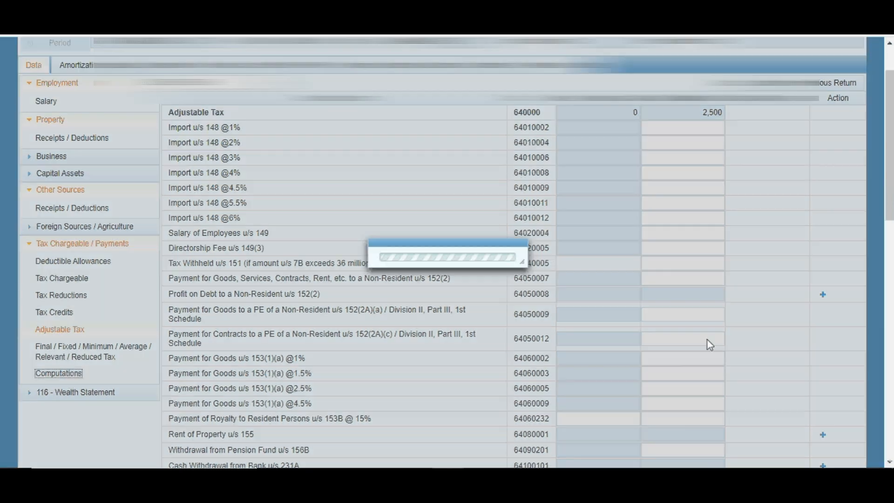
# Review Tax Chargeable (code 9200) and Withholding Income Tax (code 9201) in the computations.
pyautogui.scroll(-5, 720, 333)
pyautogui.scroll(5, 684, 339)
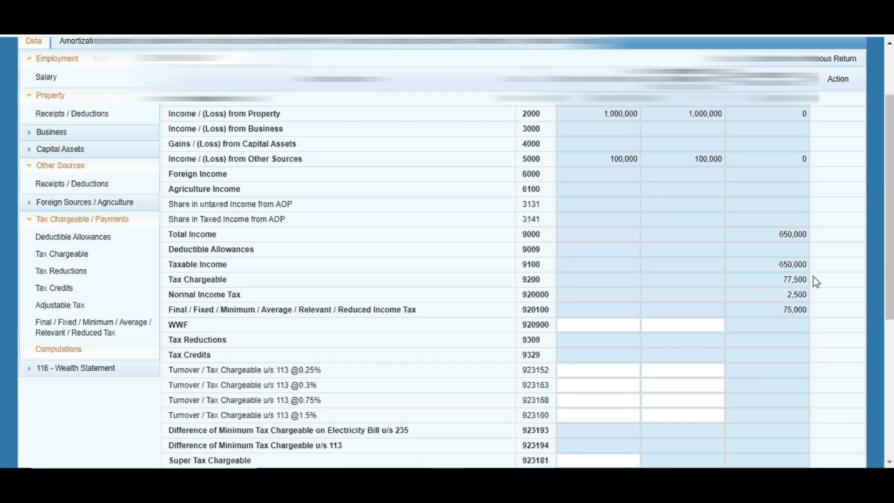
pyautogui.scroll(-5, 800, 313)
pyautogui.scroll(3, 799, 312)
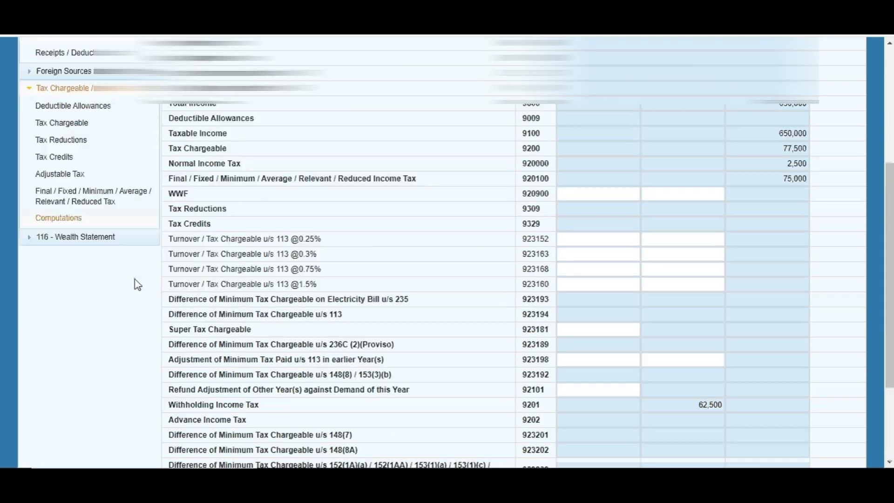
# Check the tax collected and chargeable for Profit on debt u/s 7B (code 64310056) in the final / fixed tax section.
pyautogui.click(142, 201)
pyautogui.scroll(-20, 651, 300)
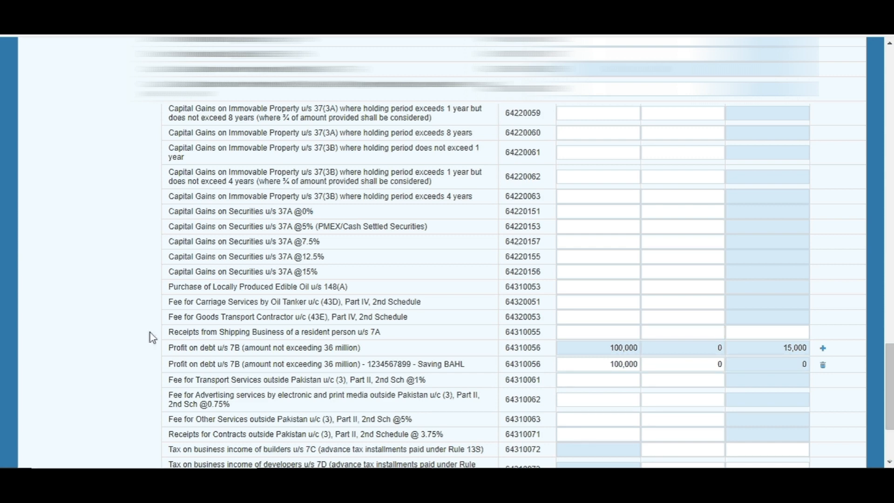
pyautogui.scroll(10, 70, 279)
pyautogui.scroll(8, 69, 274)
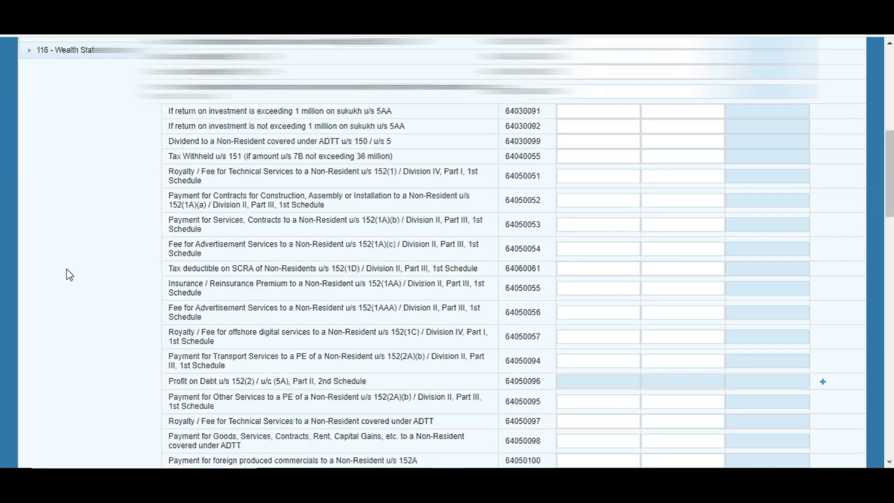
# Recalculate the computations and check Withholding Income Tax (code 9201).
pyautogui.click(70, 219)
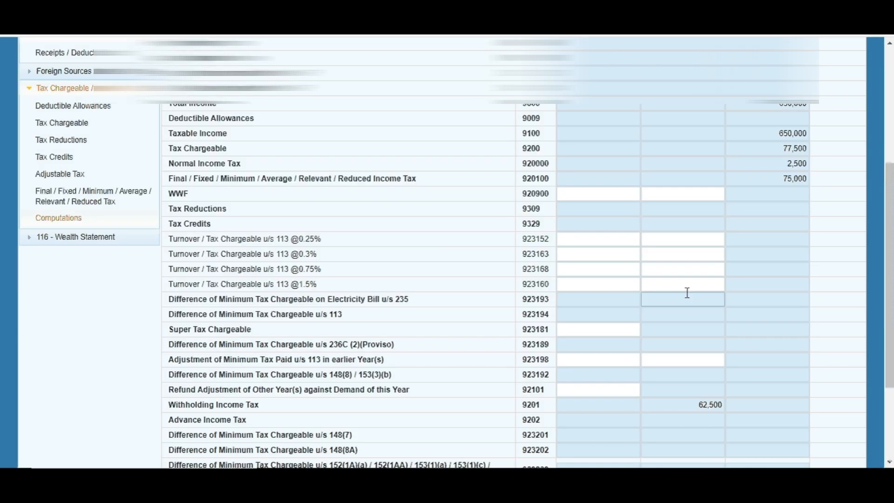
pyautogui.scroll(1, 686, 290)
pyautogui.scroll(-3, 700, 361)
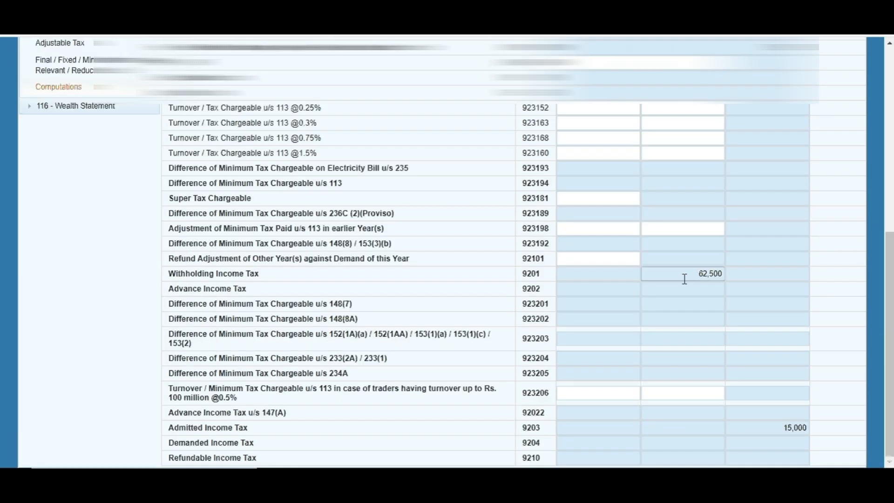
pyautogui.scroll(8, 683, 281)
pyautogui.click(748, 152)
pyautogui.scroll(-4, 679, 318)
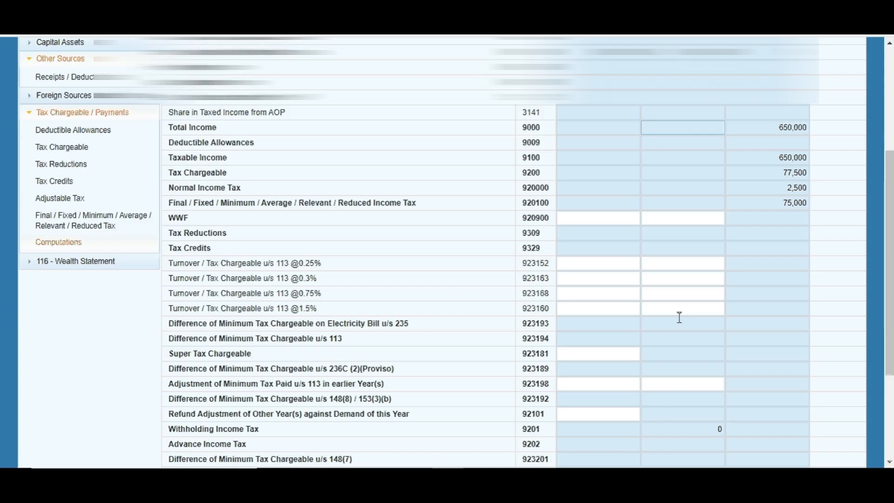
pyautogui.scroll(-3, 679, 318)
pyautogui.scroll(8, 749, 307)
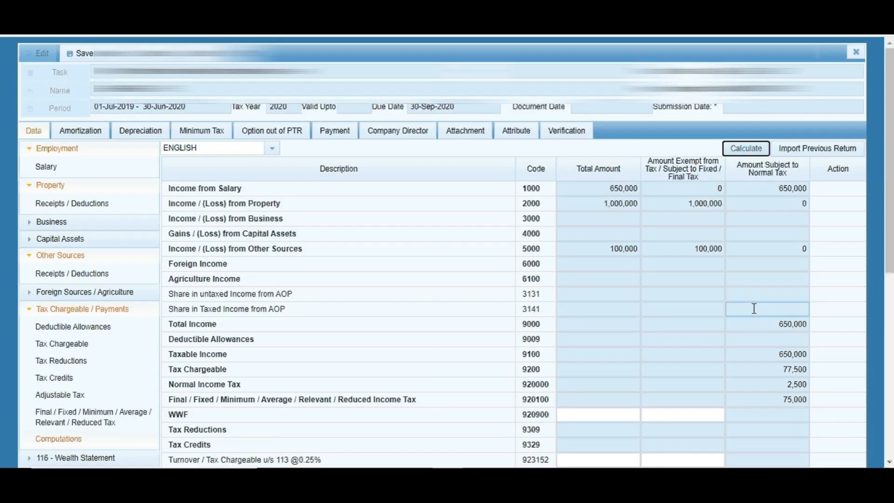
# Compare Tax Chargeable (code 9200) with Withholding Income Tax (code 9201) and Admitted Income Tax (code 9203).
pyautogui.scroll(-2, 749, 305)
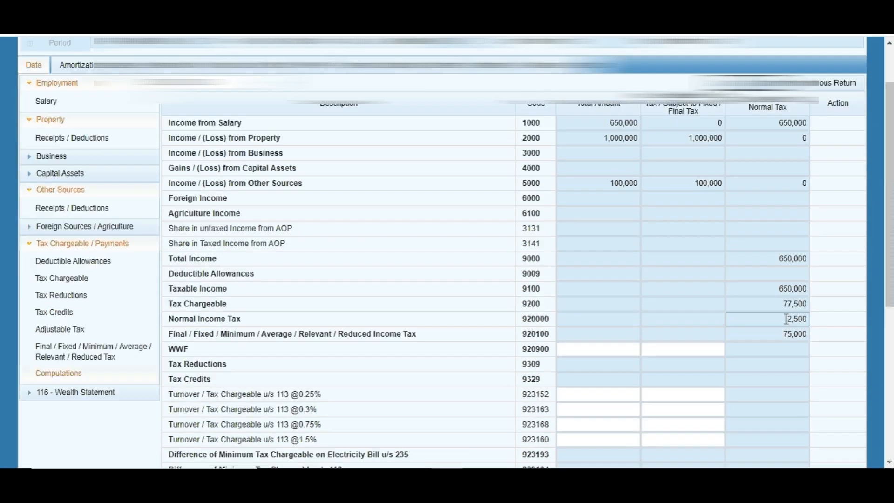
pyautogui.moveTo(777, 309); pyautogui.dragTo(811, 309)
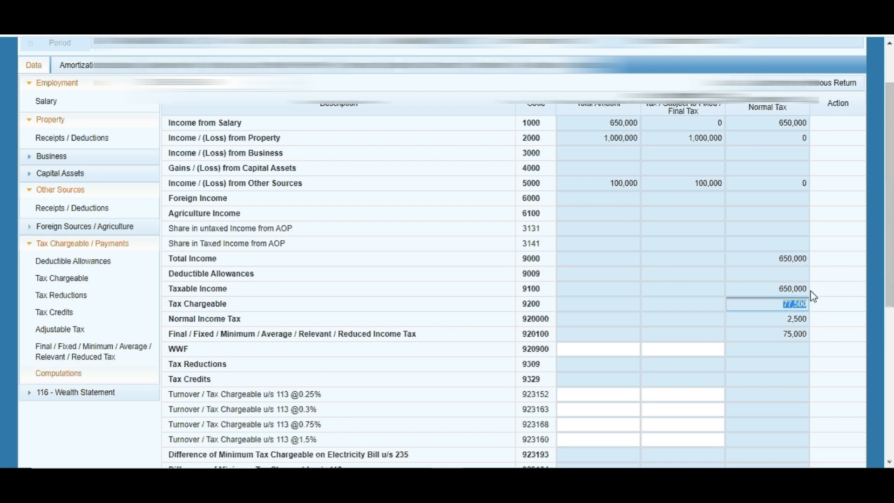
pyautogui.scroll(-3, 810, 295)
pyautogui.scroll(-5, 809, 290)
pyautogui.click(702, 273)
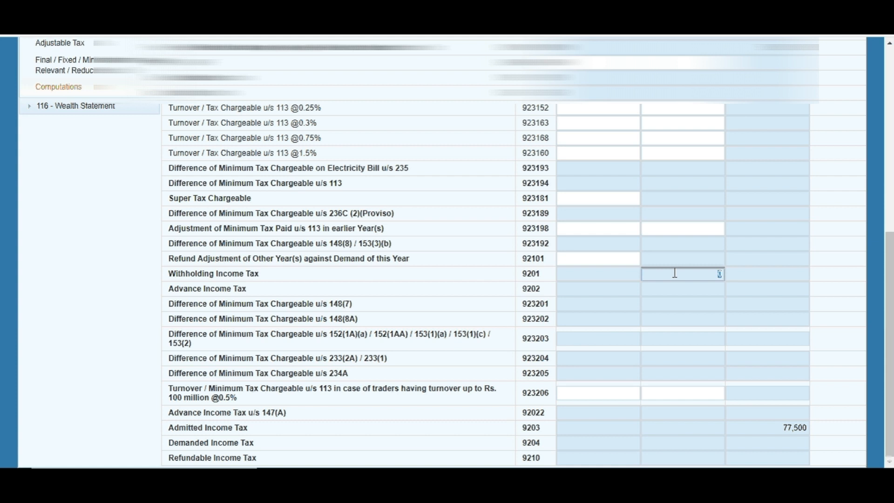
pyautogui.click(792, 428)
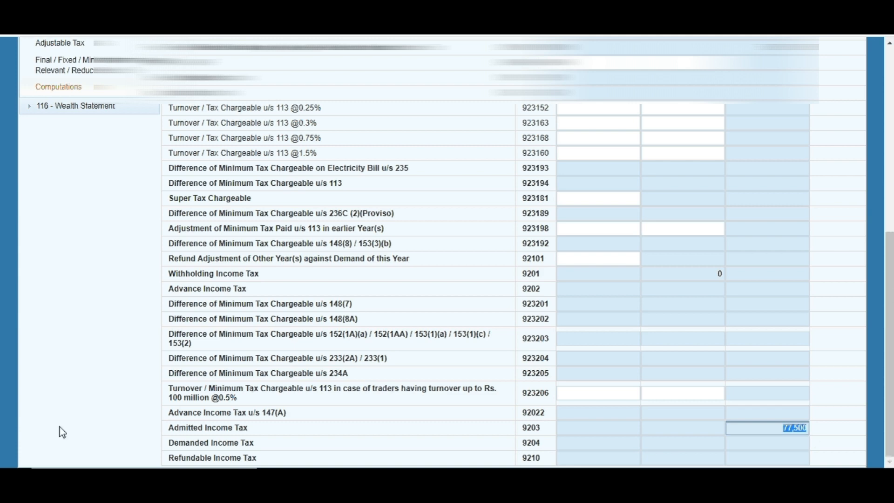
pyautogui.moveTo(169, 427); pyautogui.dragTo(800, 433)
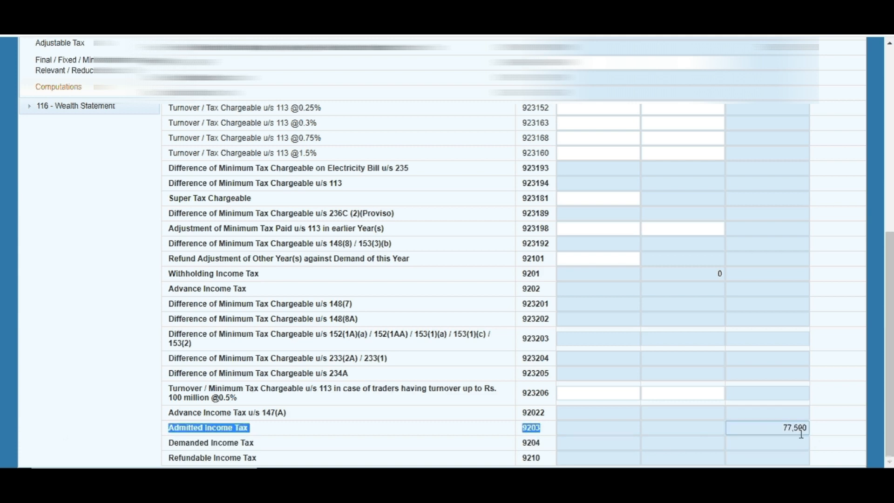
pyautogui.scroll(8, 799, 412)
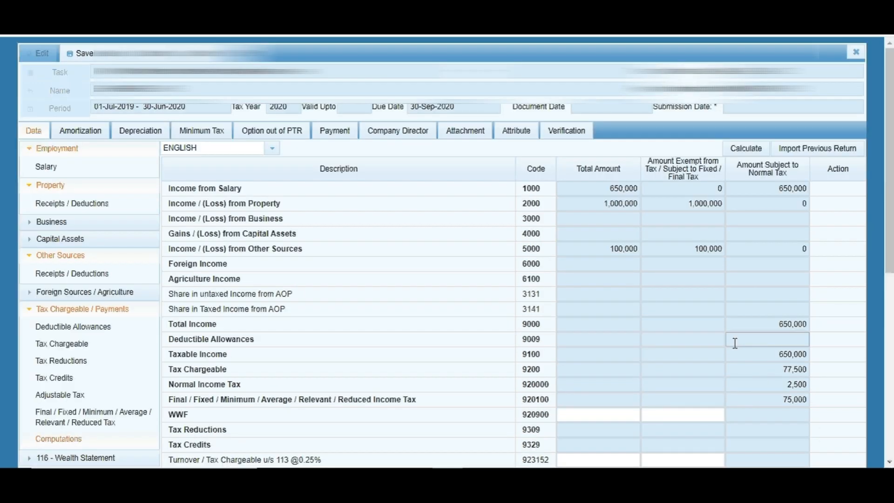
pyautogui.scroll(-8, 735, 343)
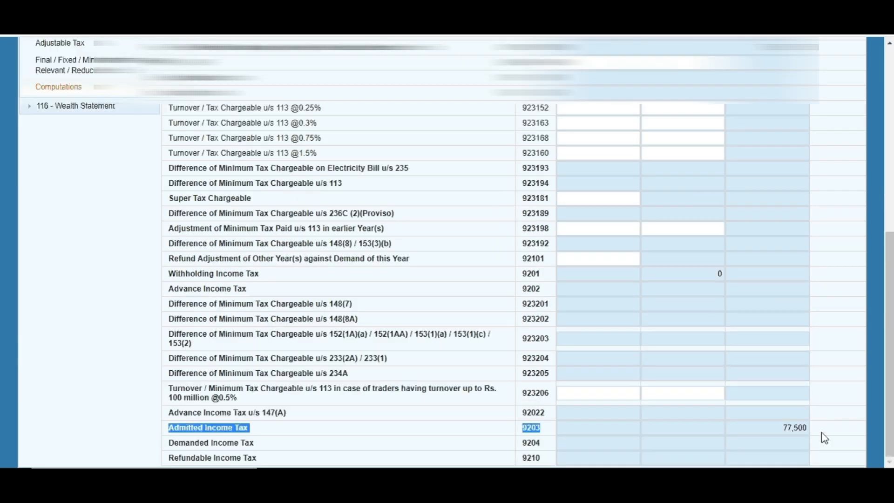
# Enter 2,500 as the tax deducted for Salary of Employees u/s 149 (code 64020004) under Adjustable Tax and recalculate.
pyautogui.click(825, 436)
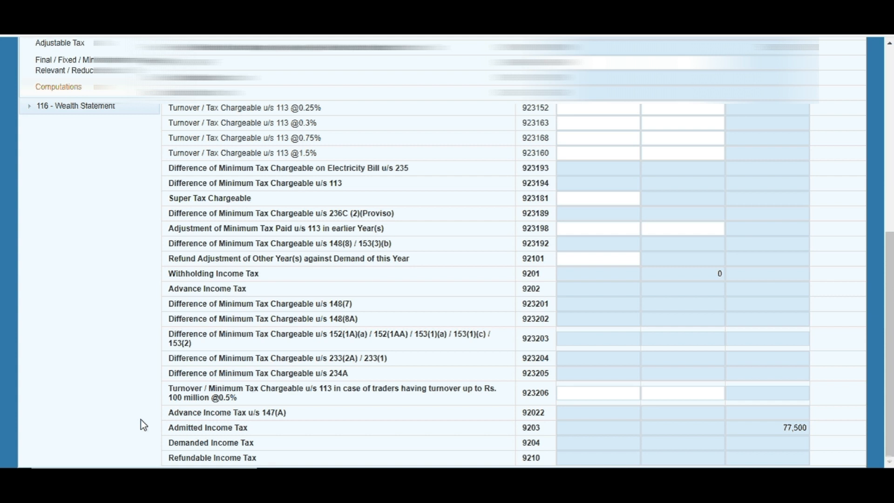
pyautogui.scroll(3, 549, 411)
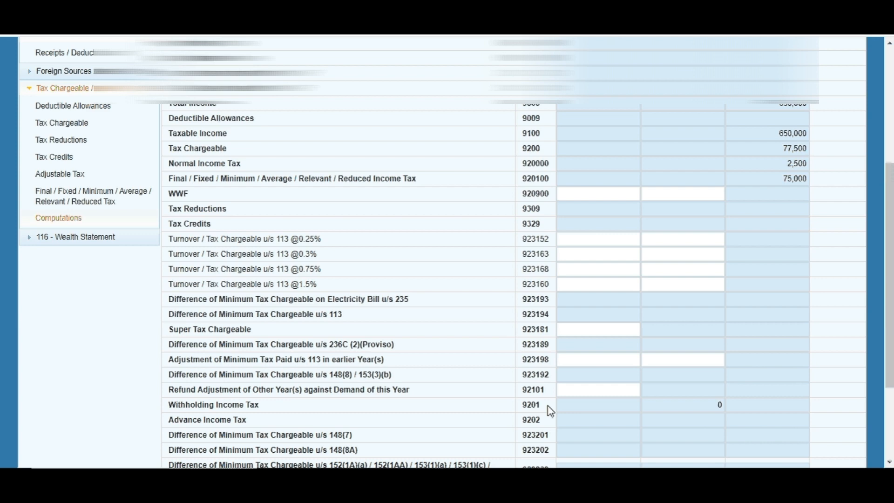
pyautogui.scroll(-3, 551, 411)
pyautogui.scroll(5, 706, 409)
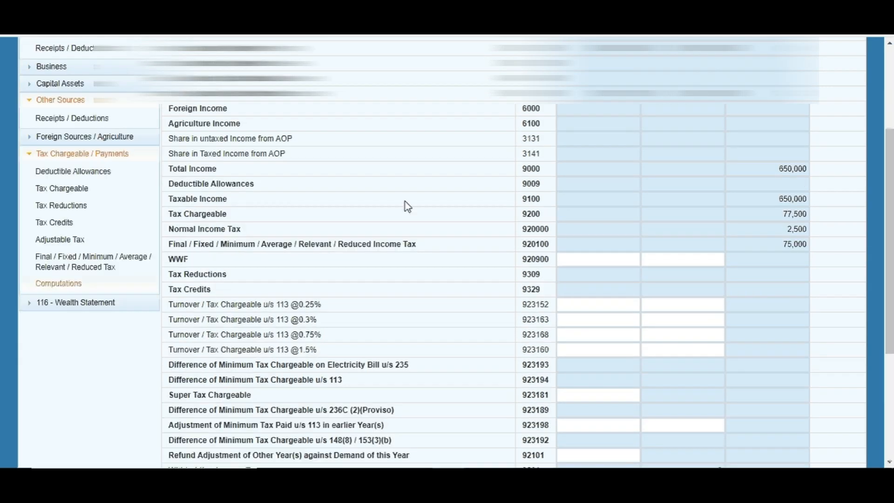
pyautogui.click(108, 241)
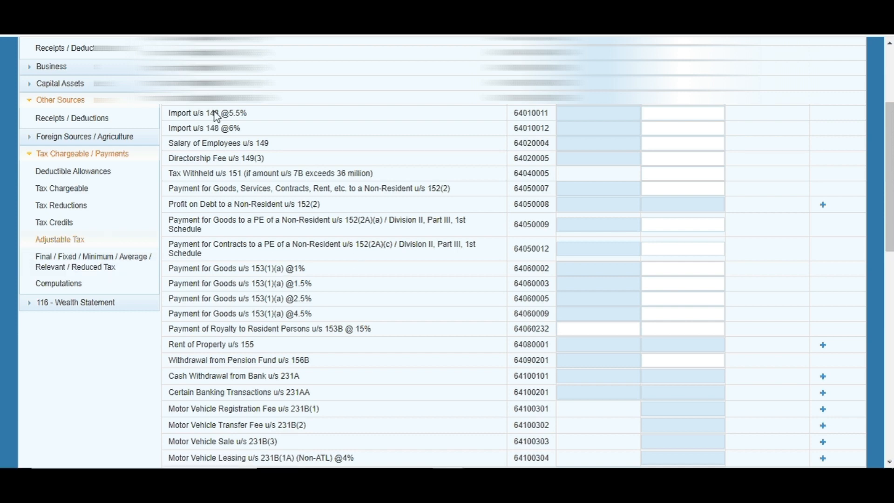
pyautogui.click(672, 144)
pyautogui.scroll(3, 672, 149)
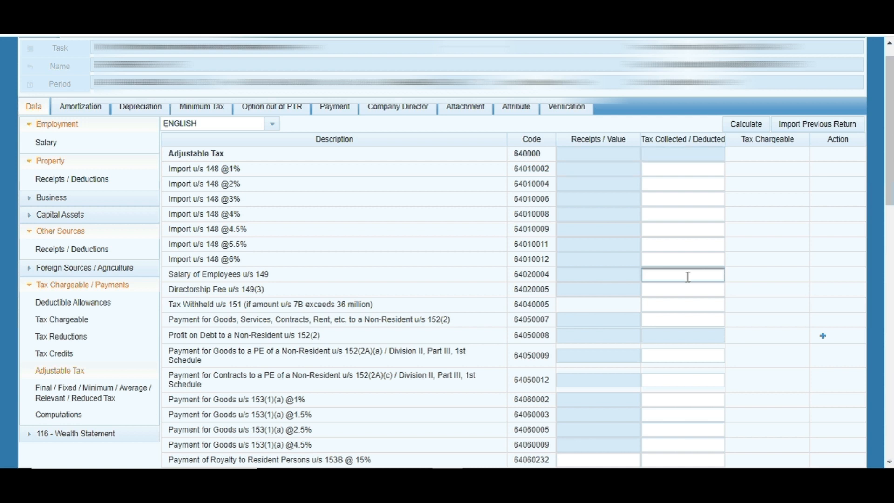
pyautogui.write('2500')
pyautogui.press('Return')
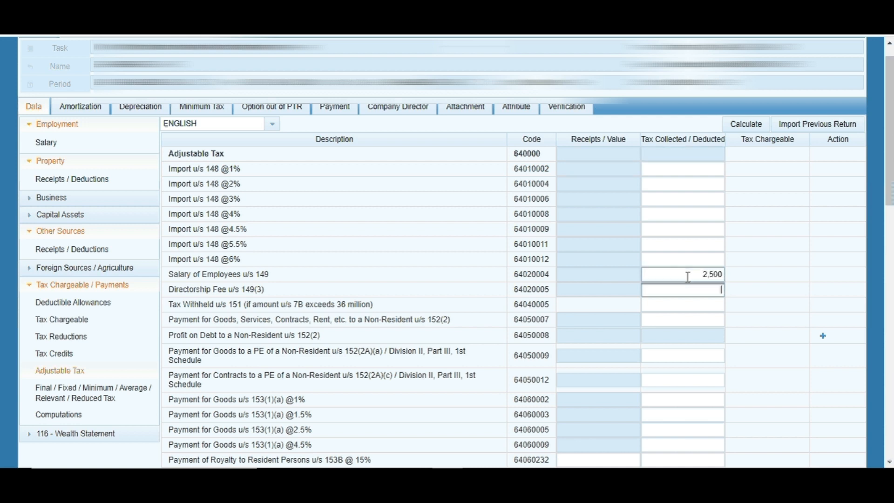
pyautogui.click(743, 127)
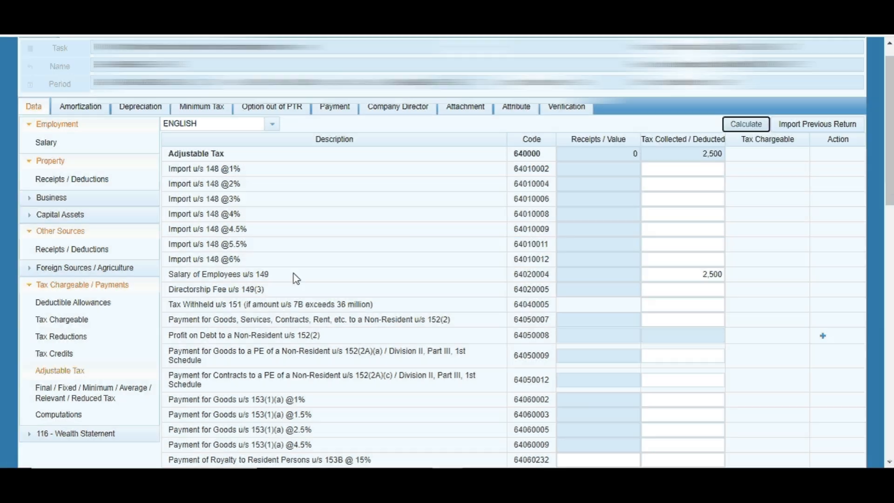
# Recalculate the computations and check Withholding Income Tax (code 9201) together with the chargeable tax rows.
pyautogui.click(65, 414)
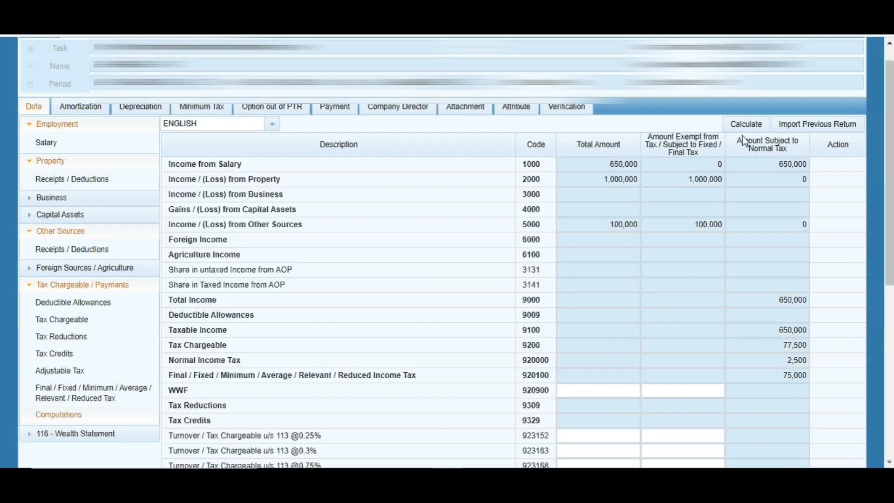
pyautogui.click(740, 128)
pyautogui.scroll(-7, 750, 393)
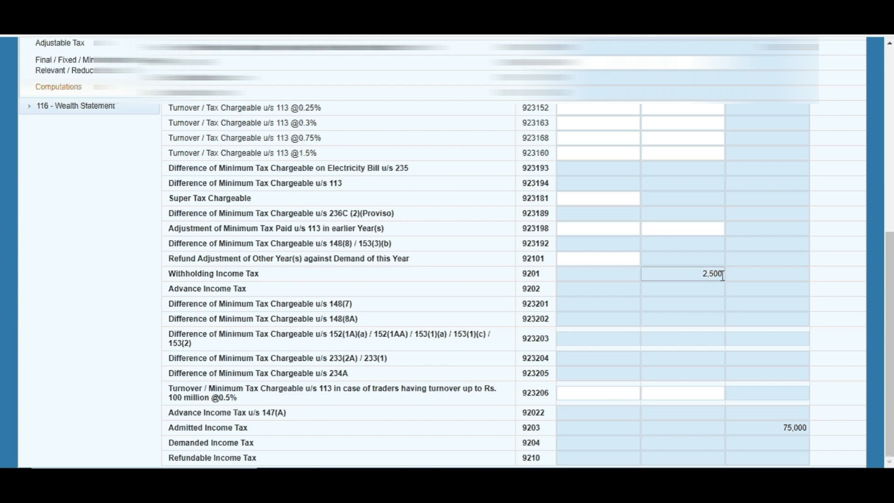
pyautogui.scroll(3, 752, 289)
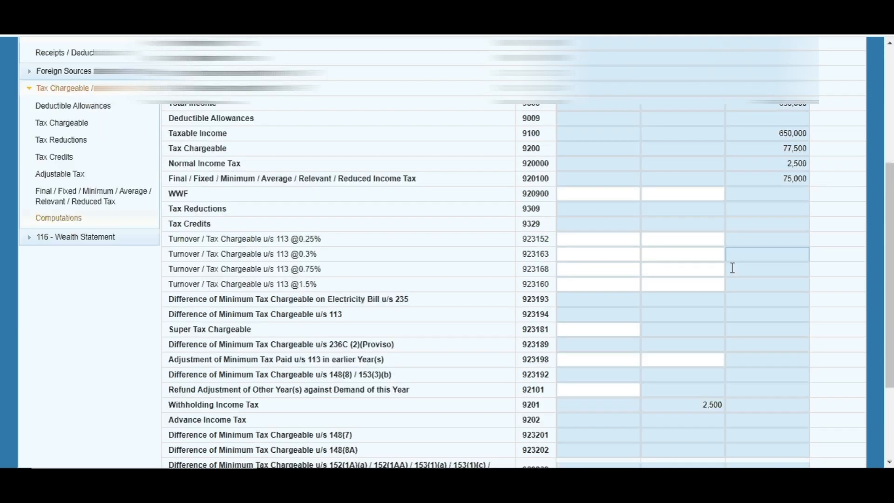
pyautogui.scroll(-3, 698, 372)
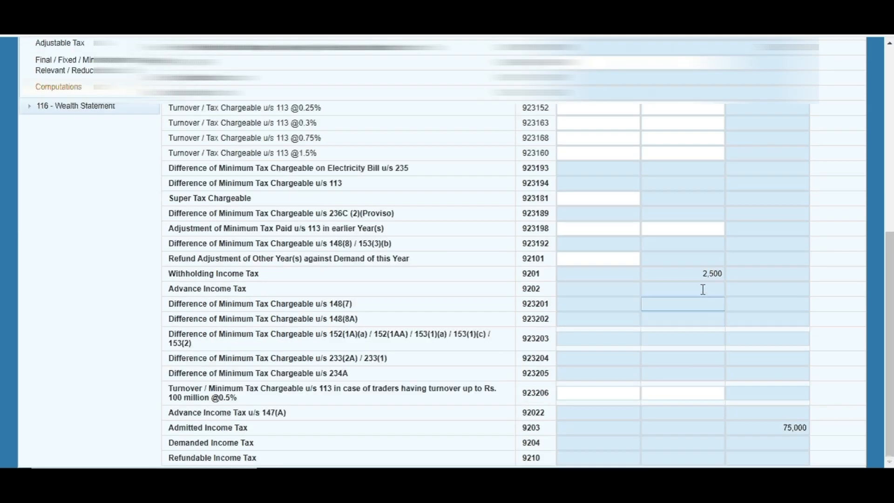
# Compare the Final / Fixed / Minimum income tax (code 920100) with Admitted Income Tax (code 9203).
pyautogui.scroll(3, 792, 423)
pyautogui.click(786, 179)
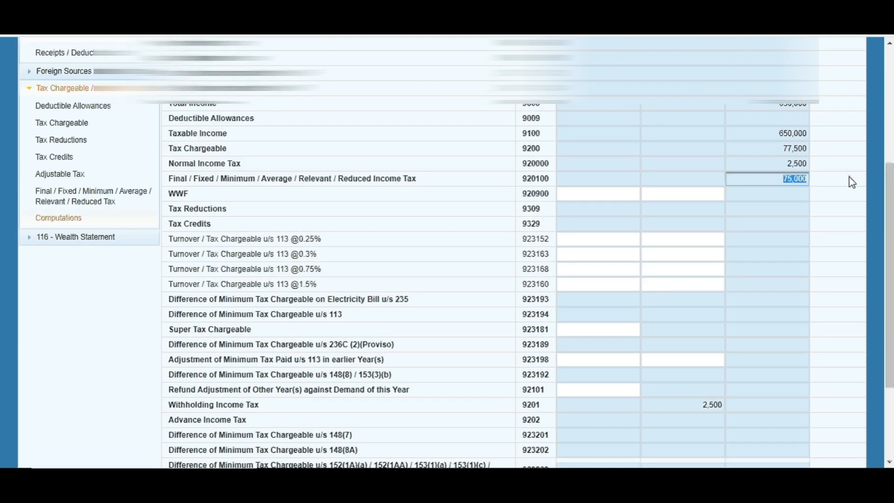
pyautogui.scroll(-3, 797, 252)
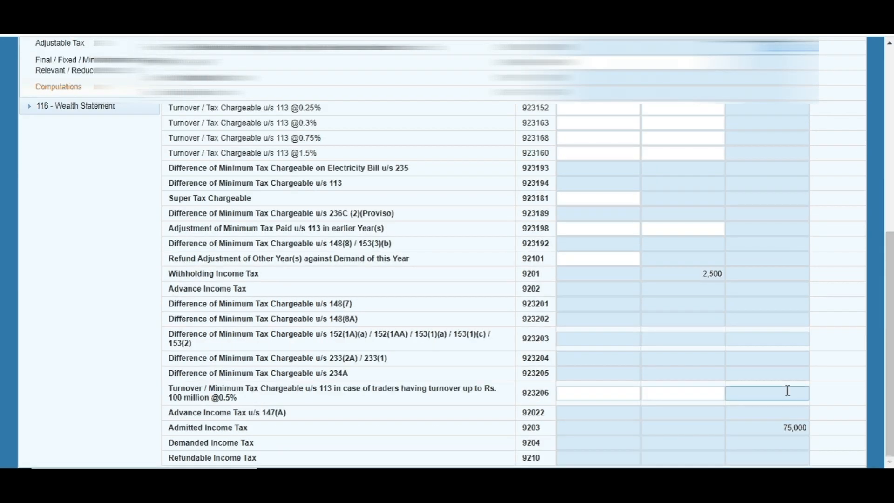
pyautogui.click(795, 427)
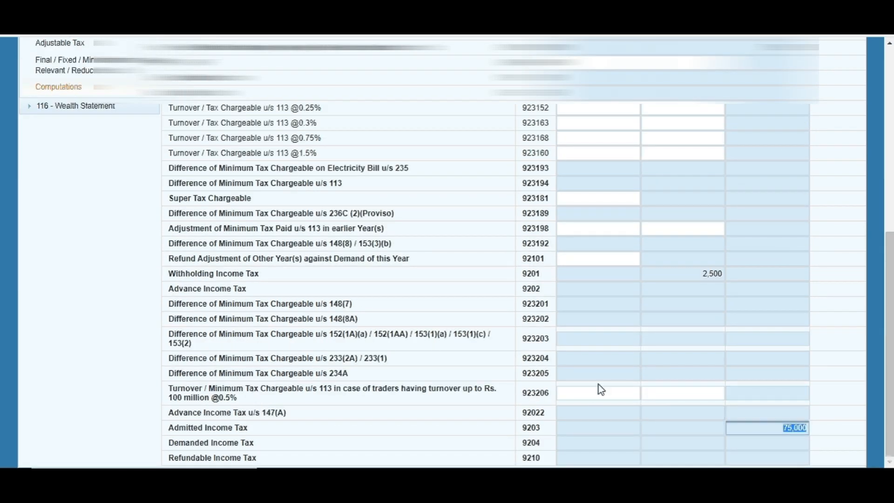
pyautogui.scroll(2, 600, 384)
pyautogui.click(603, 372)
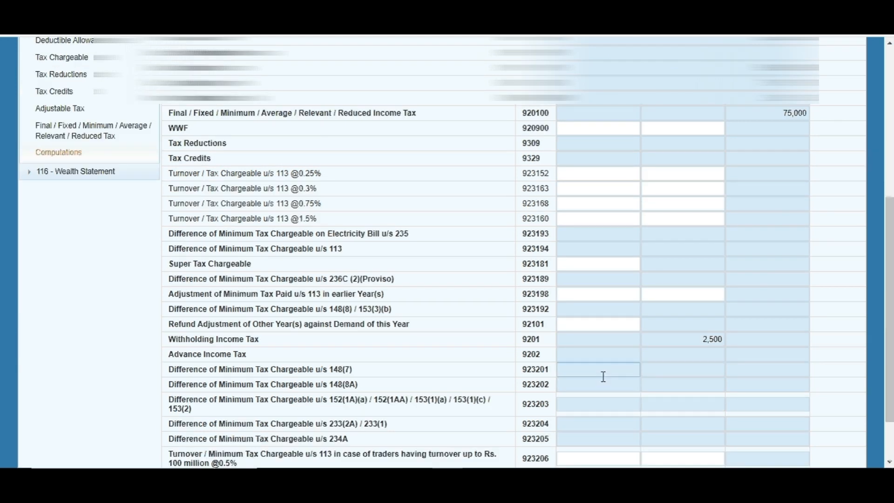
pyautogui.click(615, 358)
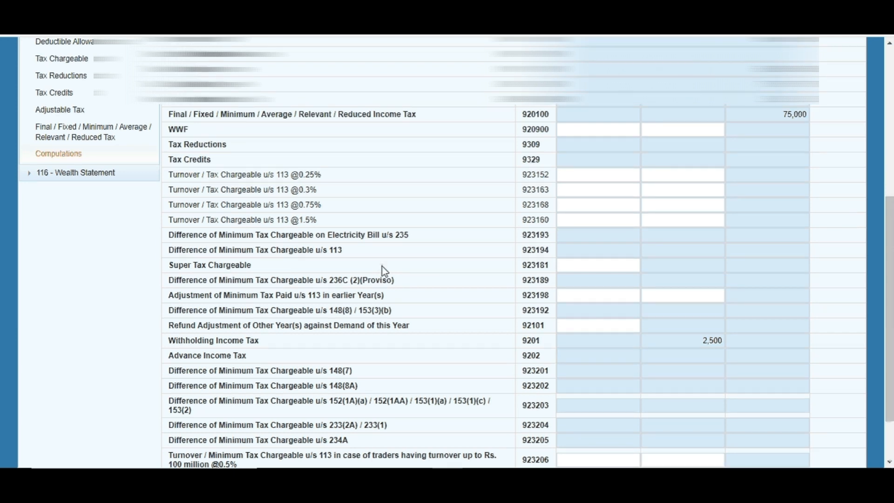
# Search the final / fixed tax section for "profit" to locate the savings account row of Profit on debt u/s 7B (code 64310056).
pyautogui.scroll(1, 382, 266)
pyautogui.click(100, 200)
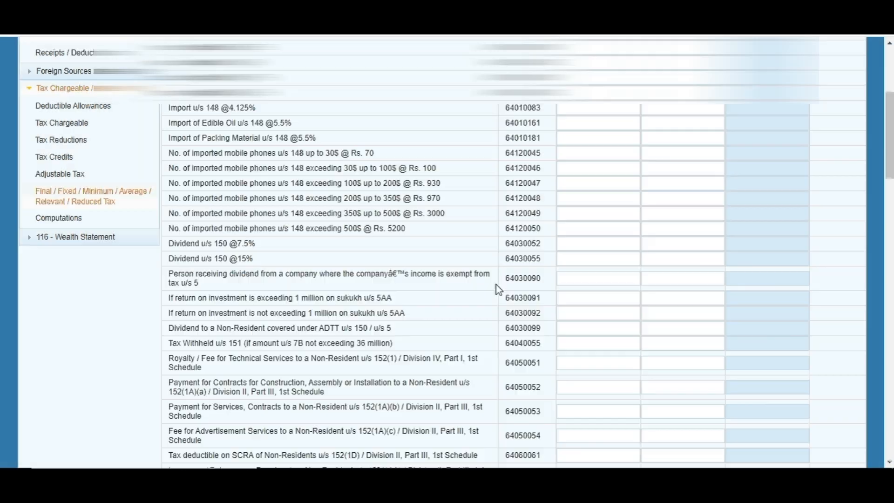
pyautogui.hotkey('ctrl', 'f')
pyautogui.write('profit')
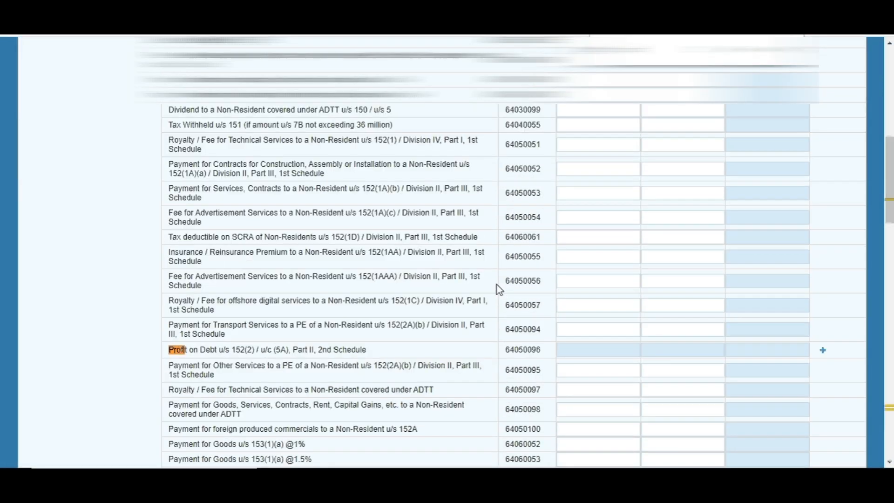
pyautogui.press('Return')
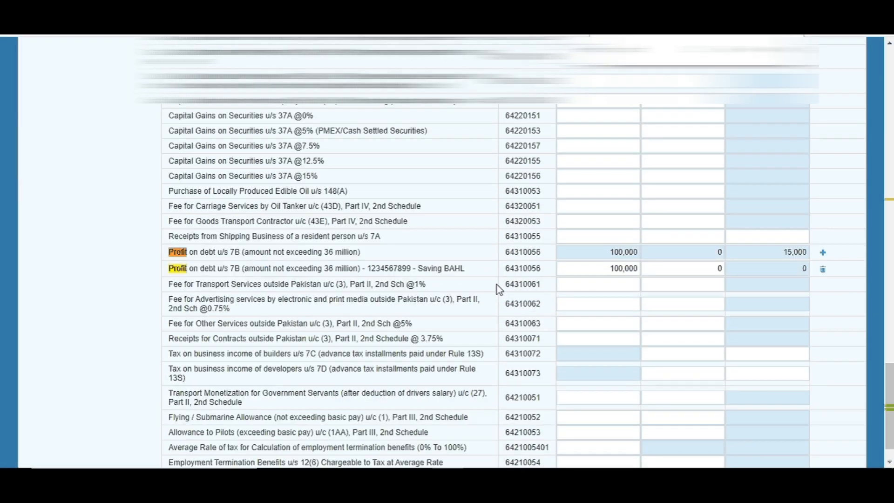
pyautogui.click(683, 268)
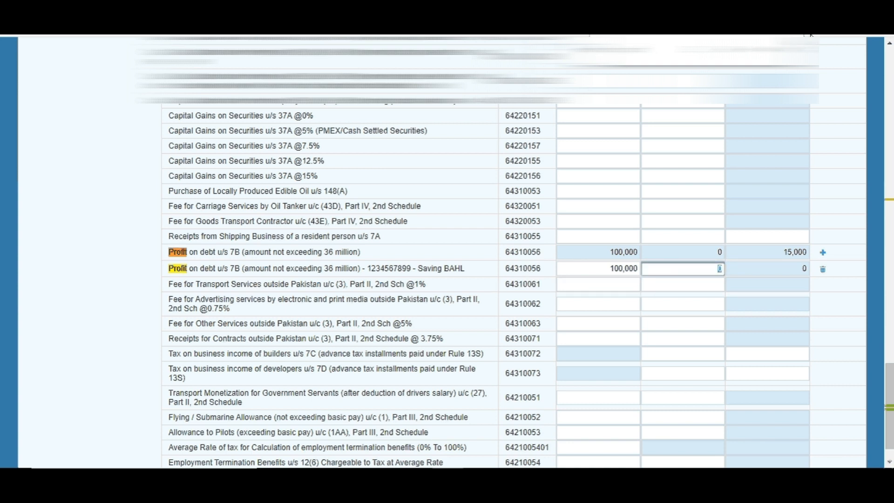
pyautogui.click(791, 50)
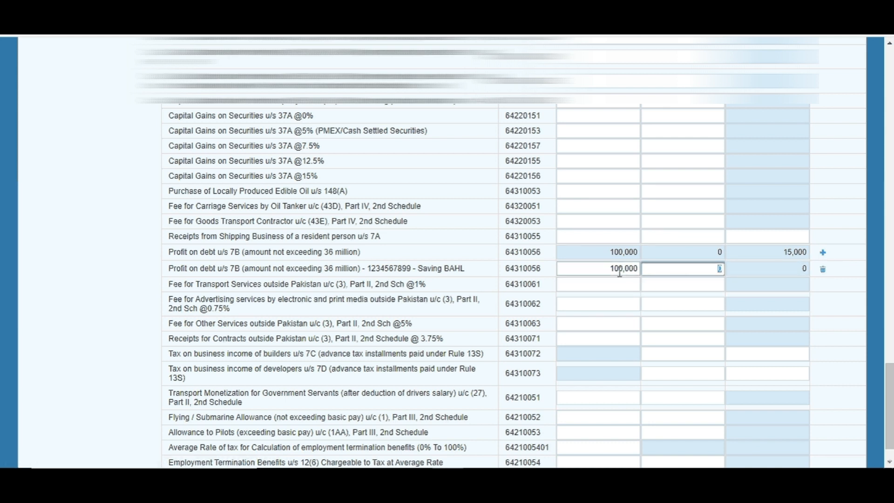
# Set the tax deducted to 10,000 in the savings account row of Profit on debt u/s 7B and recalculate.
pyautogui.click(666, 271)
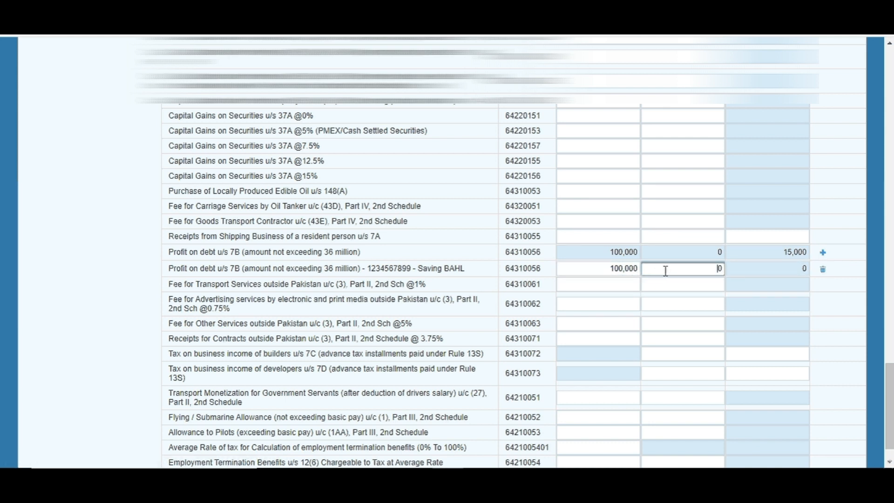
pyautogui.doubleClick(718, 271)
pyautogui.write('10000')
pyautogui.press('Tab')
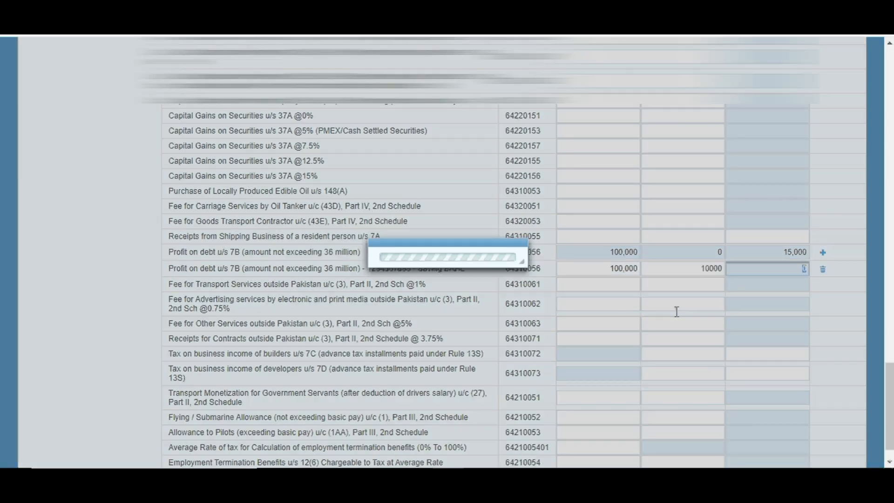
pyautogui.scroll(15, 734, 159)
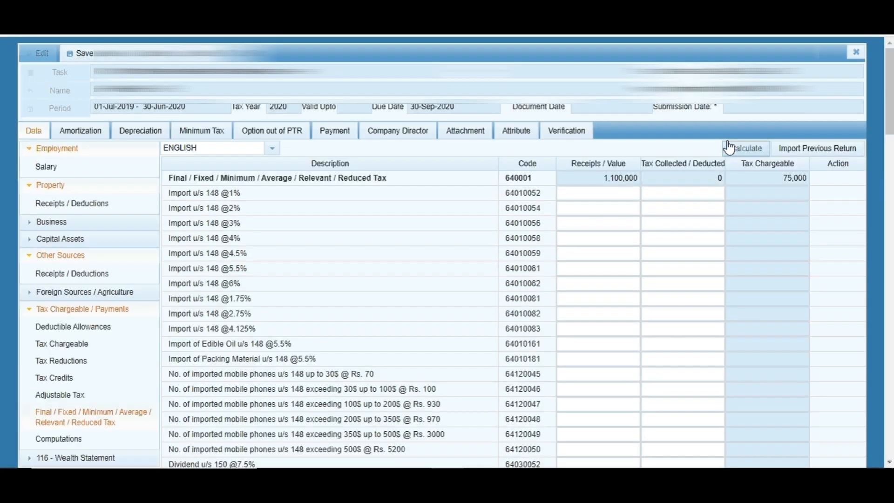
pyautogui.click(729, 148)
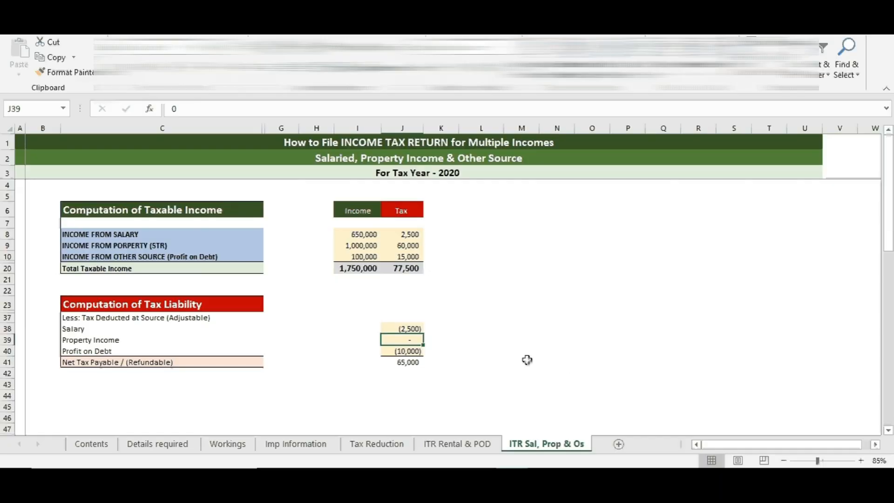
# Check the profit on debt tax in the Excel computation, and review the Iris computations down to Admitted Income Tax (code 9203).
pyautogui.click(410, 257)
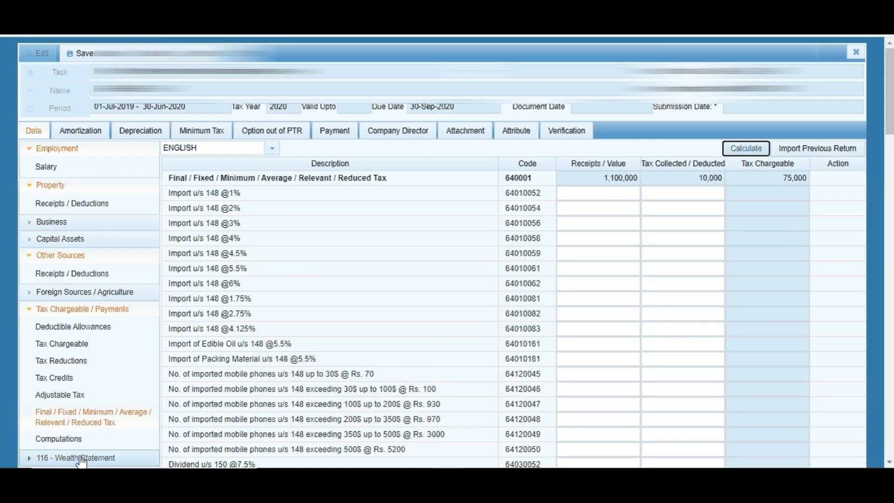
pyautogui.click(132, 440)
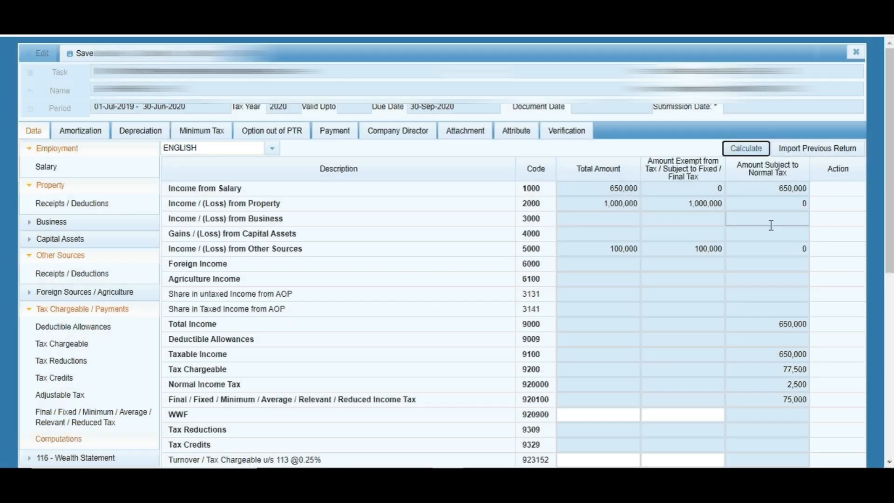
pyautogui.scroll(-1, 776, 283)
pyautogui.scroll(-7, 776, 282)
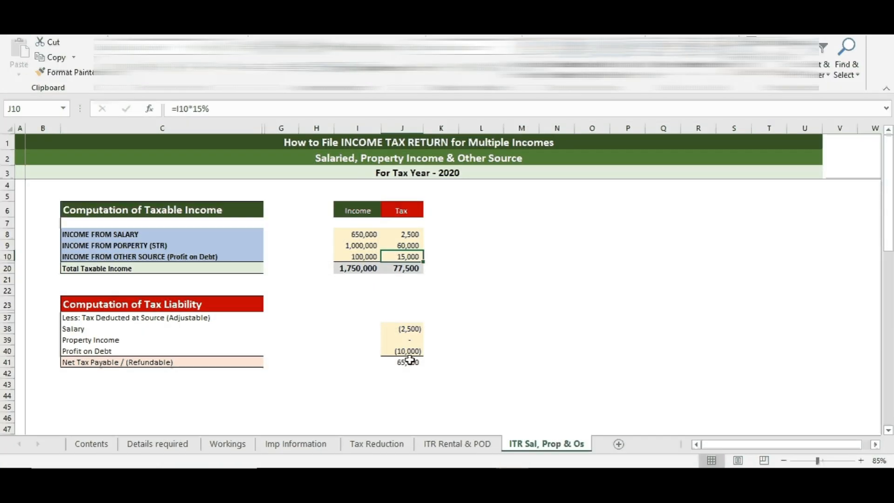
# Compare Excel's Net Tax Payable and its salary and profit on debt deductions with the withholding and admitted tax in Iris.
pyautogui.click(409, 362)
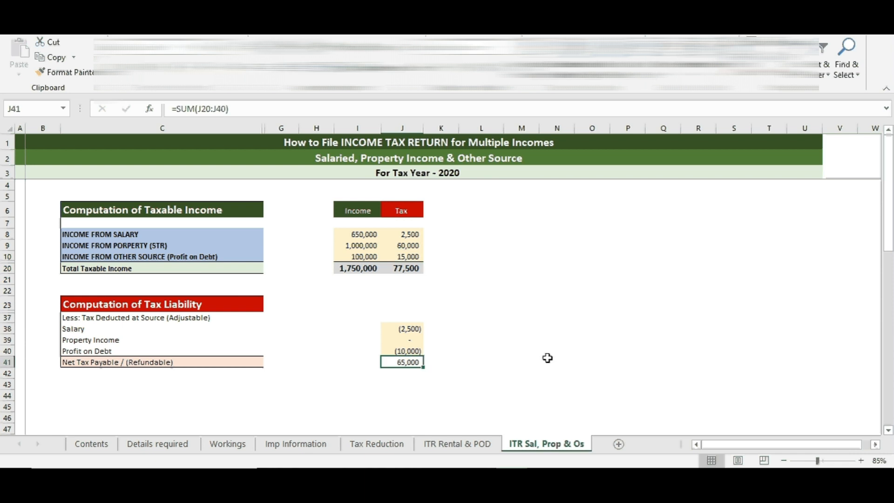
pyautogui.click(413, 329)
pyautogui.click(406, 352)
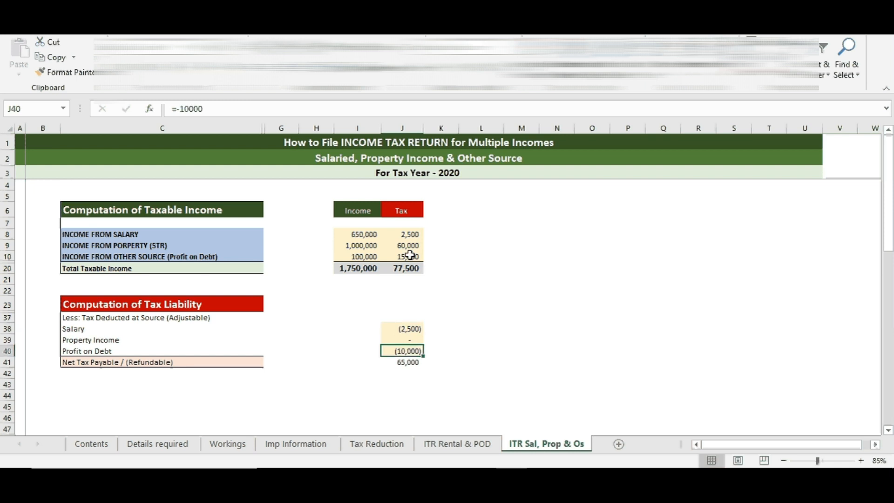
pyautogui.click(413, 362)
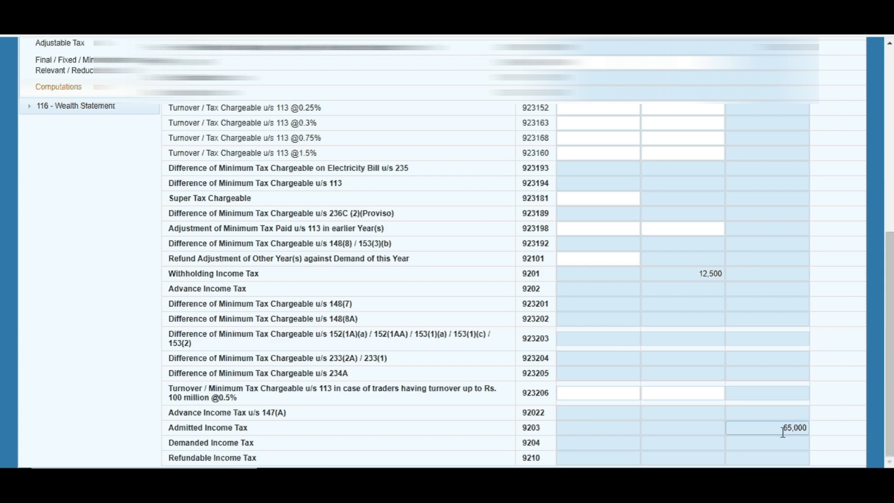
pyautogui.scroll(5, 778, 433)
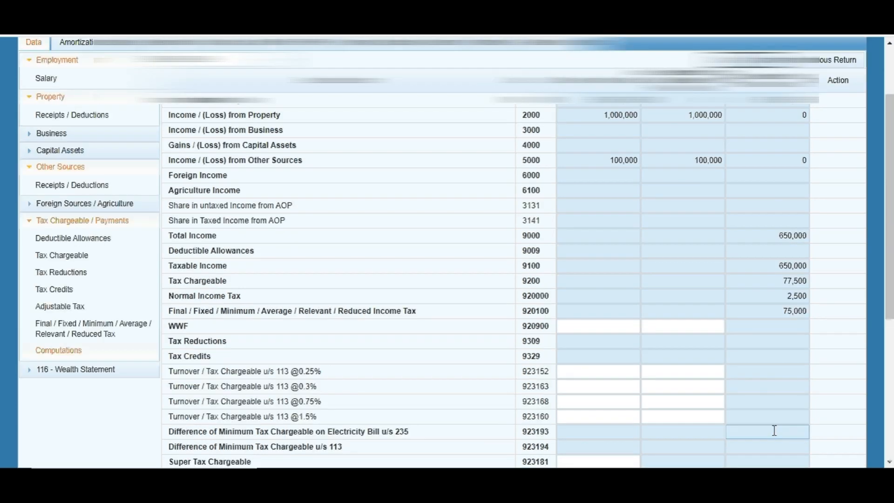
pyautogui.scroll(2, 774, 430)
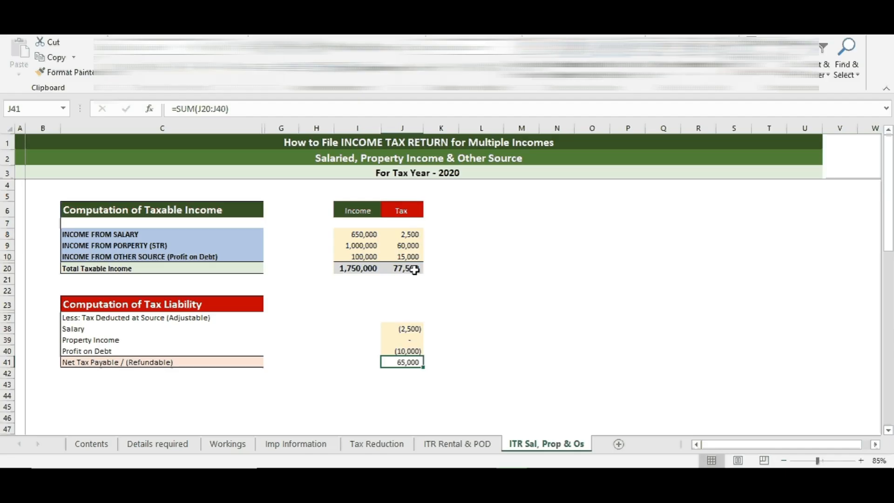
# Highlight the property income and tax cells I9:J9 in the Excel computation with a green fill.
pyautogui.moveTo(409, 246); pyautogui.dragTo(361, 245)
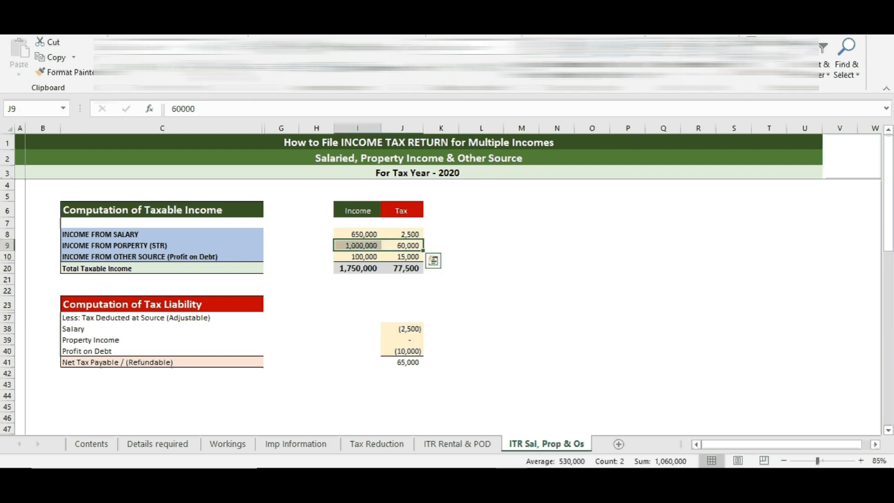
pyautogui.click(216, 70)
pyautogui.click(309, 123)
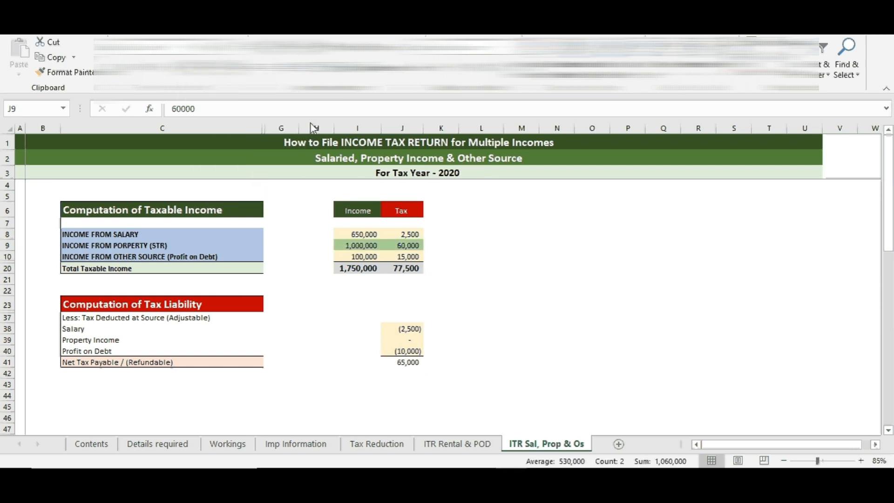
# Check the property income tax and the profit on debt tax against Net Tax Payable in the Excel computation.
pyautogui.click(481, 234)
pyautogui.click(410, 246)
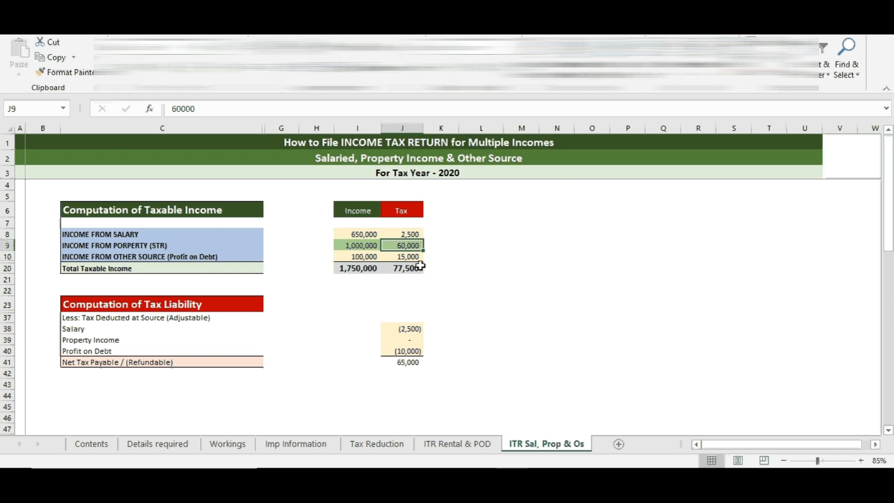
pyautogui.click(407, 257)
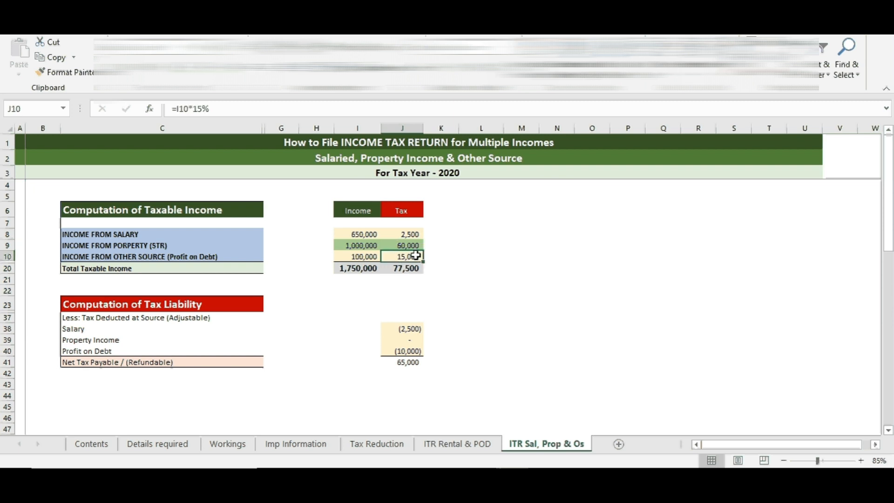
pyautogui.click(413, 372)
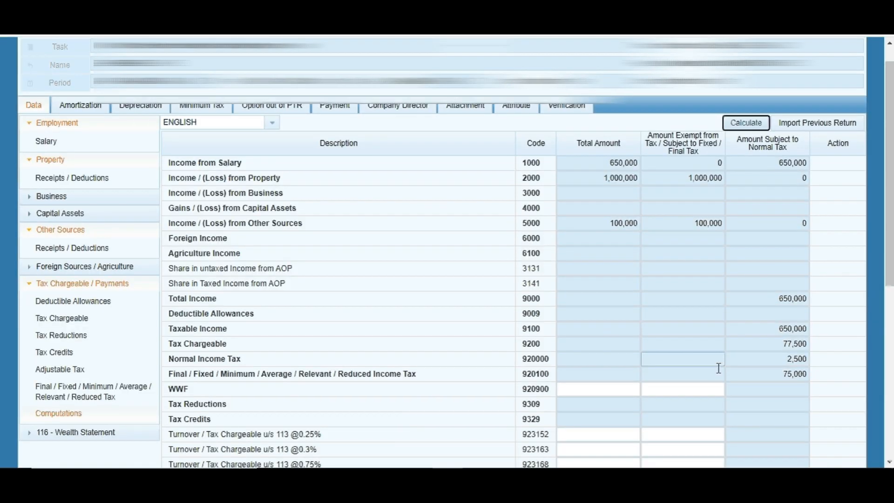
# Review the Iris computations from the income rows down to Withholding Income Tax (code 9201) and Admitted Income Tax (code 9203).
pyautogui.scroll(-7, 718, 368)
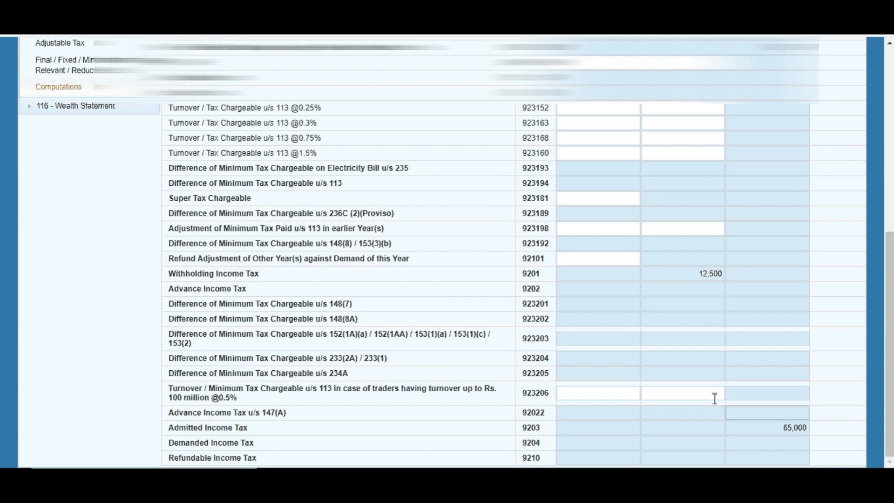
pyautogui.scroll(2, 714, 399)
pyautogui.scroll(-2, 686, 370)
pyautogui.scroll(7, 586, 386)
pyautogui.scroll(-7, 585, 385)
pyautogui.scroll(8, 804, 447)
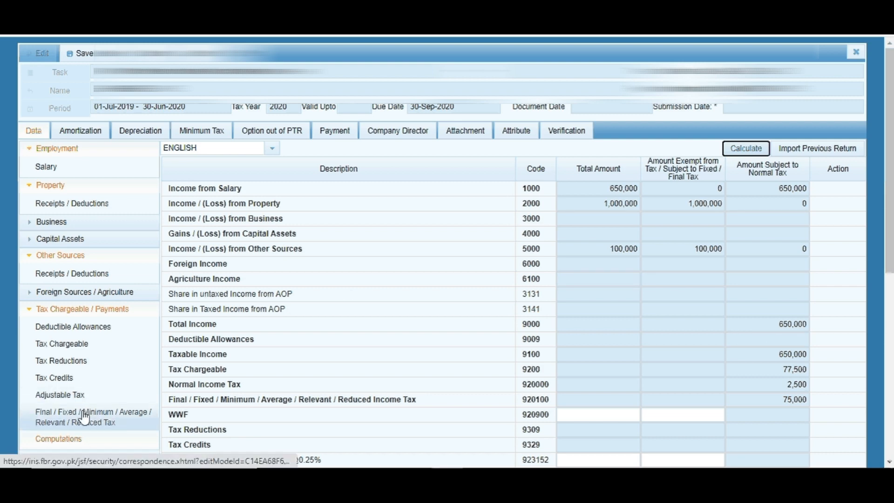
# Search the Final / Fixed / Minimum / Average / Relevant / Reduced Tax section for "propert" and go through the matching rows.
pyautogui.click(53, 415)
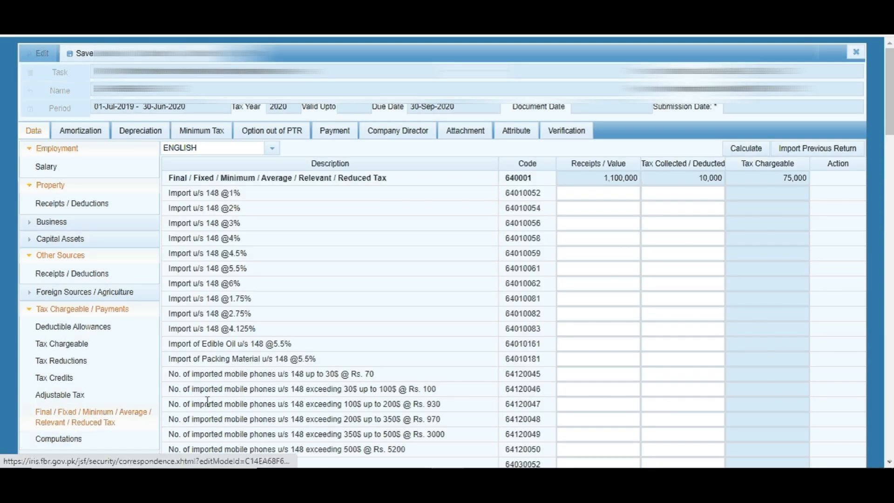
pyautogui.hotkey('ctrl', 'f')
pyautogui.write('p')
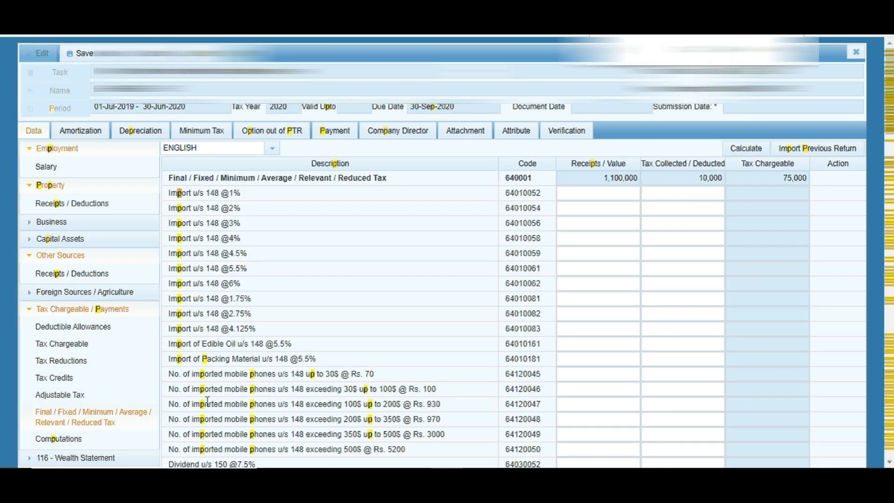
pyautogui.write('ropert')
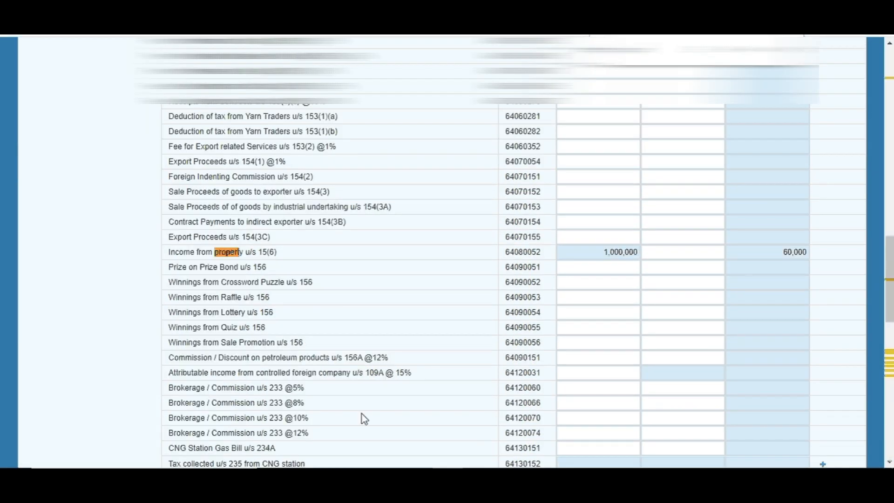
pyautogui.press('Return')
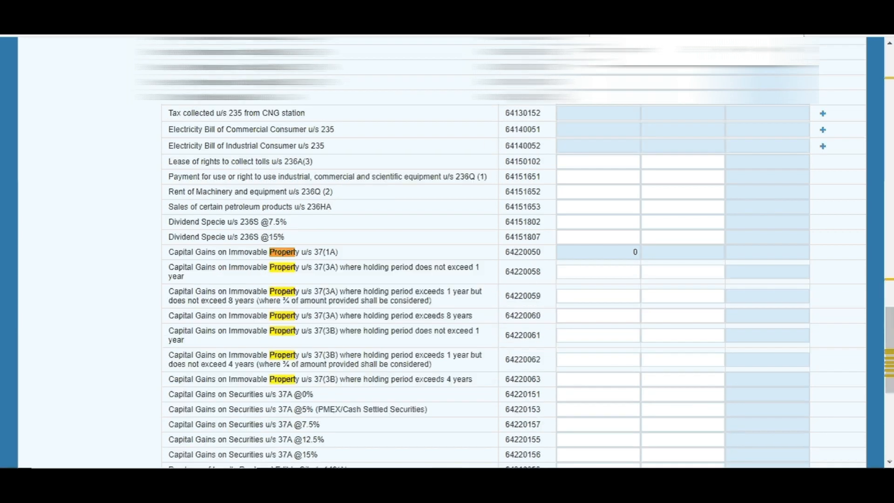
pyautogui.press('Return')
pyautogui.press('Return')
pyautogui.press('Return')
pyautogui.press('Return')
pyautogui.press('Return')
pyautogui.press('Return')
pyautogui.press('Return')
pyautogui.press('Return')
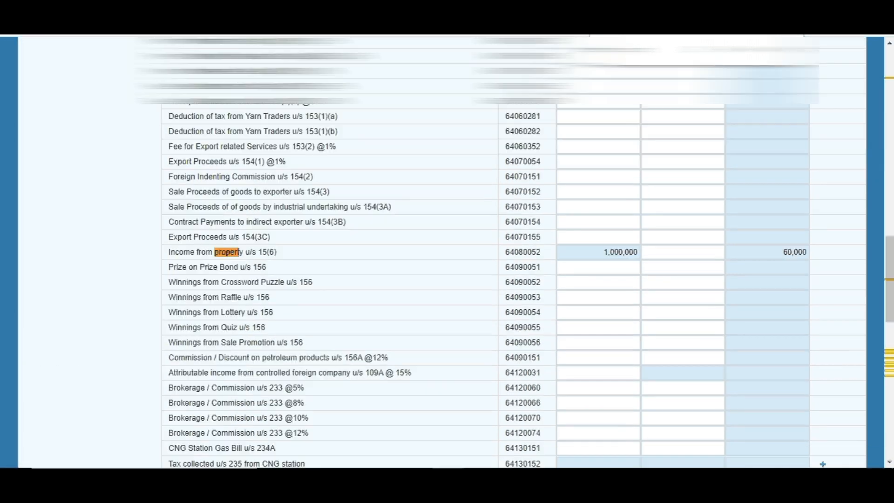
pyautogui.press('Return')
pyautogui.press('Return')
pyautogui.press('Return')
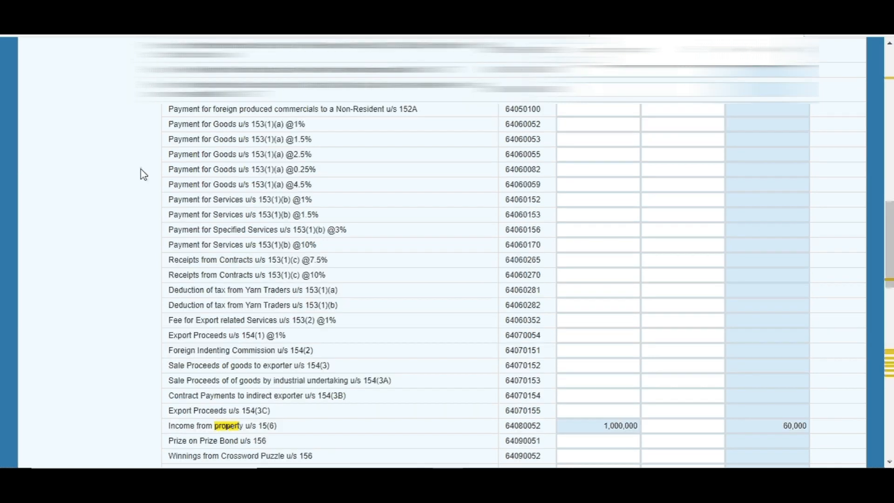
# Look up the Rent of Property u/s 155 row in the Adjustable Tax section.
pyautogui.scroll(10, 74, 261)
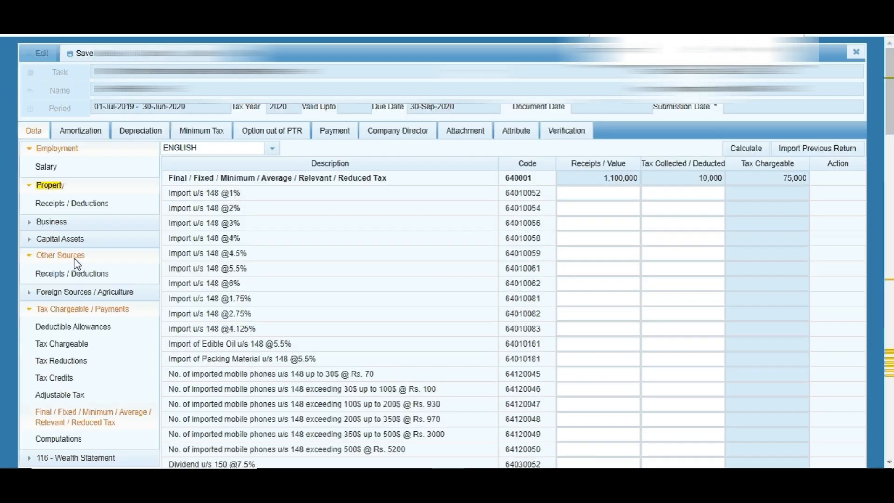
pyautogui.click(65, 395)
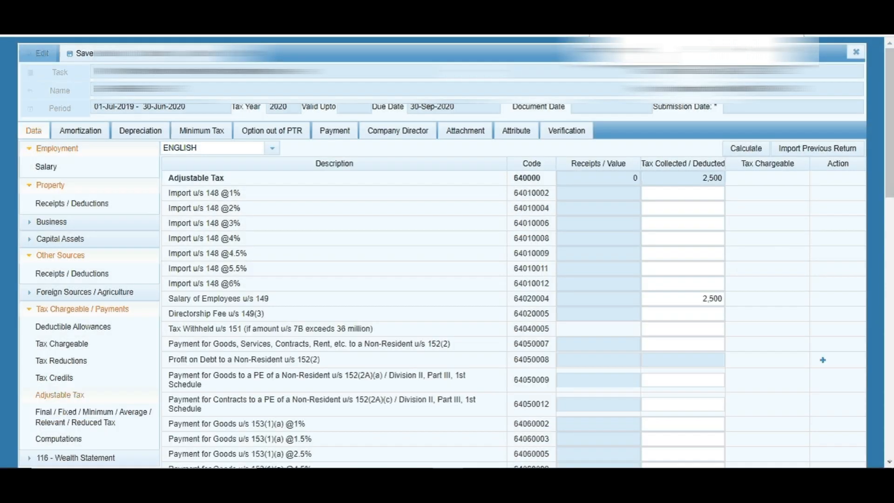
pyautogui.press('Return')
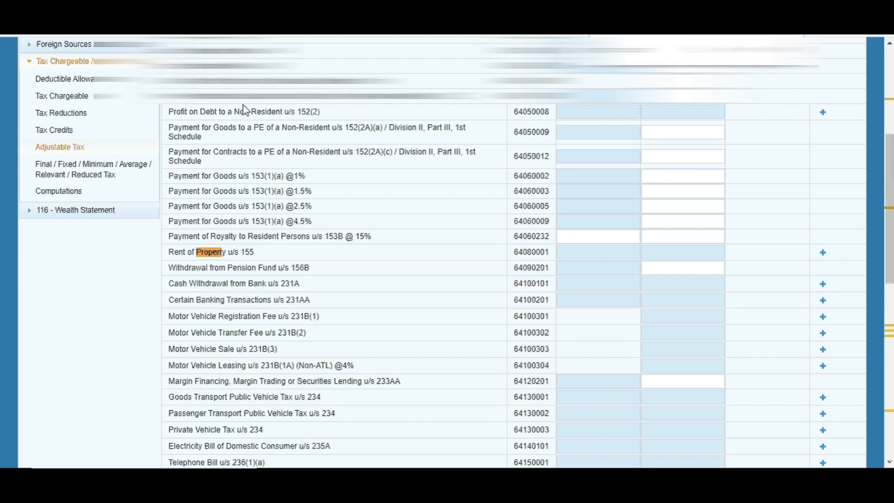
# In the final and fixed tax section, set the tax deducted for Income from property u/s 15(6) to 60,000 and recalculate.
pyautogui.click(112, 172)
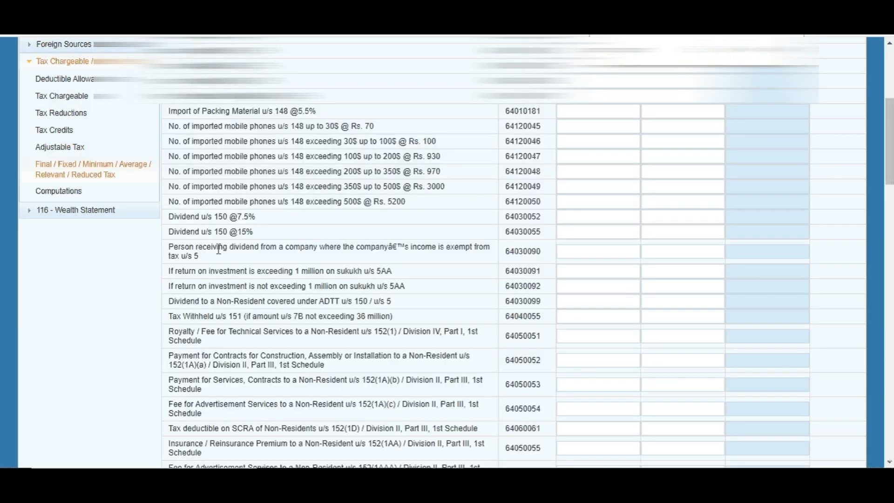
pyautogui.scroll(1, 447, 279)
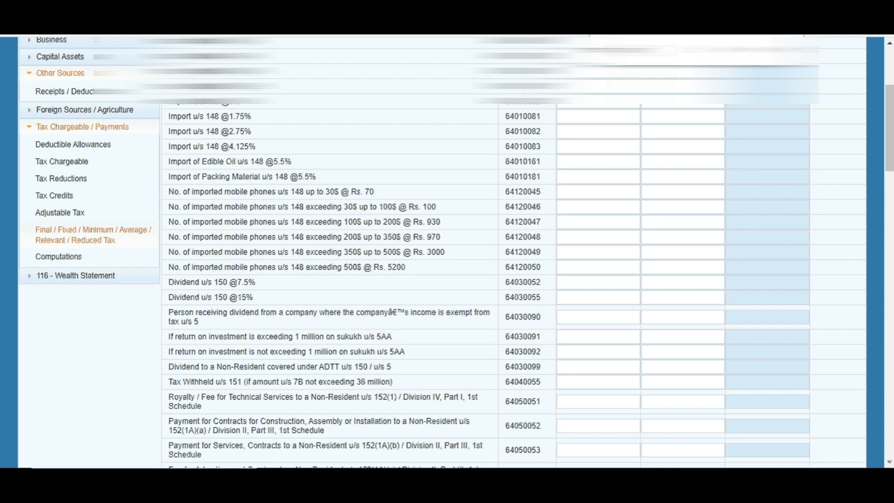
pyautogui.press('Return')
pyautogui.click(703, 255)
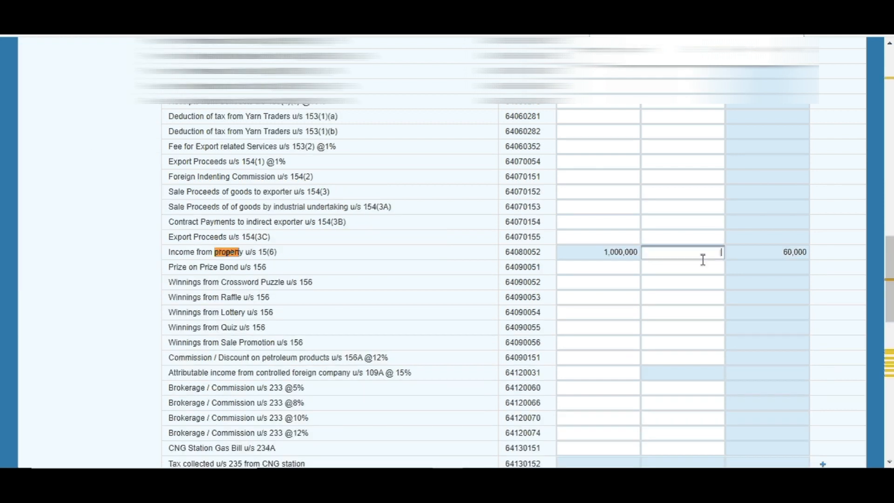
pyautogui.write('60000')
pyautogui.press('Tab')
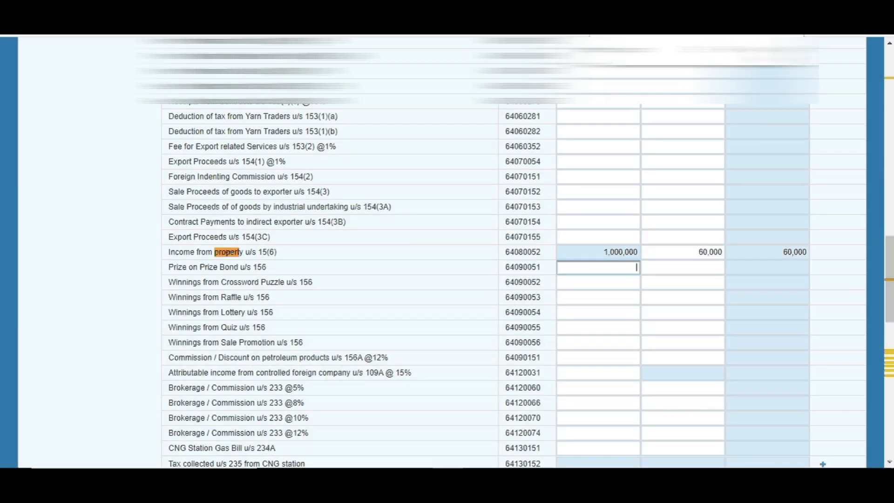
pyautogui.scroll(15, 738, 268)
pyautogui.scroll(5, 726, 186)
pyautogui.click(746, 148)
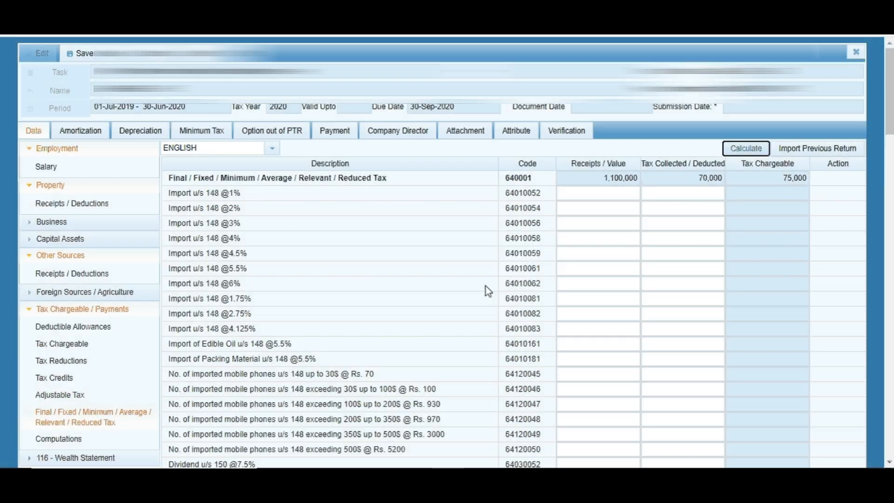
# Recalculate the return in Computations and check Withholding Income Tax and Admitted Income Tax.
pyautogui.click(60, 439)
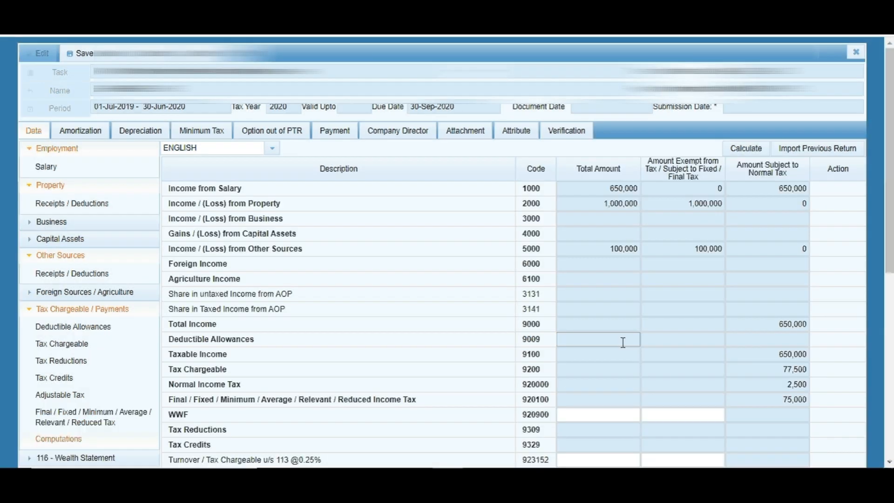
pyautogui.click(748, 153)
pyautogui.scroll(-8, 784, 303)
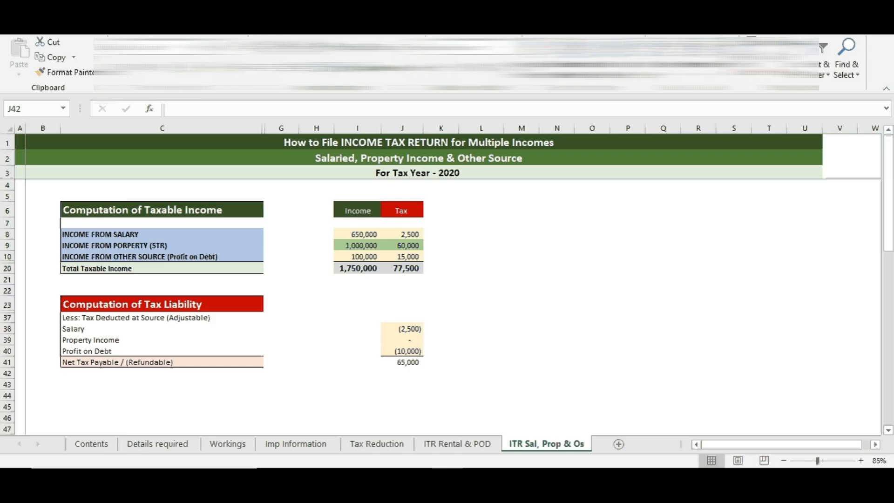
# Compare the profit on debt tax in J10 with the profit on debt and property income deductions in the Excel computation.
pyautogui.click(402, 257)
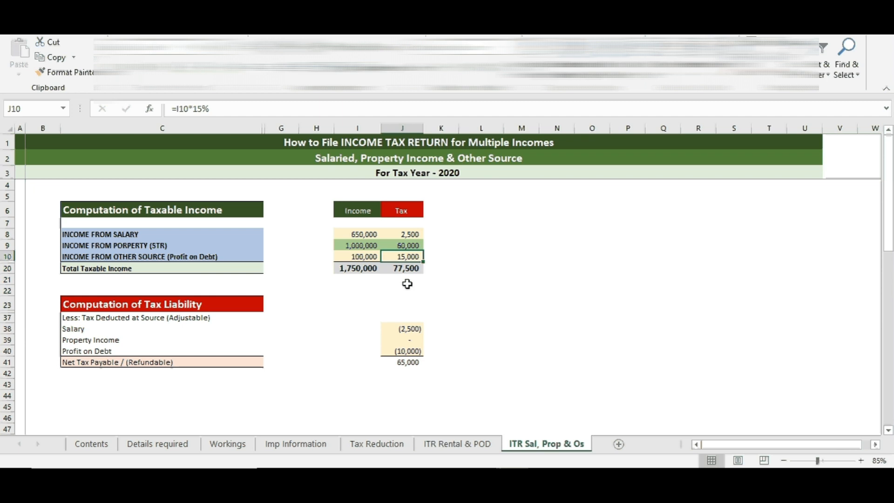
pyautogui.click(395, 351)
pyautogui.click(403, 257)
pyautogui.click(404, 342)
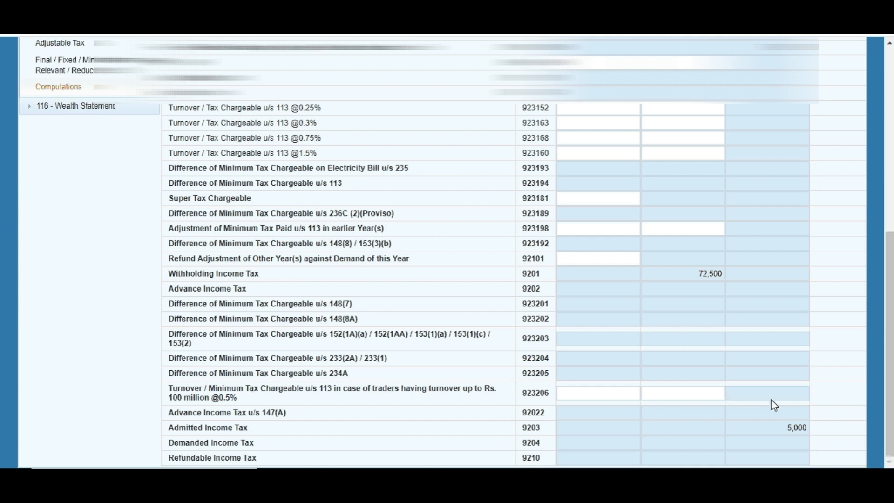
# Review the Iris computations again, from the income heads through tax chargeable to the admitted income tax.
pyautogui.scroll(8, 730, 357)
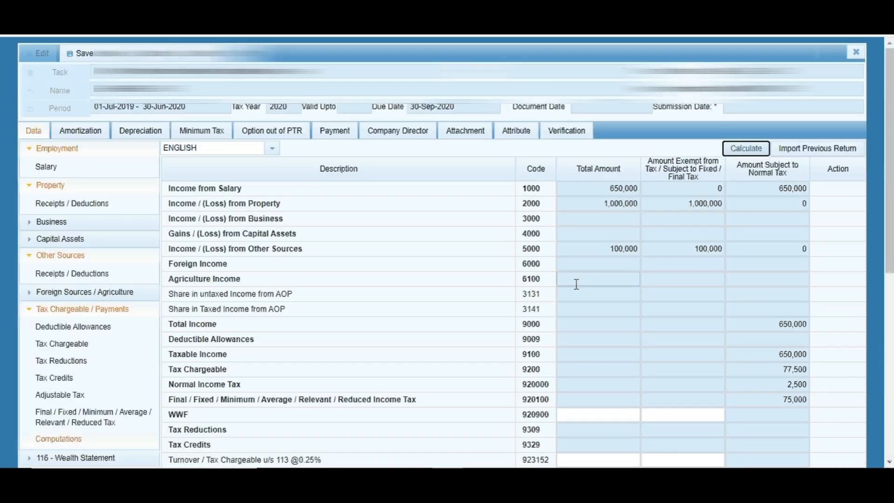
pyautogui.scroll(-9, 563, 312)
pyautogui.scroll(7, 564, 312)
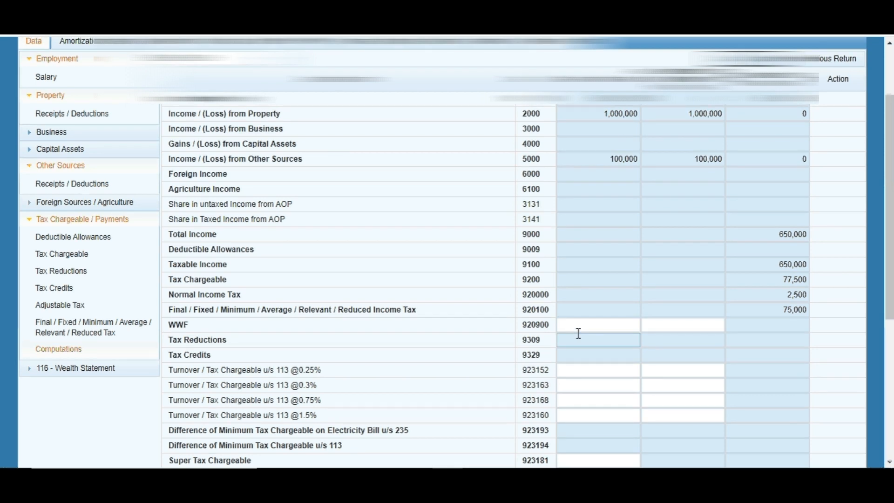